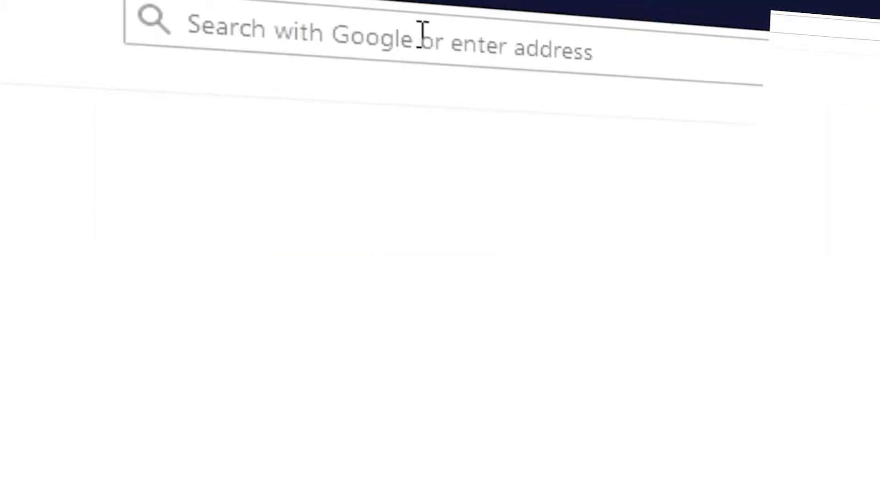
Load the web page wpressdoctor.com/wpml in the browser
left_click(423, 35)
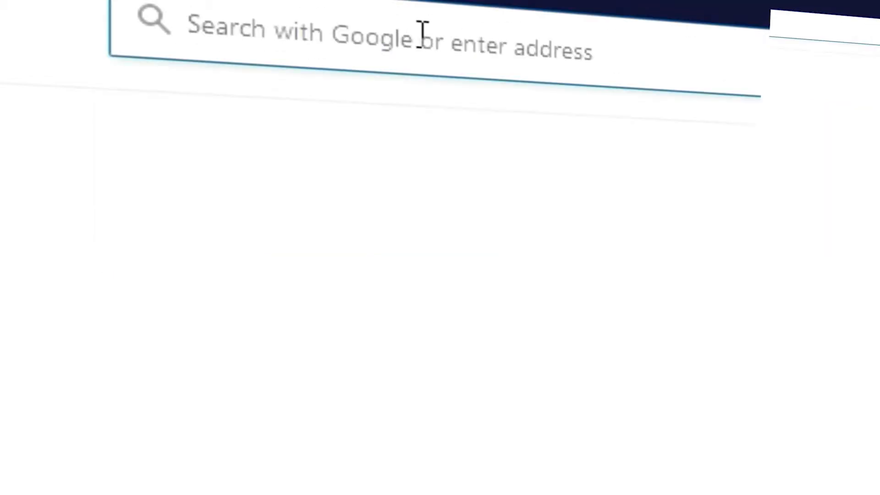
type("wpressdoctor.com/")
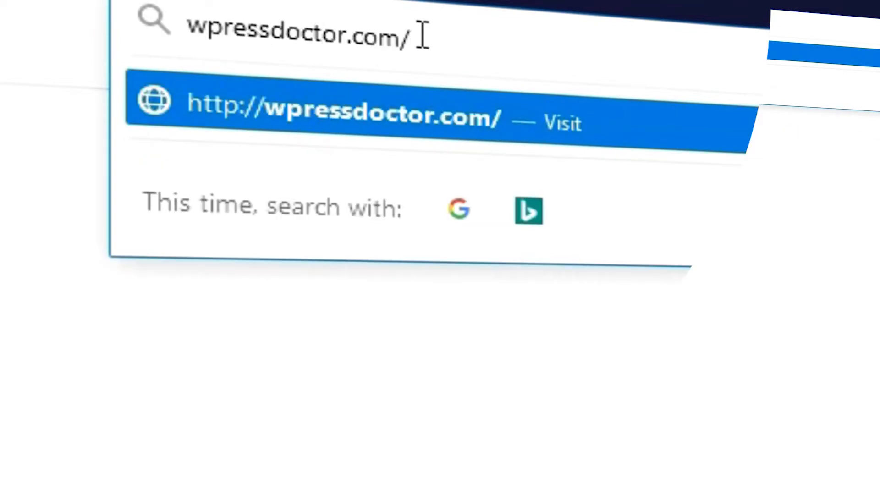
type("wpml")
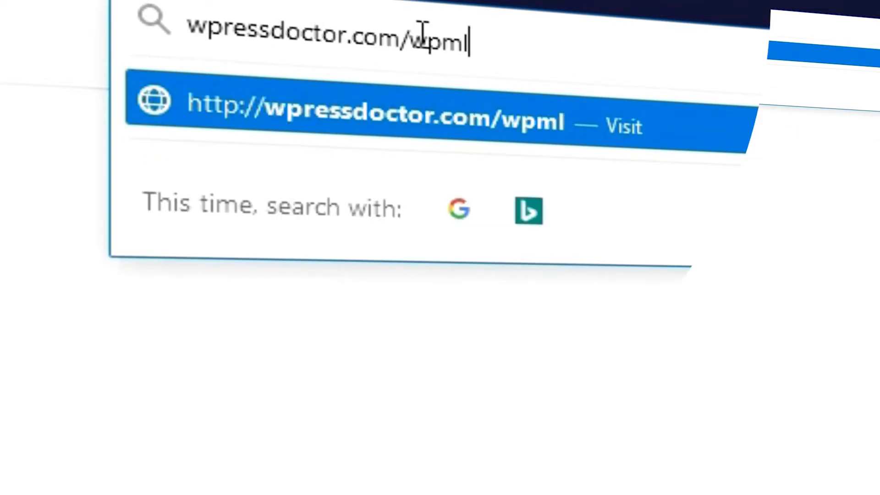
key("Return")
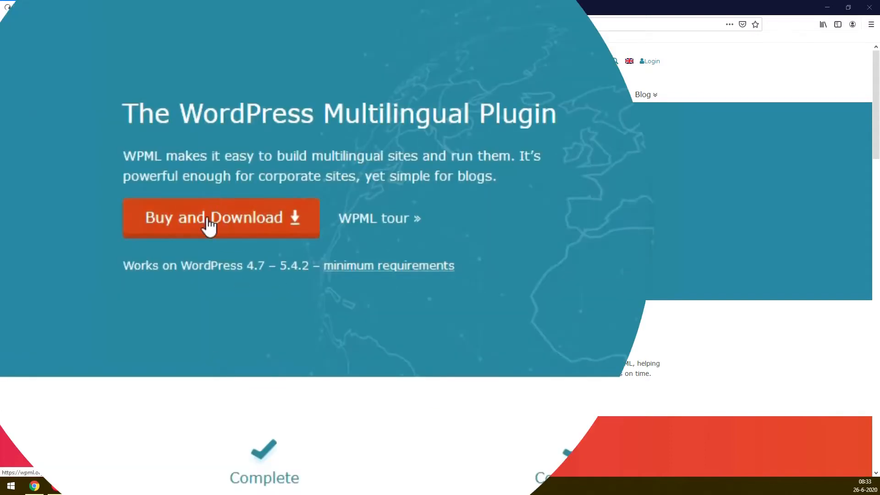
Open the WPML purchase page and compare the Blog, CMS and Agency plans for page-builder support, registrable websites and free updates
scroll(151, 257, "down", 5)
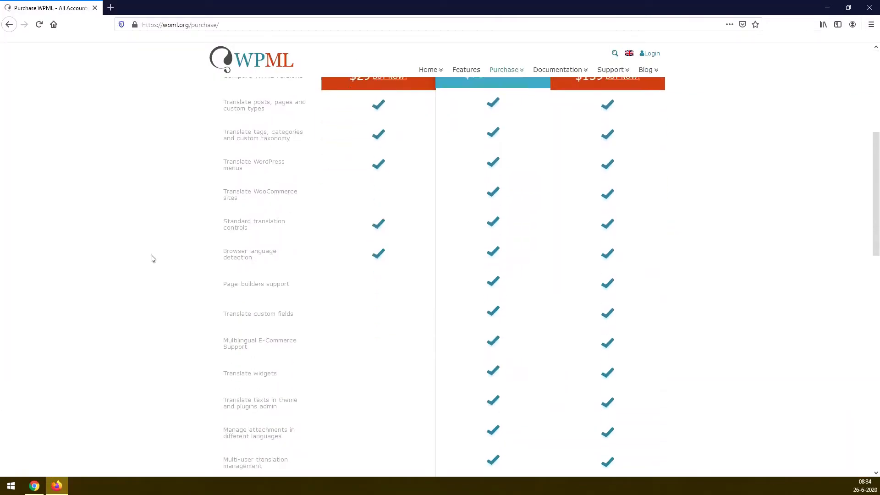
left_click_drag(217, 205, 293, 209)
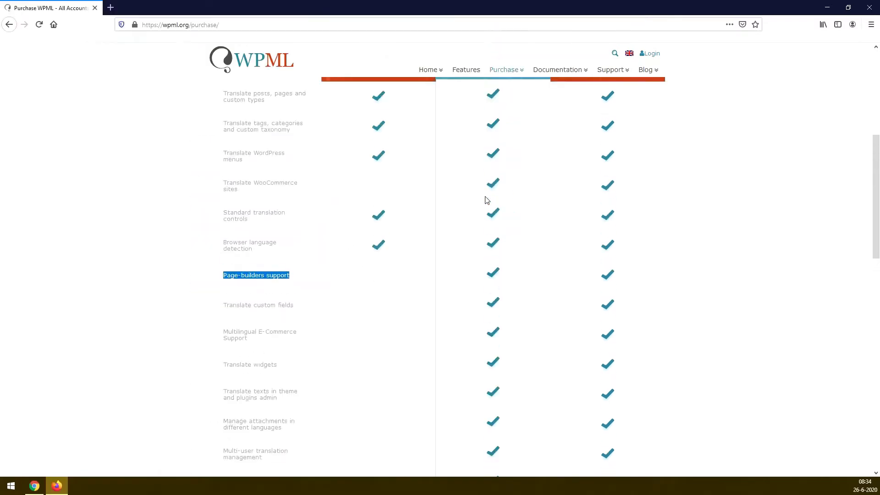
scroll(485, 199, "up", 3)
triple_click(497, 136)
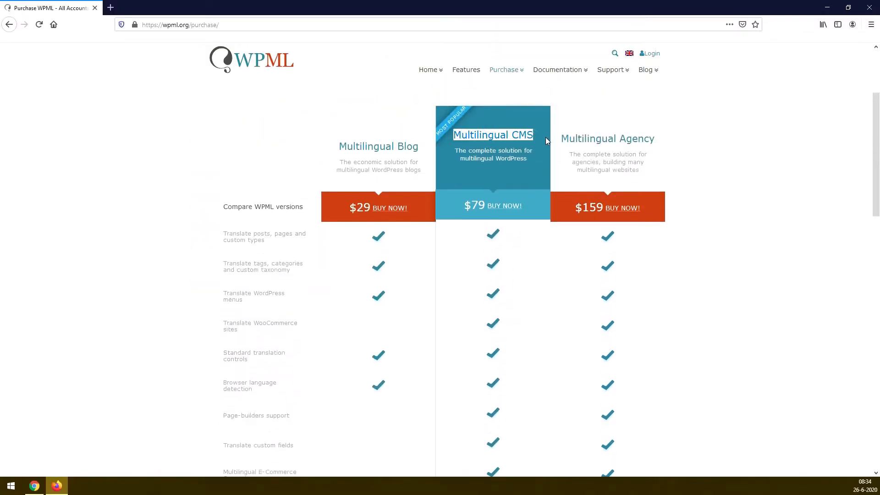
left_click_drag(559, 141, 666, 143)
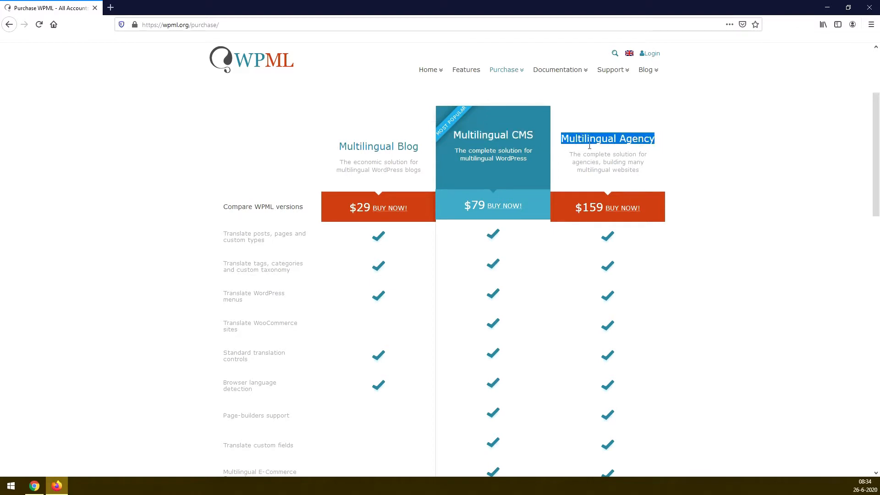
left_click_drag(453, 136, 539, 141)
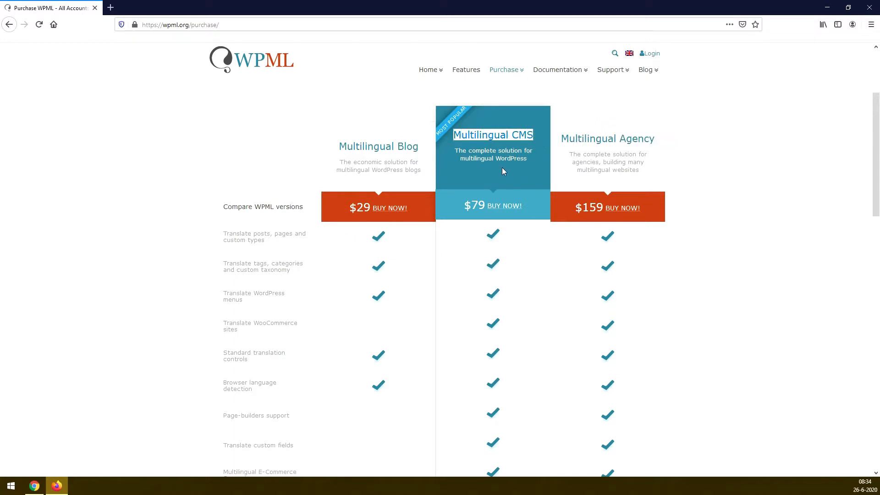
scroll(478, 229, "down", 10)
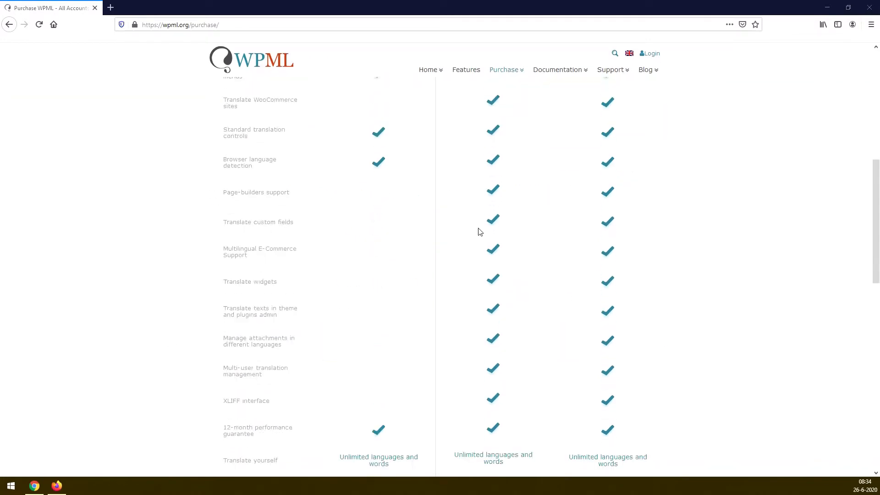
double_click(494, 251)
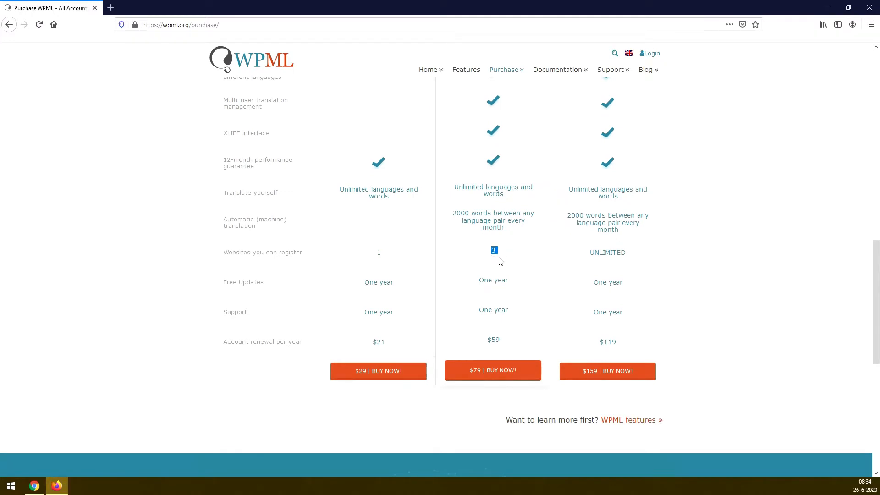
triple_click(498, 281)
left_click(481, 283)
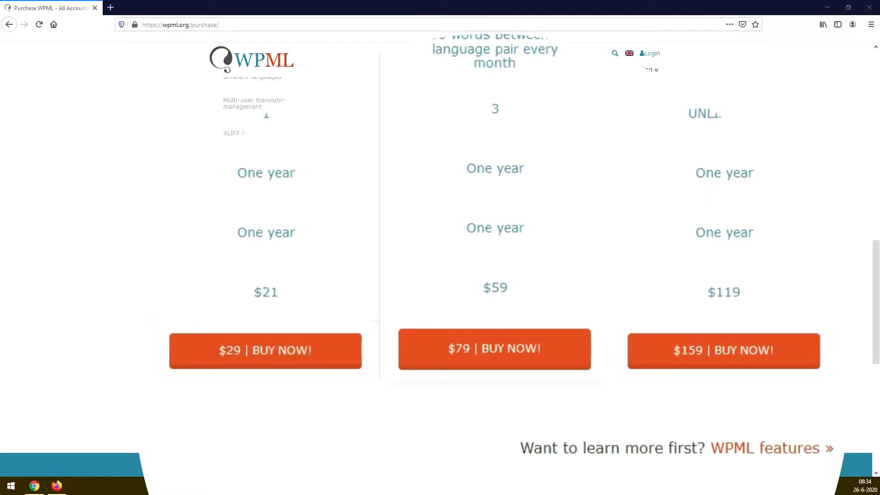
Choose the $79 Multilingual CMS plan for purchase and download WPML version 4.3.15 from the account's downloads
left_click(480, 359)
scroll(431, 280, "down", 3)
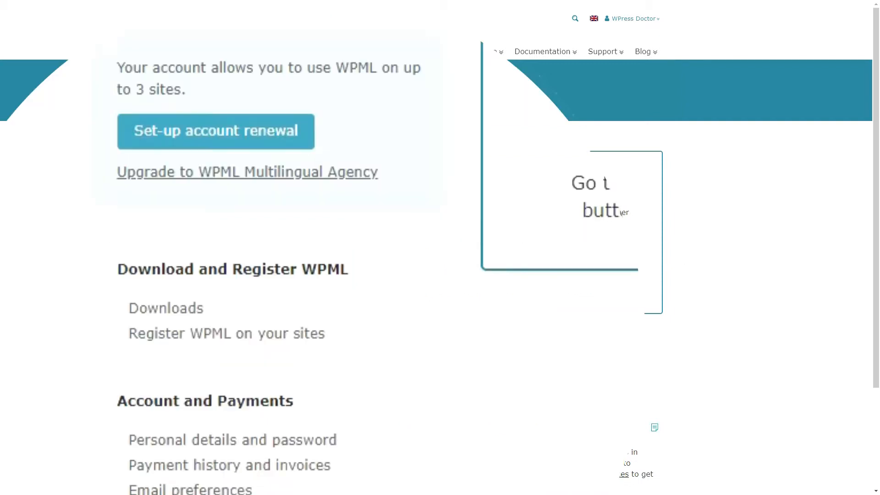
left_click(166, 308)
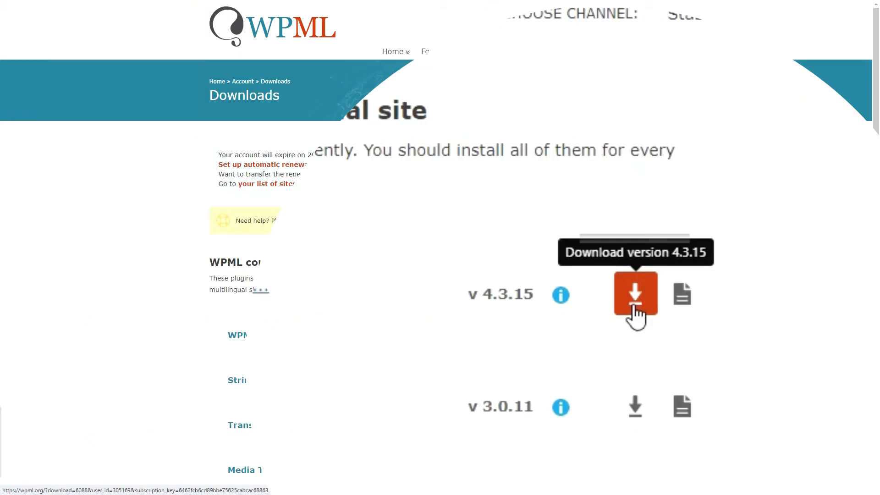
left_click(634, 307)
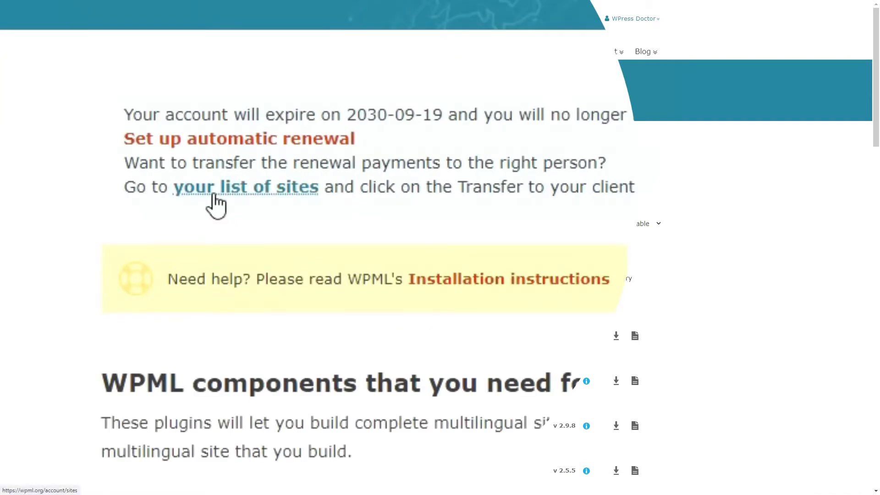
left_click(216, 204)
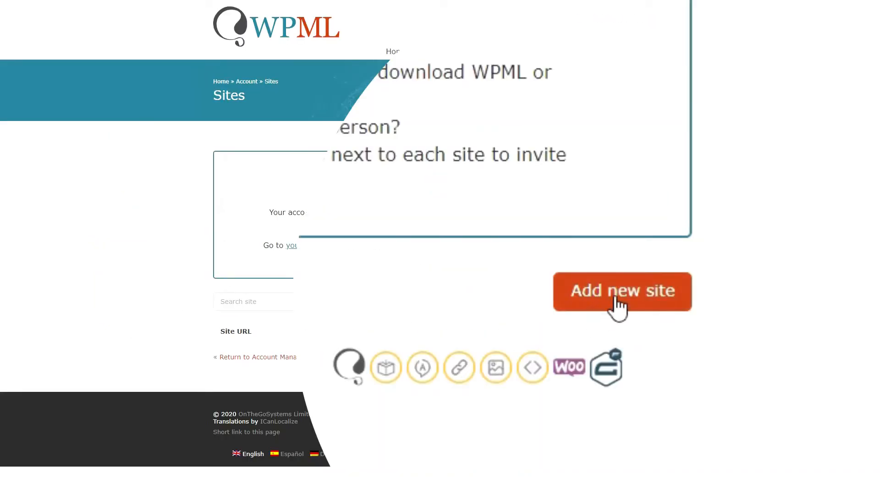
left_click(617, 299)
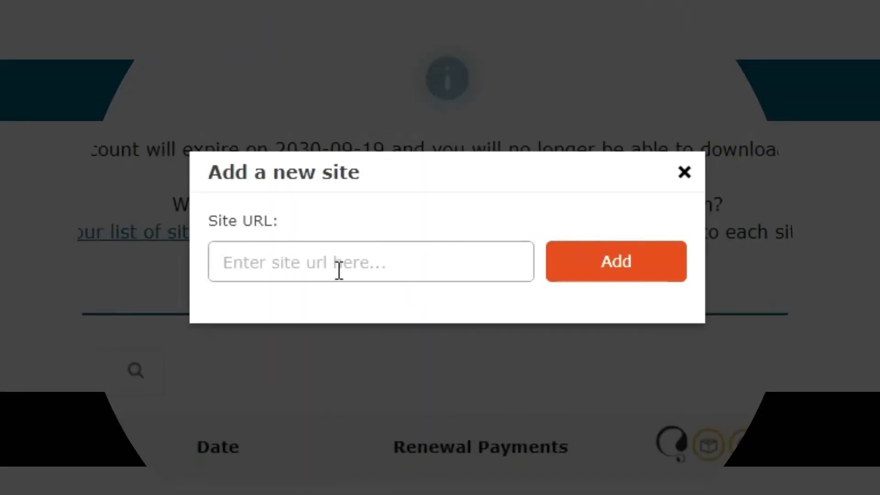
type("htt")
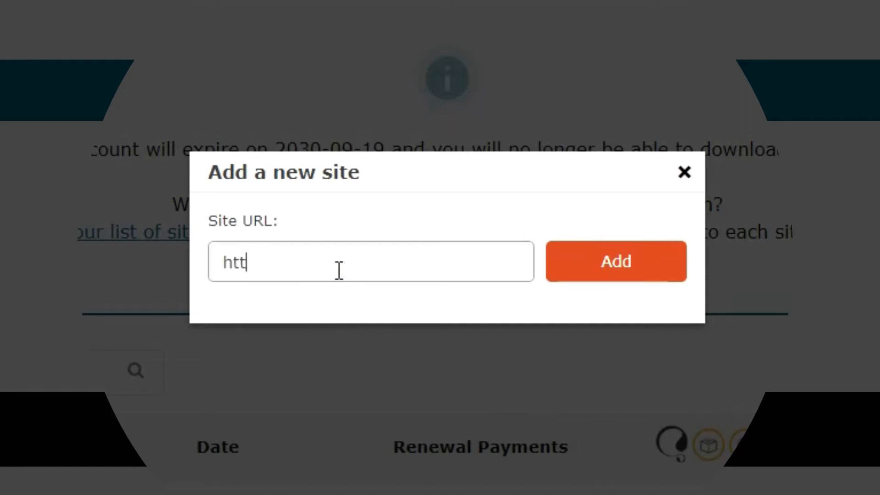
type("ps://greenstayapartments.com")
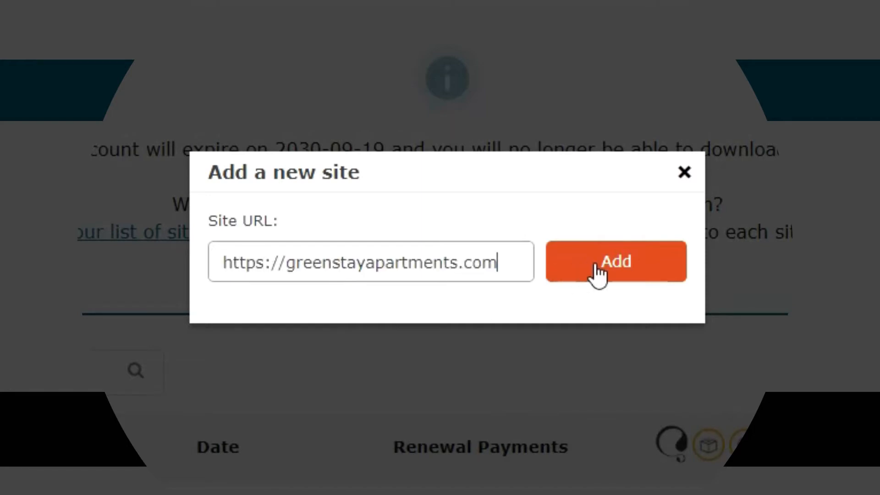
left_click(609, 275)
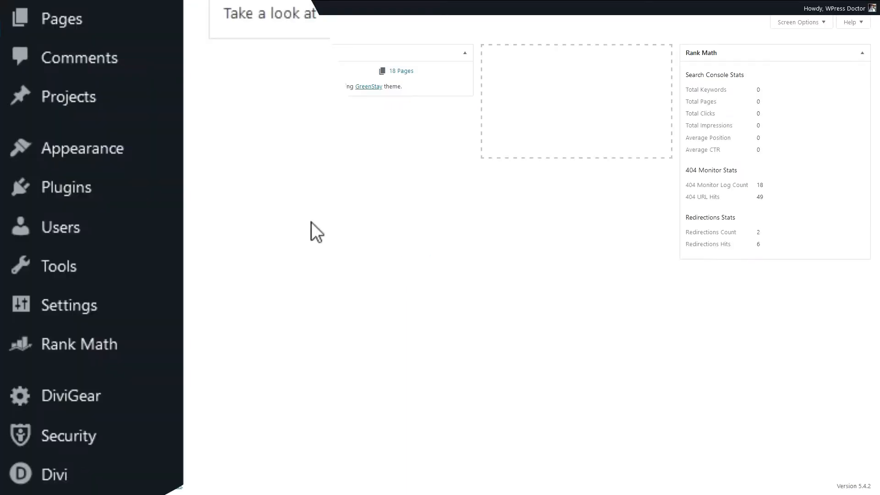
Upload and install the plugin file sitepress-multilingual-cms.4.3.15 (3).zip on the GreenStay WordPress site, and activate it
mouse_move(115, 204)
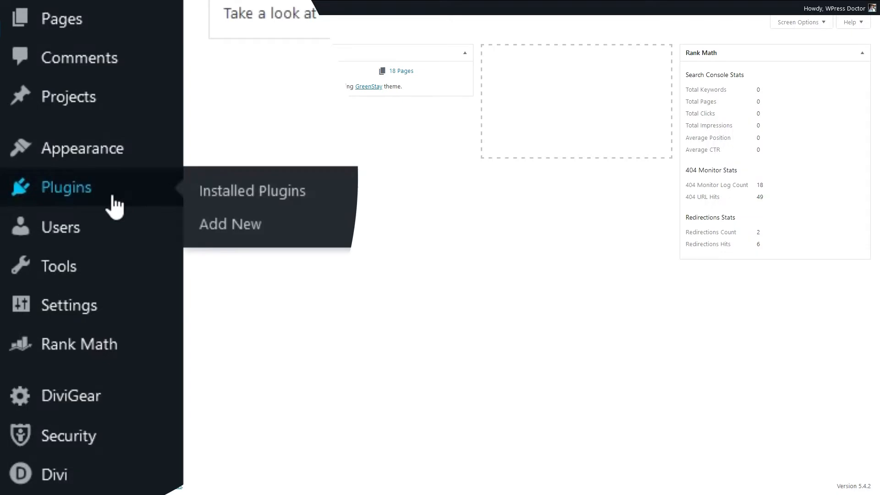
left_click(246, 234)
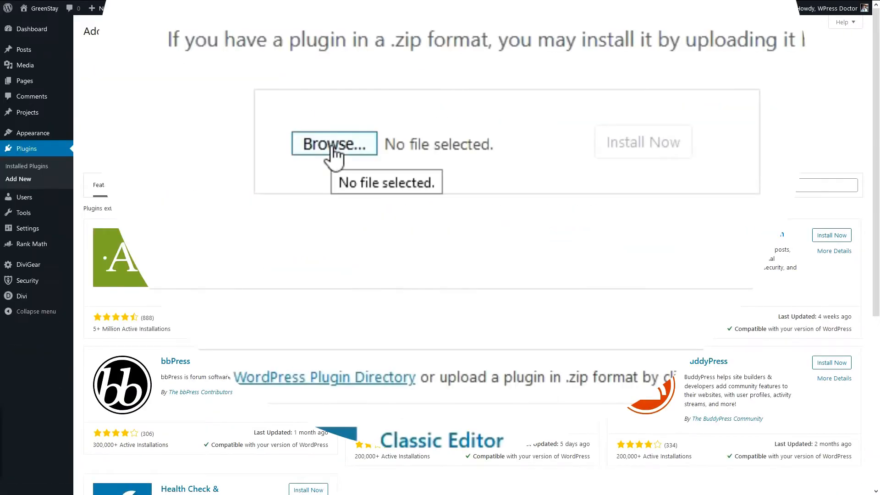
left_click(332, 148)
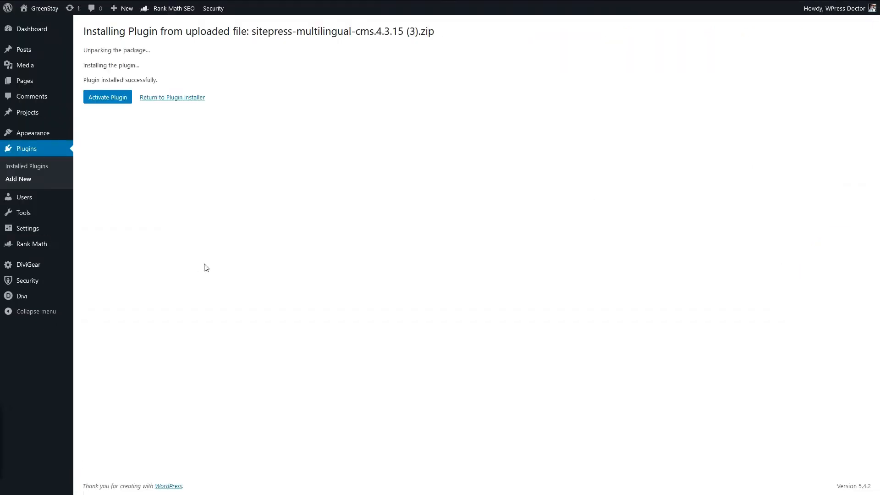
left_click(114, 98)
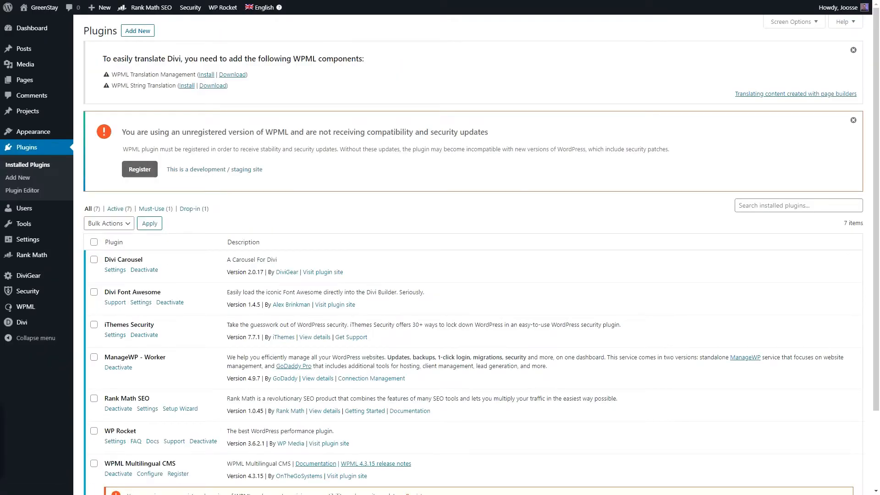
Start the WPML registration from the unregistered-version notice and paste the site key into its field
left_click_drag(175, 131, 288, 131)
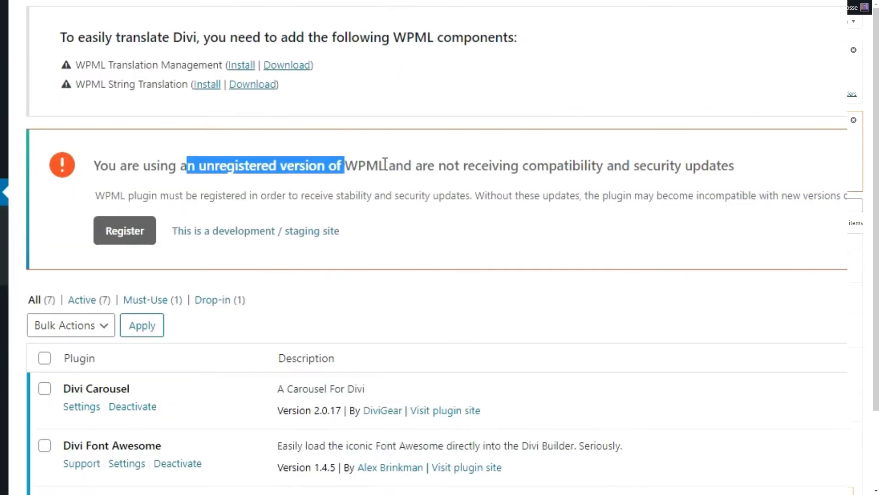
left_click_drag(385, 164, 424, 167)
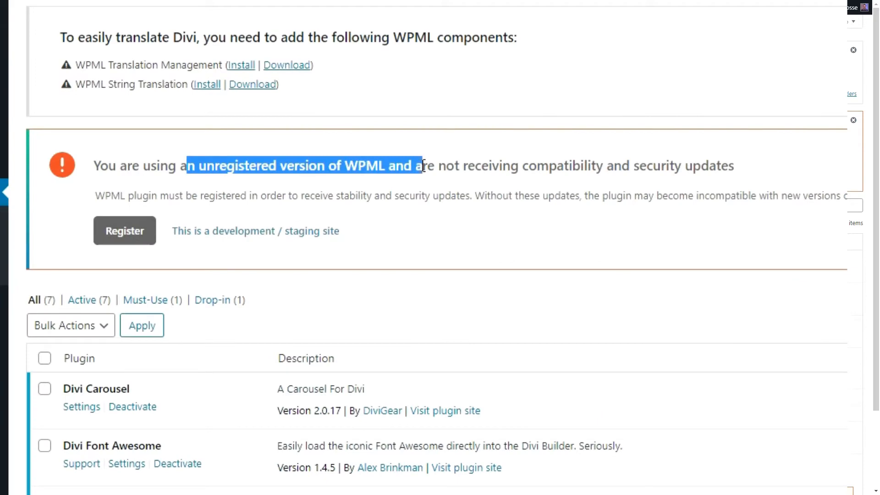
left_click(424, 166)
left_click(126, 242)
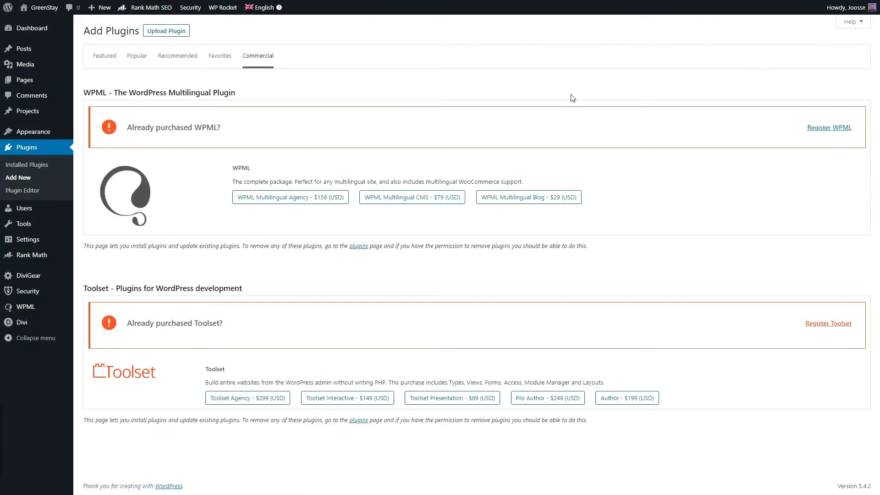
left_click(829, 127)
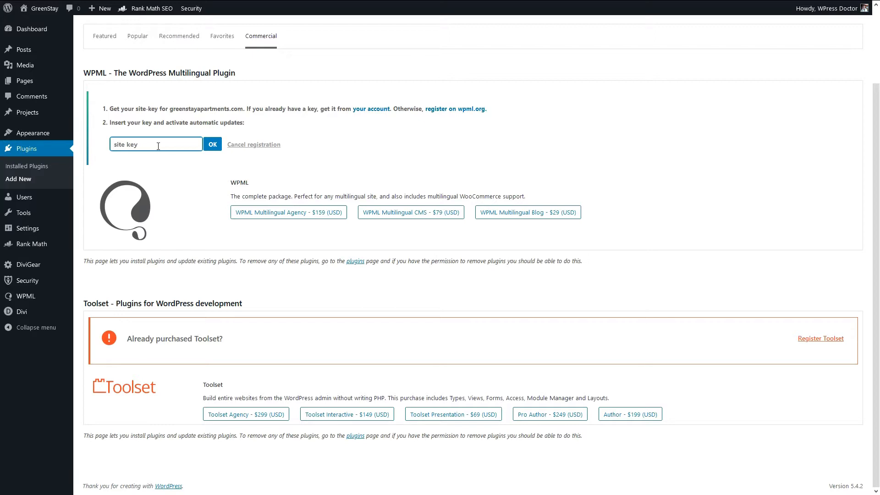
key("ctrl+v")
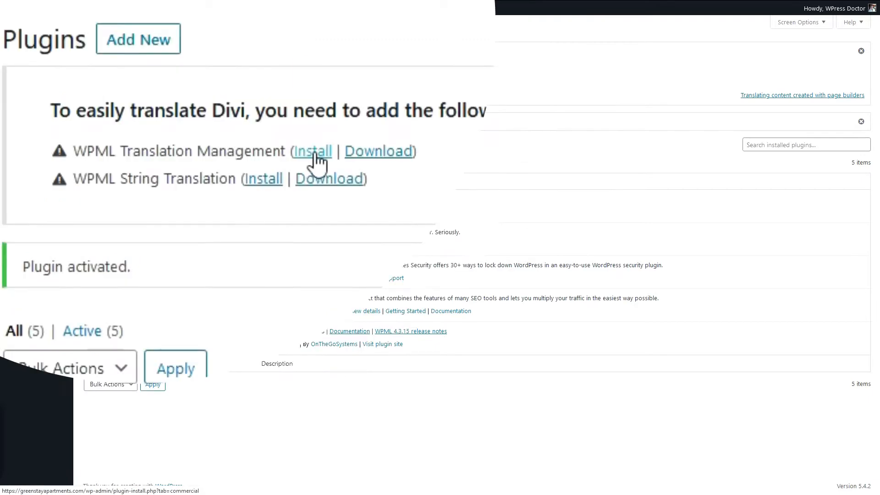
Install the String Translation and Translation Management components of WPML with activation after download enabled
left_click(313, 152)
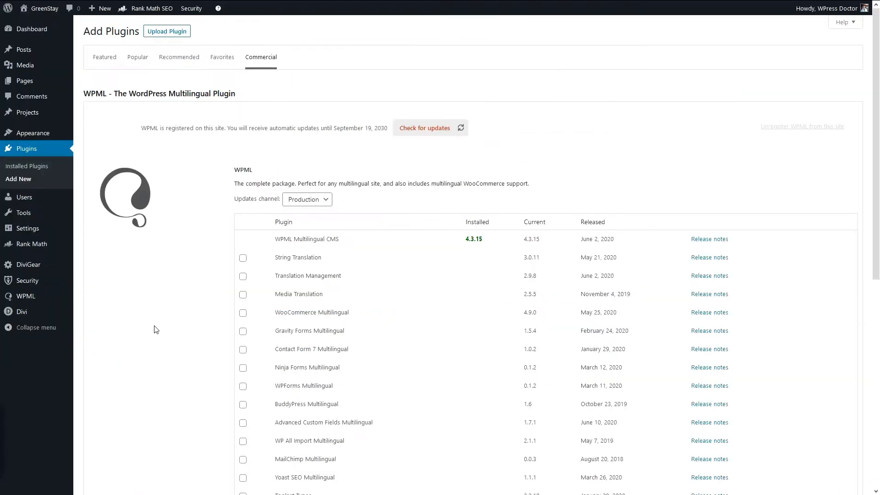
left_click(243, 258)
left_click(147, 266)
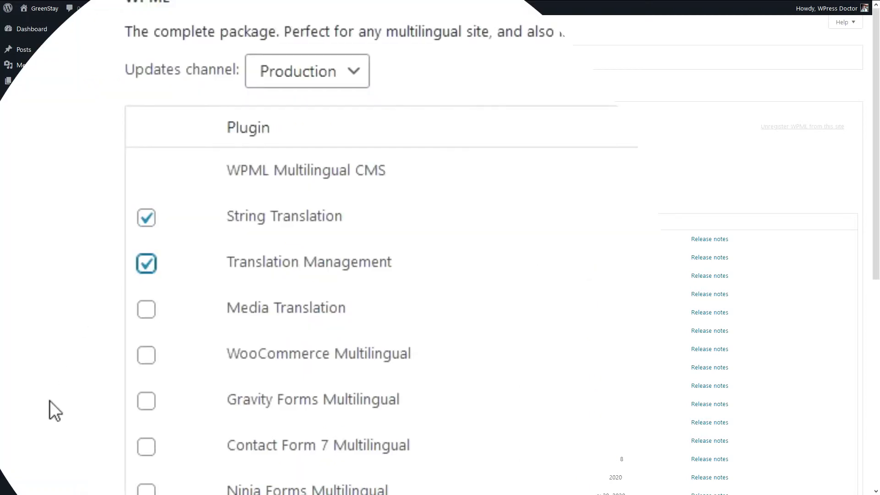
scroll(243, 293, "down", 8)
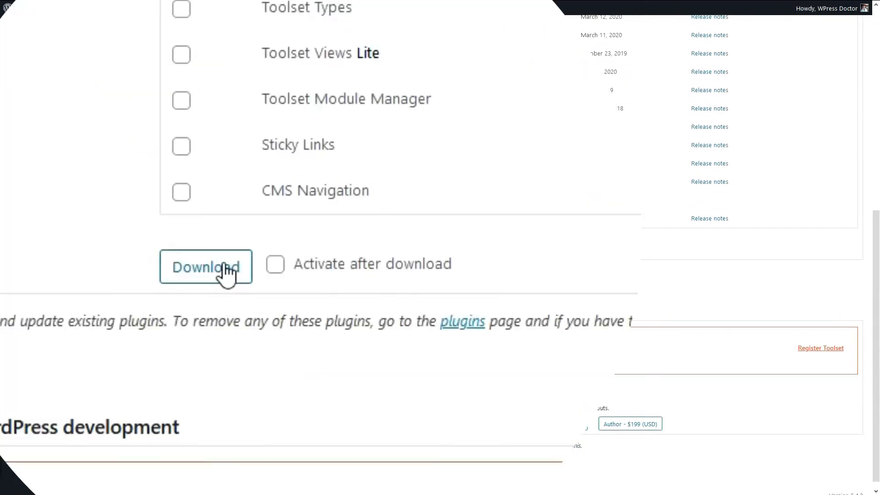
left_click(281, 250)
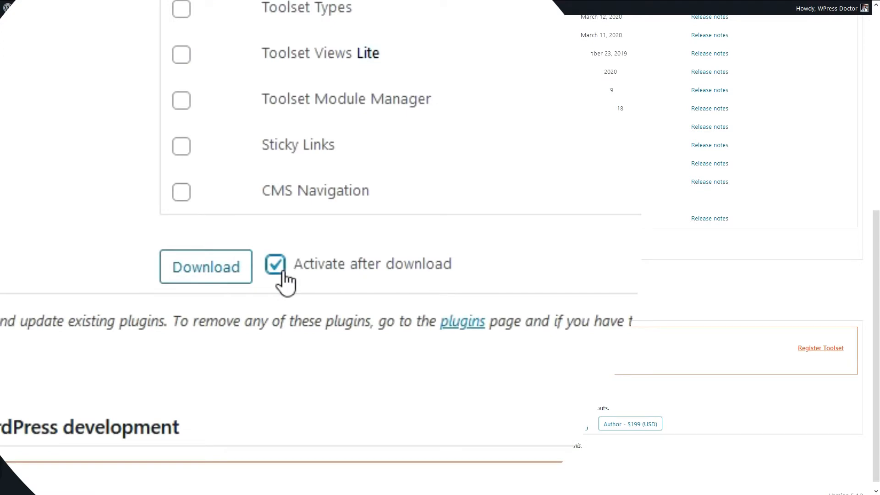
left_click(208, 279)
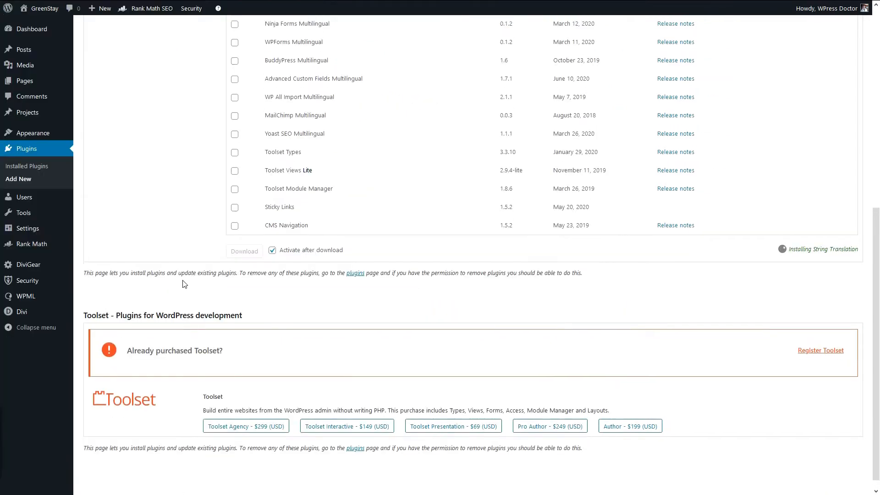
Check that the component installation has completed and start the WPML configuration wizard
scroll(184, 284, "up", 1)
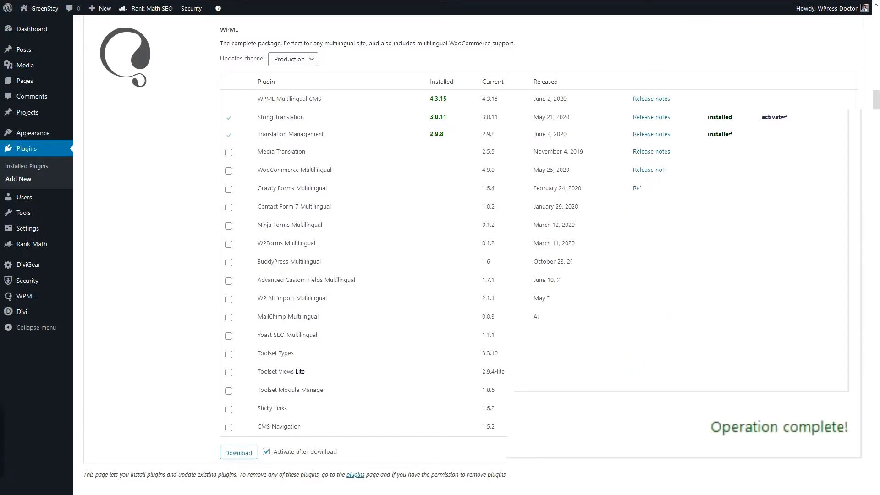
left_click_drag(719, 421, 843, 439)
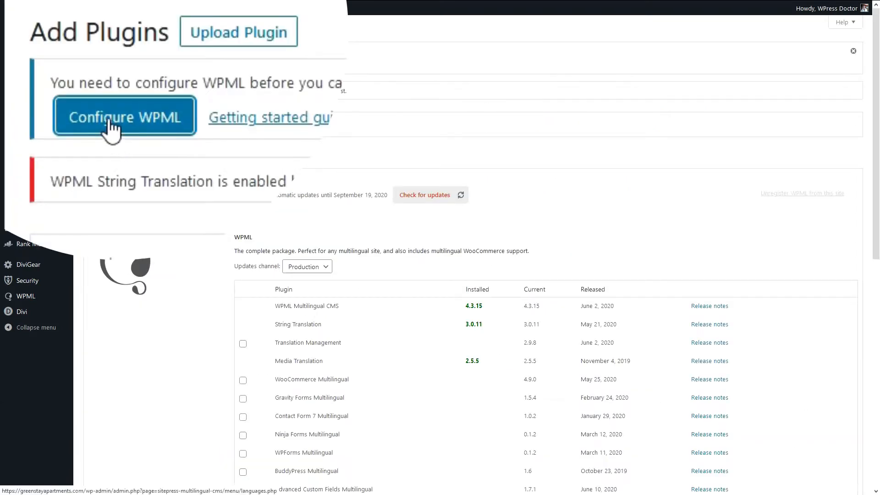
left_click(114, 67)
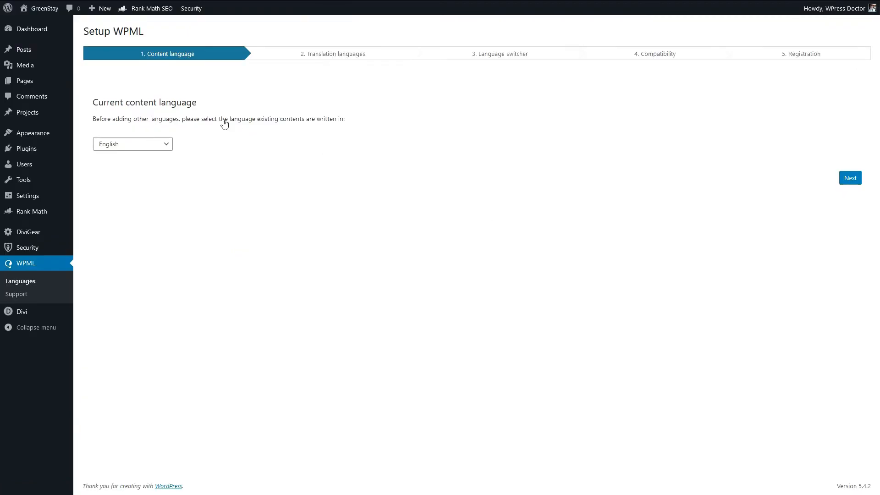
Confirm English as the current content language and enable Dutch and German as additional site languages
left_click(148, 146)
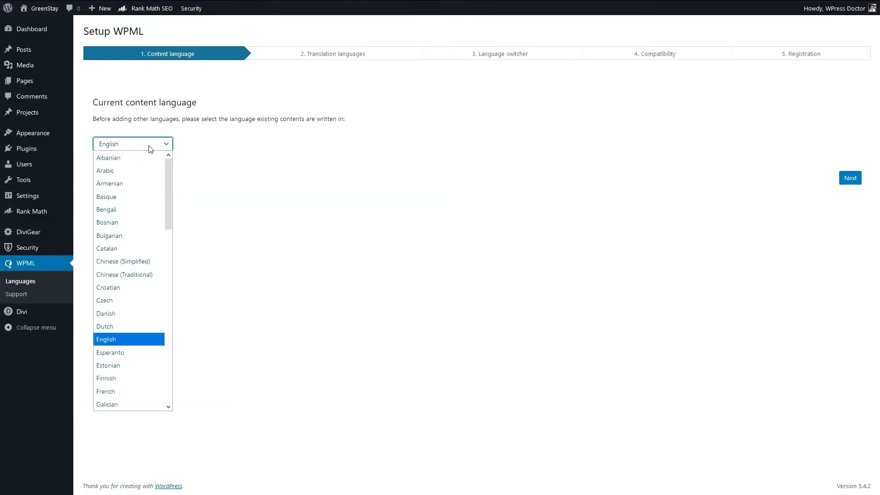
left_click(149, 147)
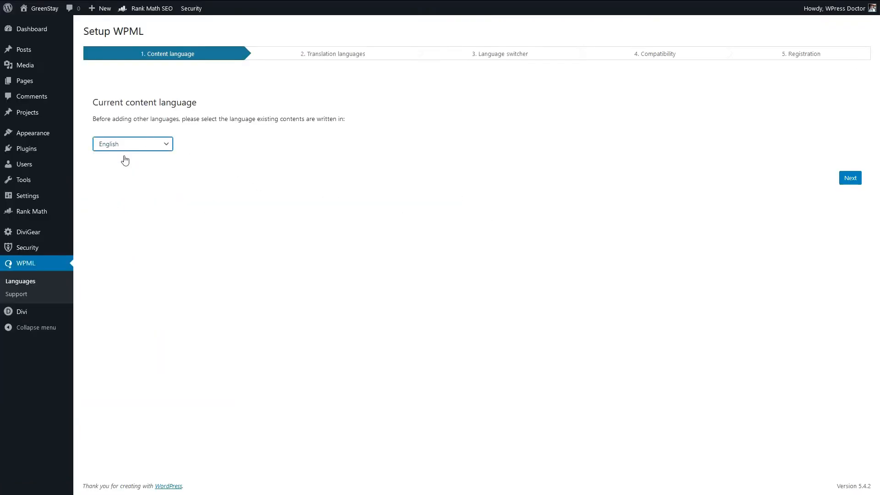
left_click(849, 178)
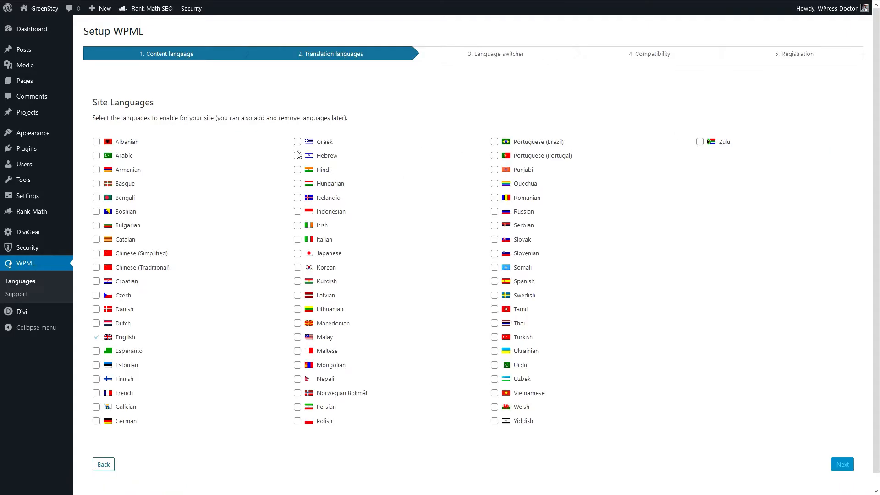
left_click(96, 323)
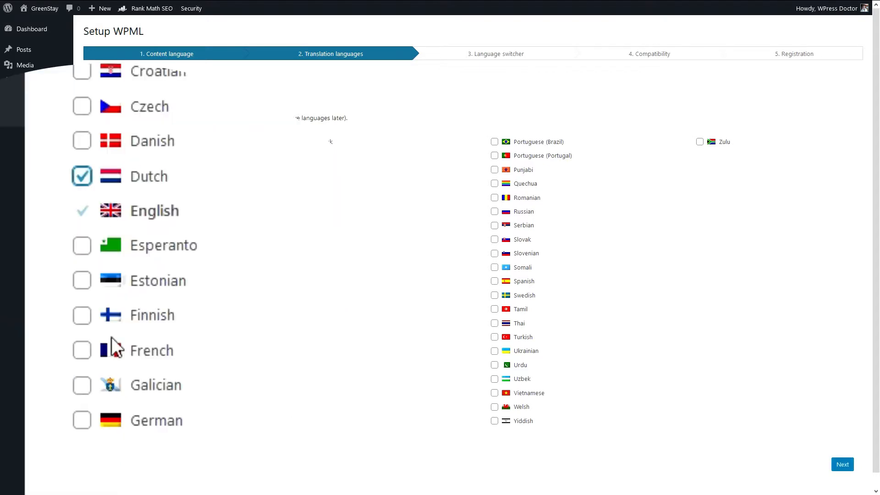
left_click(97, 420)
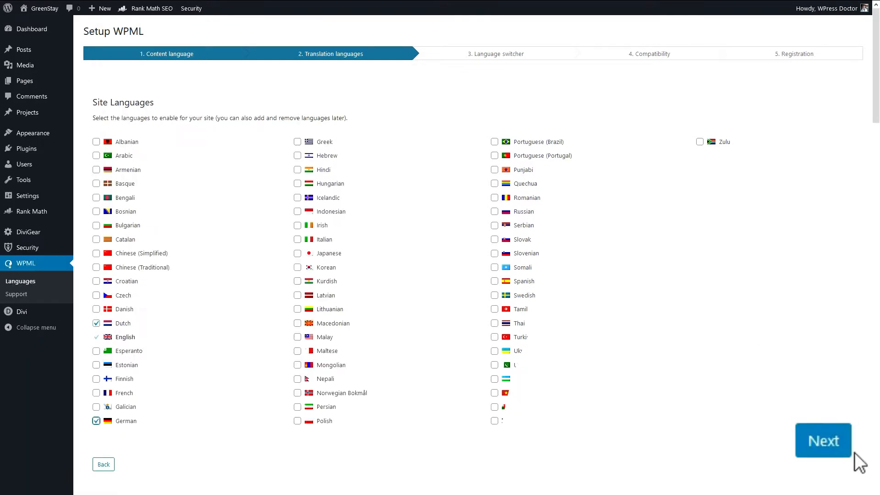
left_click(825, 459)
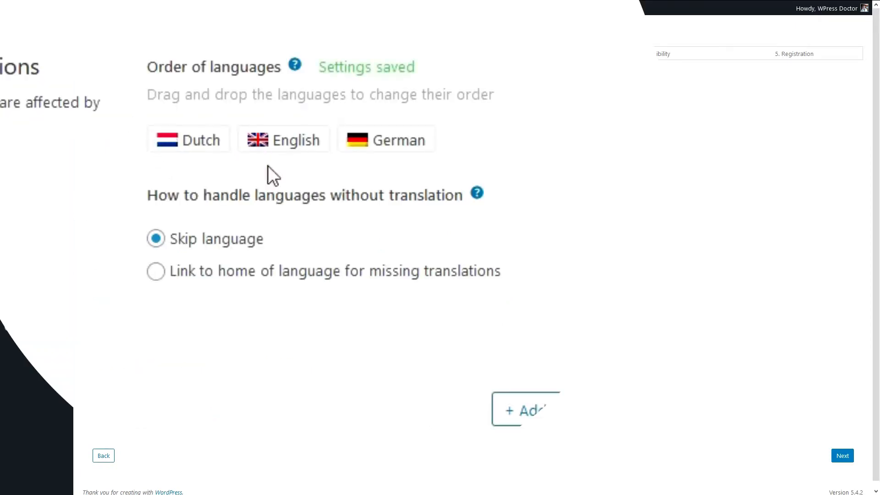
Move English ahead of Dutch in the language order and add a menu language switcher for Main menu (English)
left_click_drag(197, 141, 288, 143)
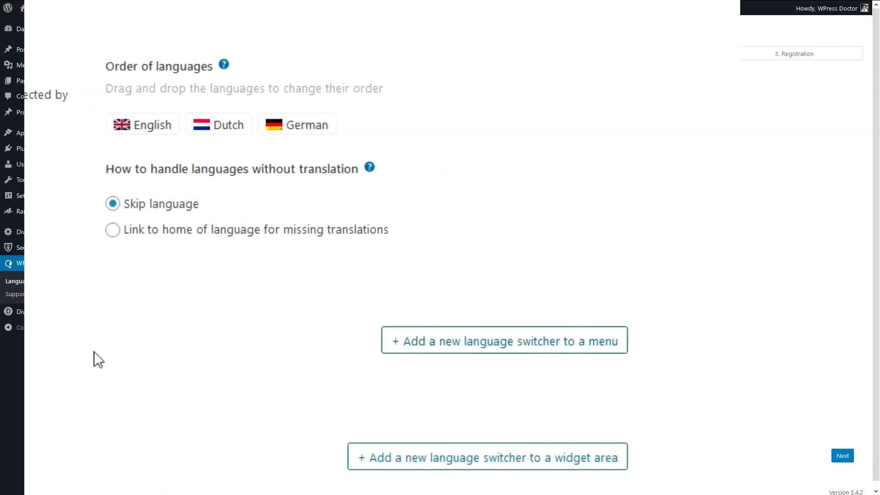
left_click(499, 351)
left_click(186, 98)
left_click(137, 143)
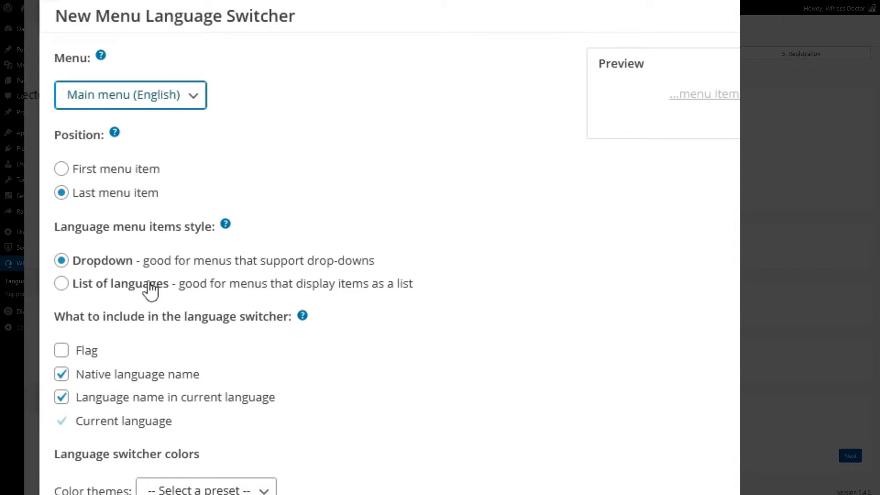
Try the List of languages style for the menu language switcher and switch it back to Dropdown
left_click(124, 286)
left_click(90, 266)
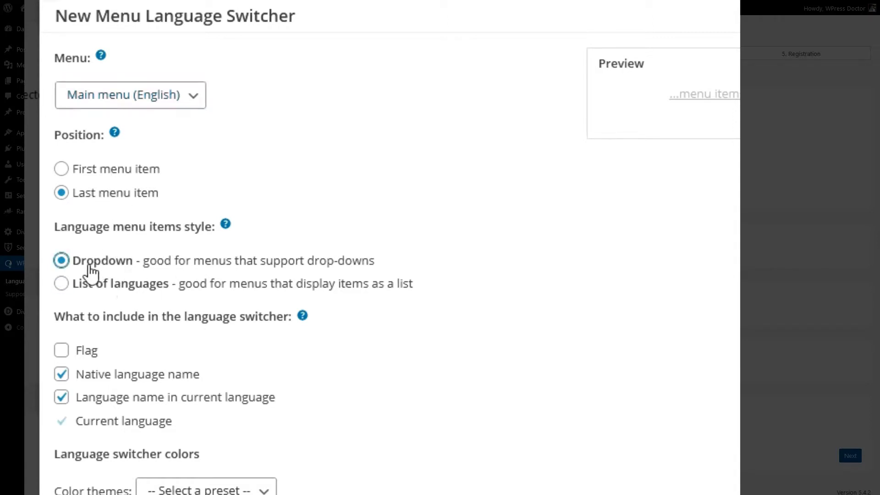
left_click(98, 281)
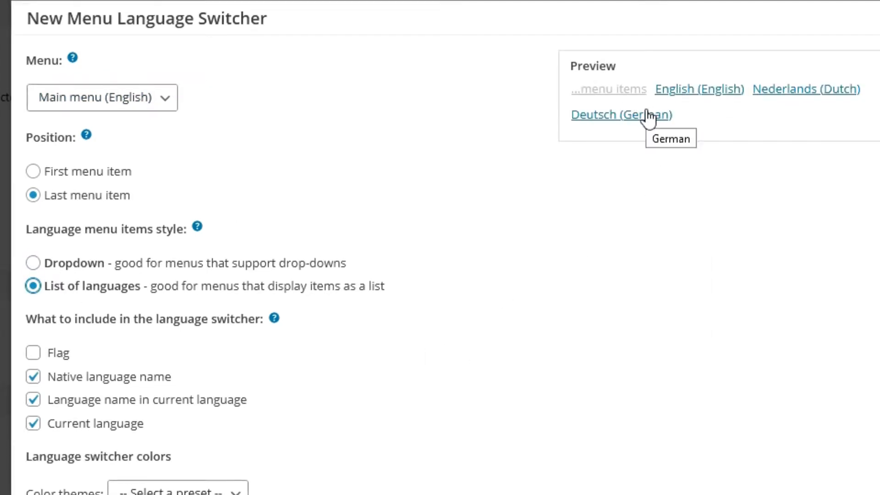
left_click(33, 263)
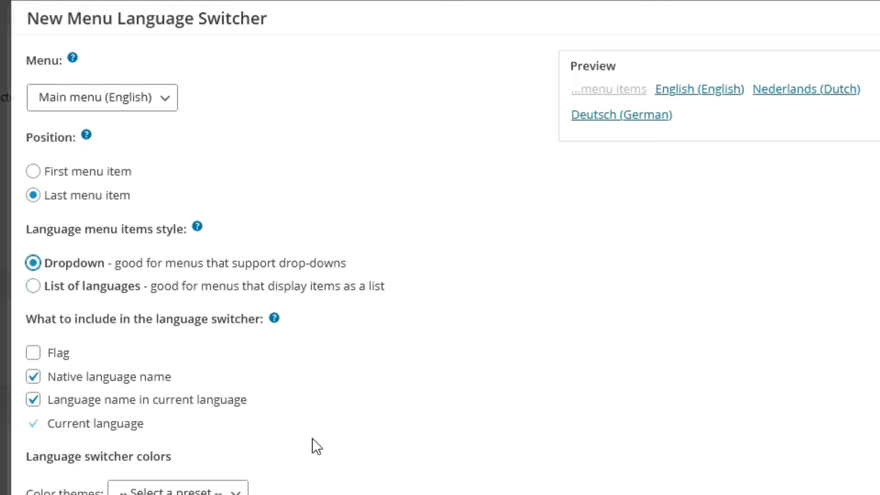
Include the flag in the menu language switcher and exclude the native language name and the language name in current language
left_click(34, 354)
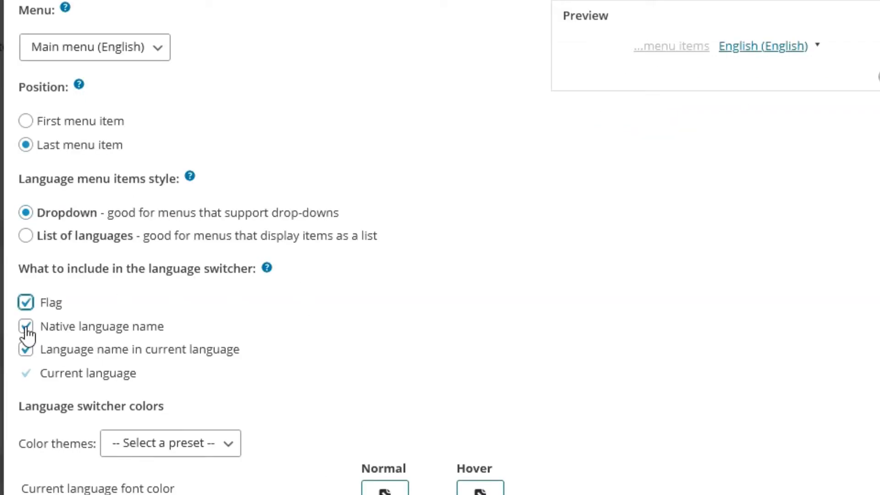
left_click(26, 325)
left_click(27, 353)
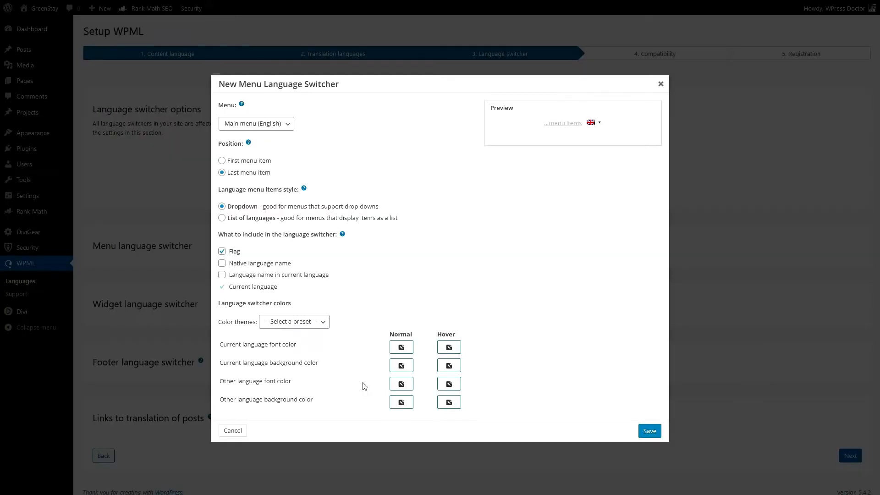
Apply the Clear all colors theme to the menu language switcher and save the switcher
left_click(304, 326)
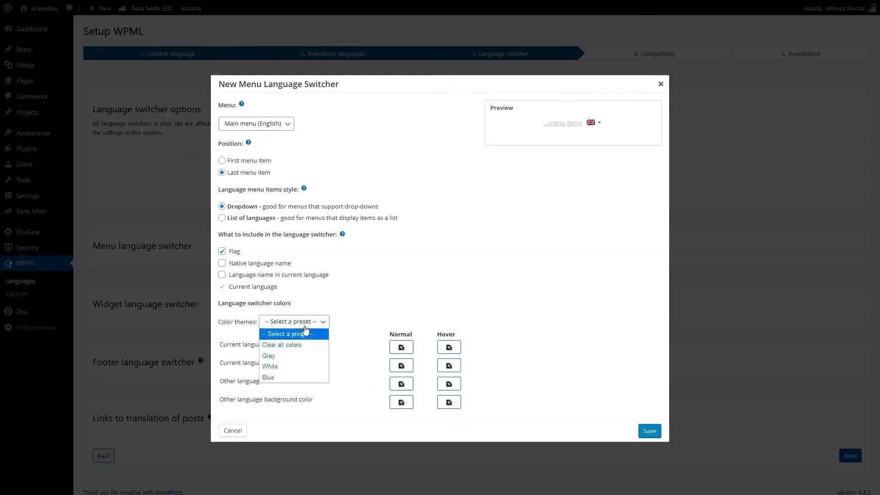
left_click(282, 349)
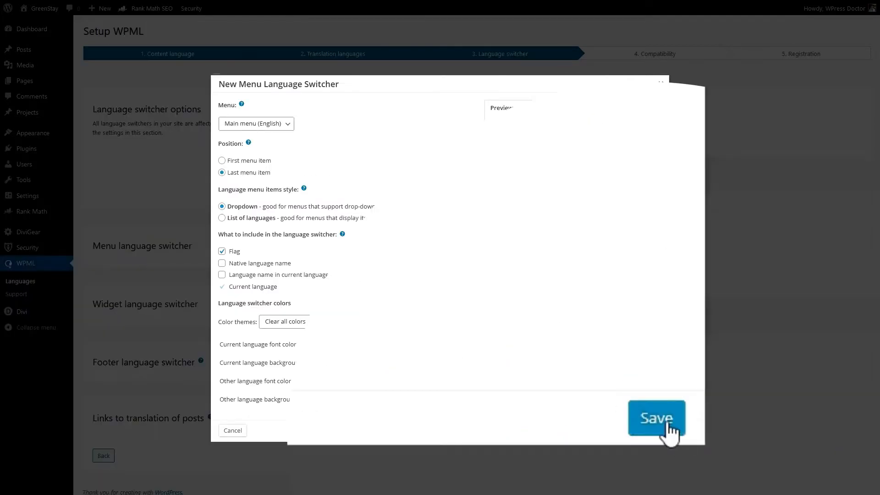
left_click(669, 426)
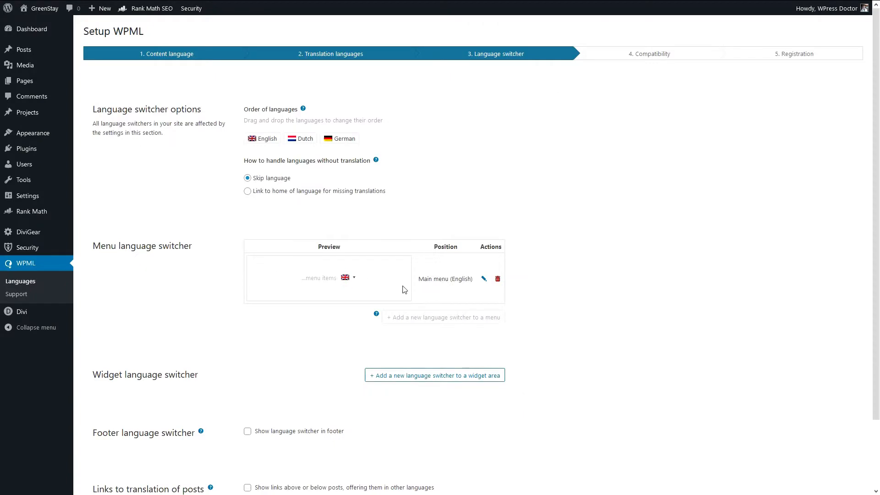
mouse_move(347, 301)
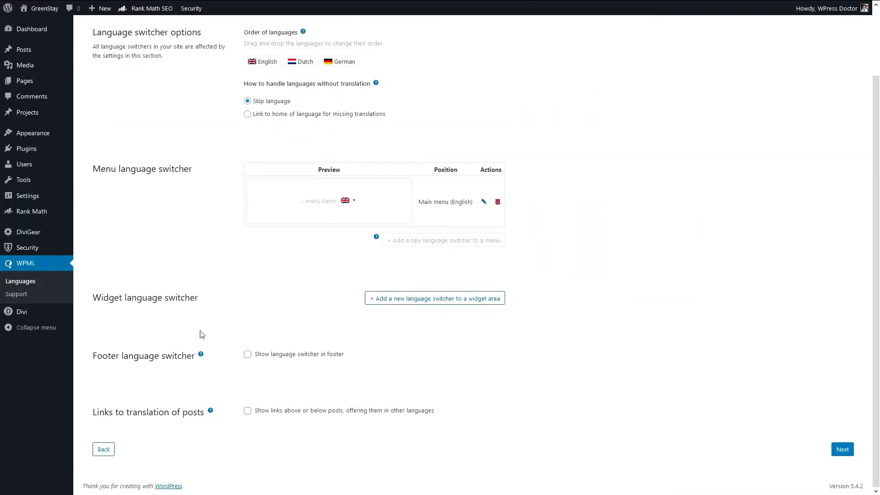
Try the footer language switcher, close its settings without saving and turn it off again
left_click(248, 354)
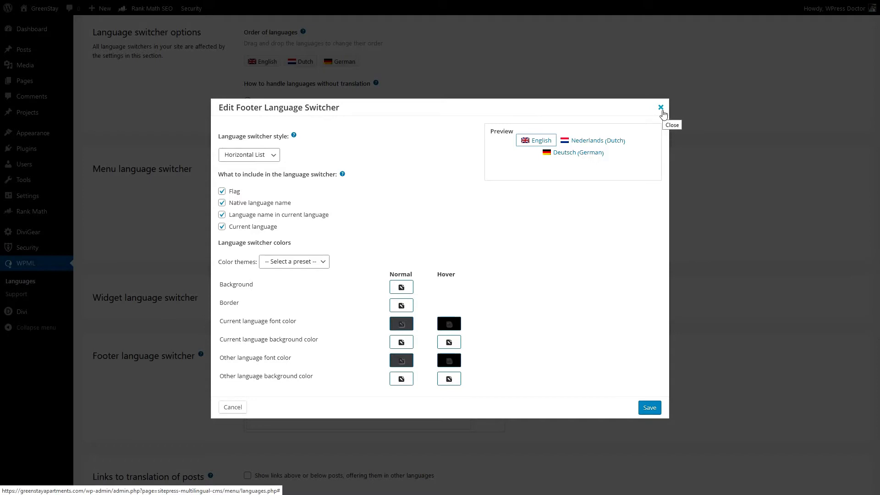
left_click(661, 108)
left_click(248, 355)
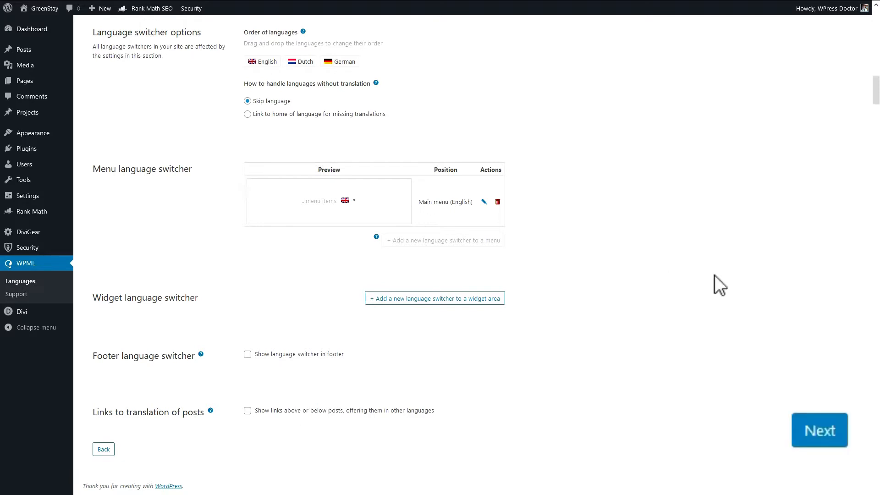
Finish the setup wizard without sending theme and plugin information, and activate the WPML Translation Management component
left_click(825, 447)
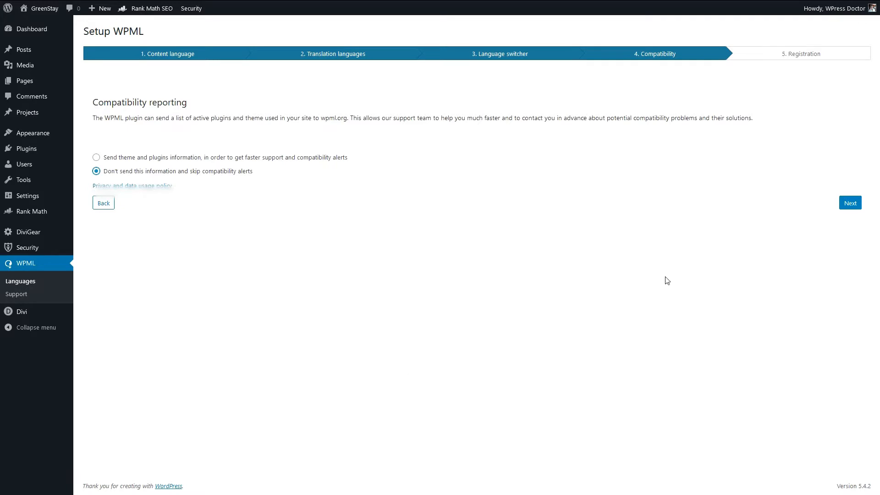
left_click(848, 204)
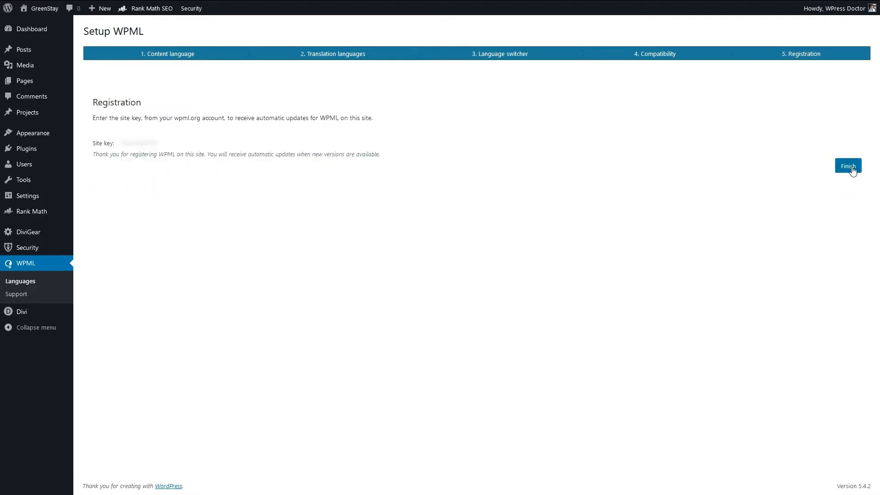
left_click(853, 167)
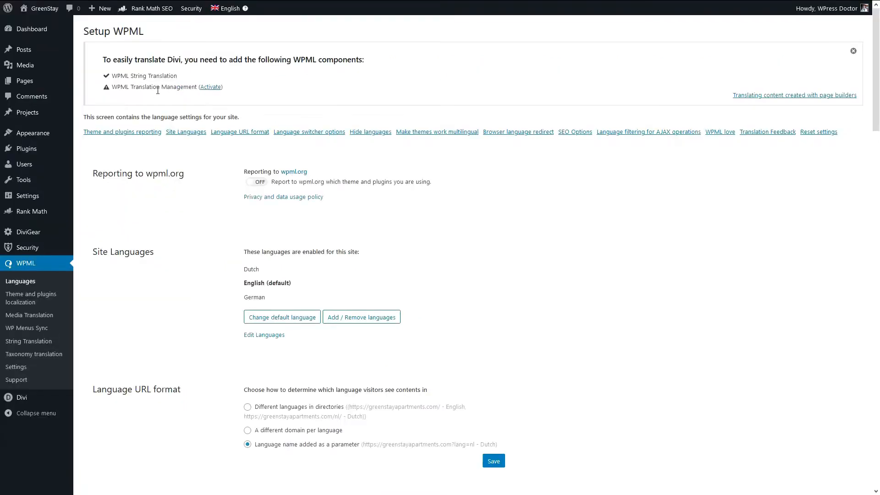
triple_click(158, 90)
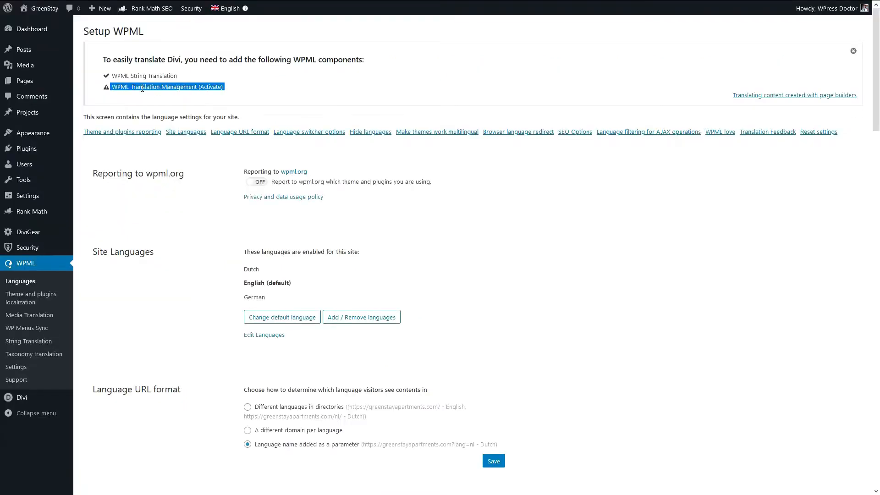
left_click(212, 88)
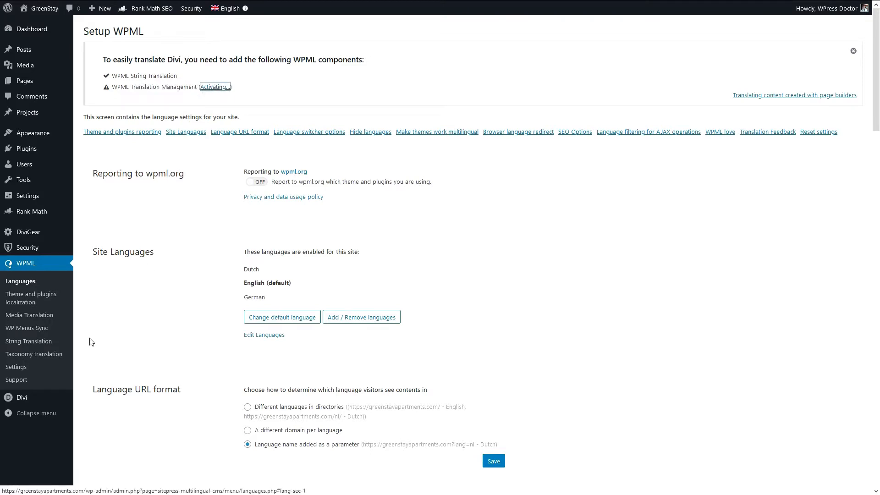
Set the language URL format to different languages in directories, without a default-language directory, and re-save the site permalinks
scroll(207, 224, "down", 5)
scroll(155, 207, "down", 2)
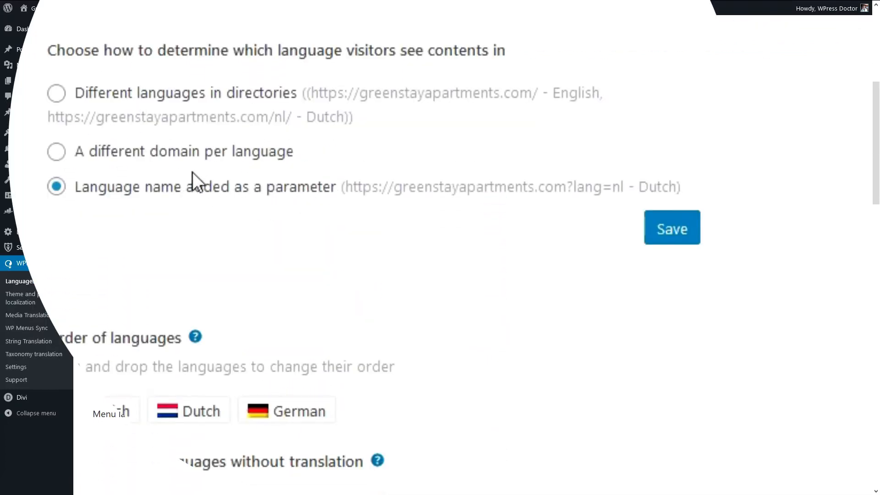
left_click(58, 97)
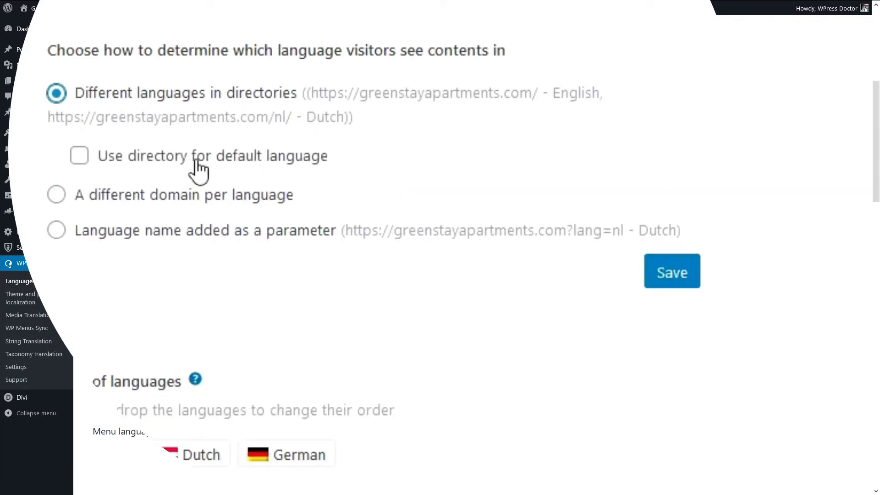
left_click(79, 158)
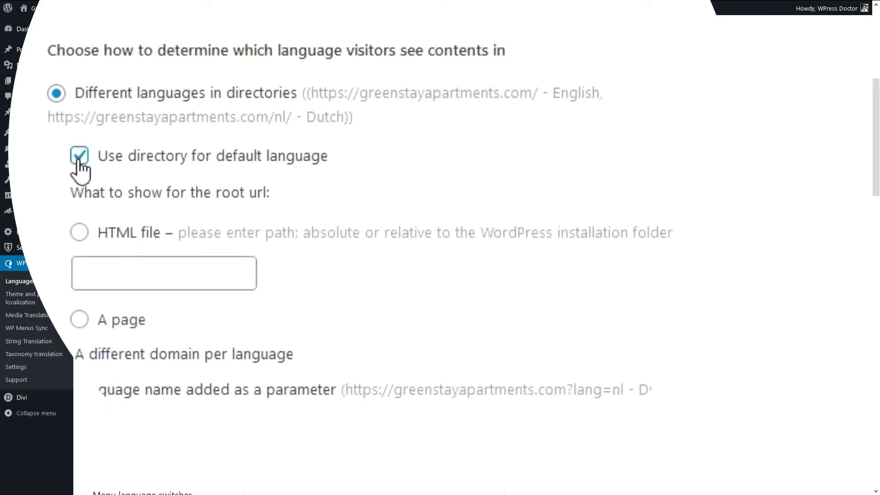
left_click(79, 158)
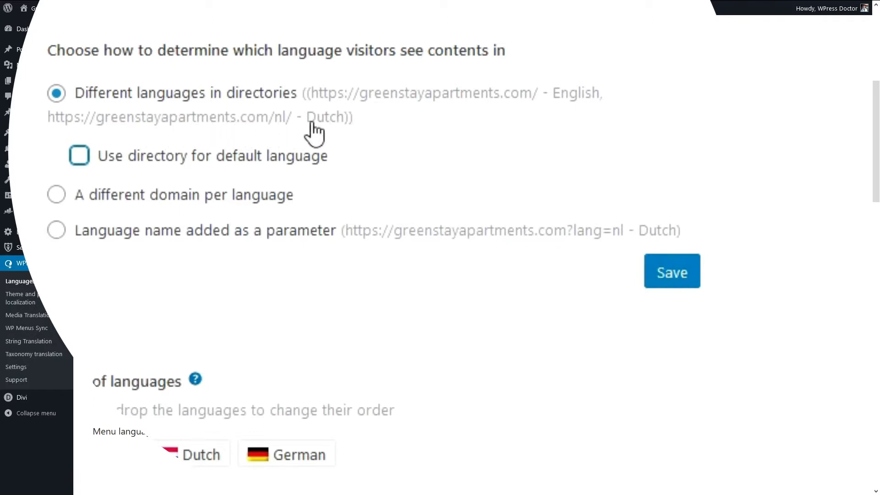
left_click(679, 279)
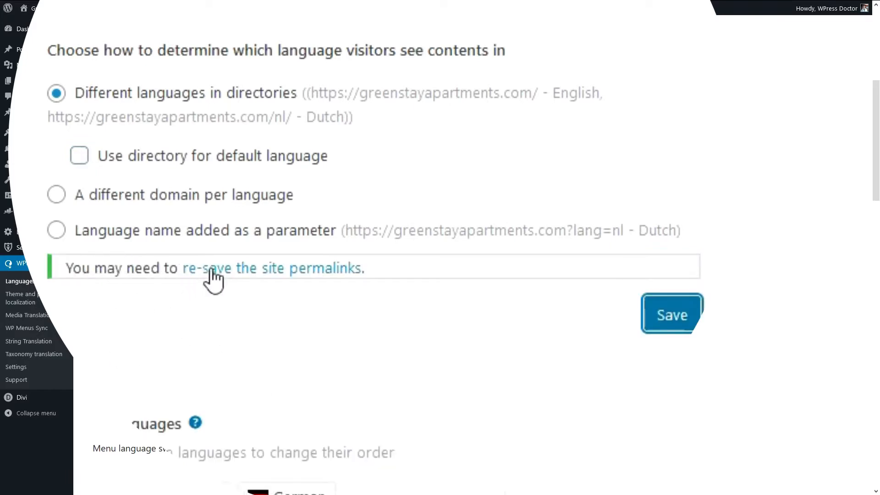
left_click(255, 273)
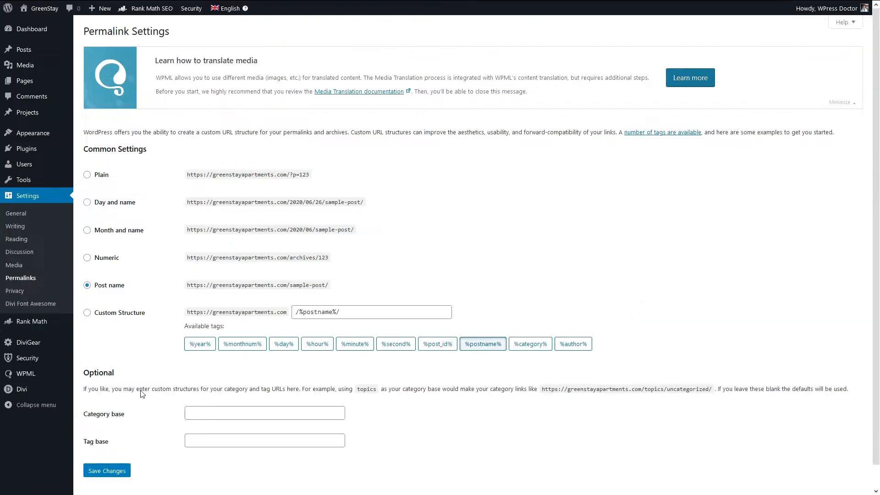
left_click(117, 469)
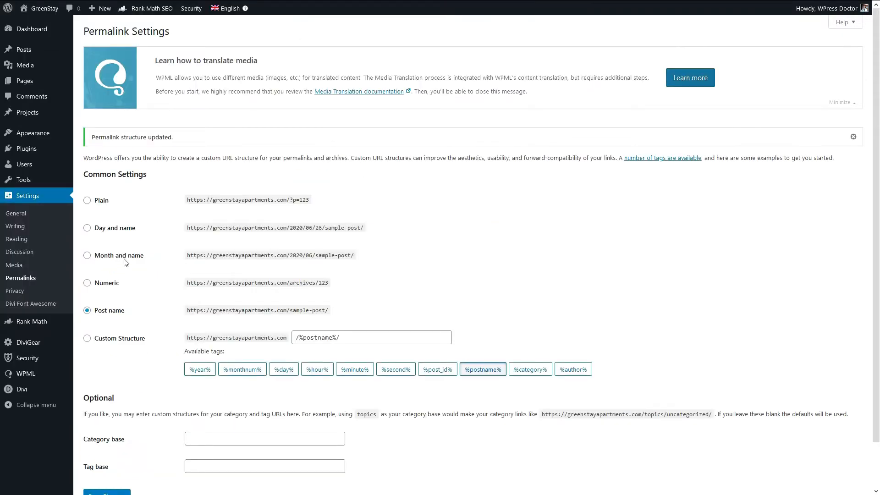
Return to the WPML language settings and examine the remaining options, from Hide languages down to the browser language redirect
mouse_move(45, 375)
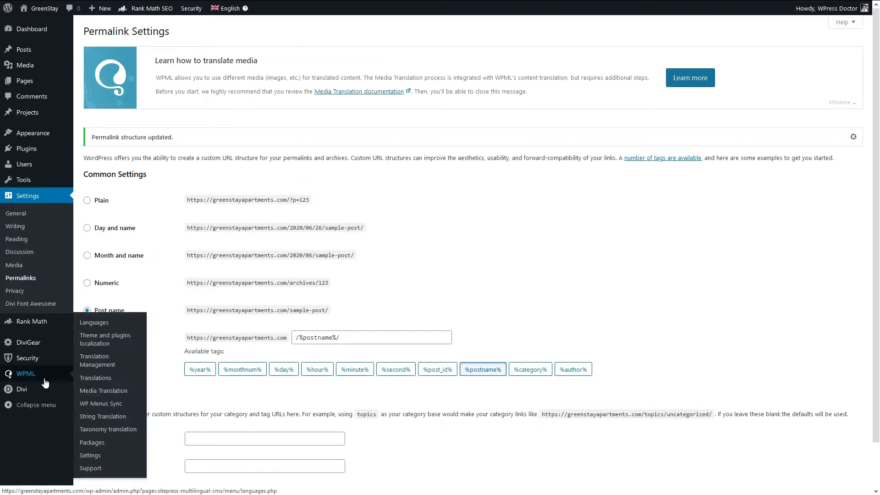
left_click(100, 330)
scroll(276, 285, "down", 3)
scroll(276, 284, "down", 8)
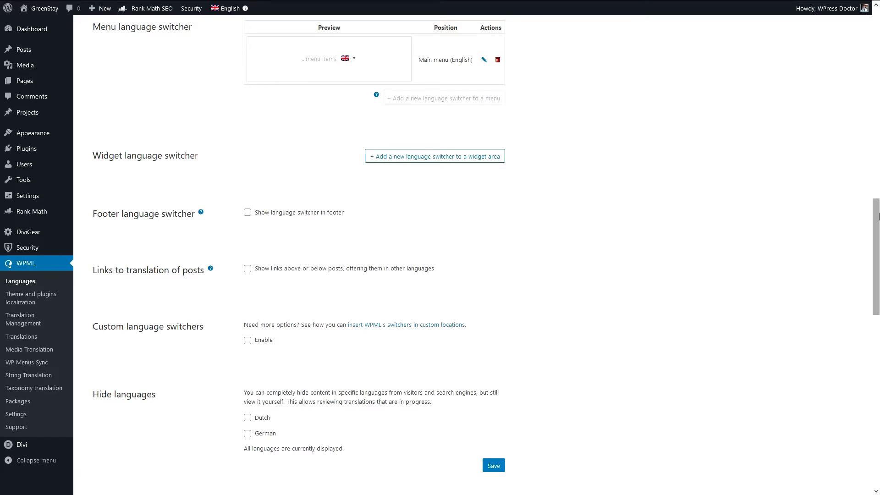
scroll(855, 236, "down", 2)
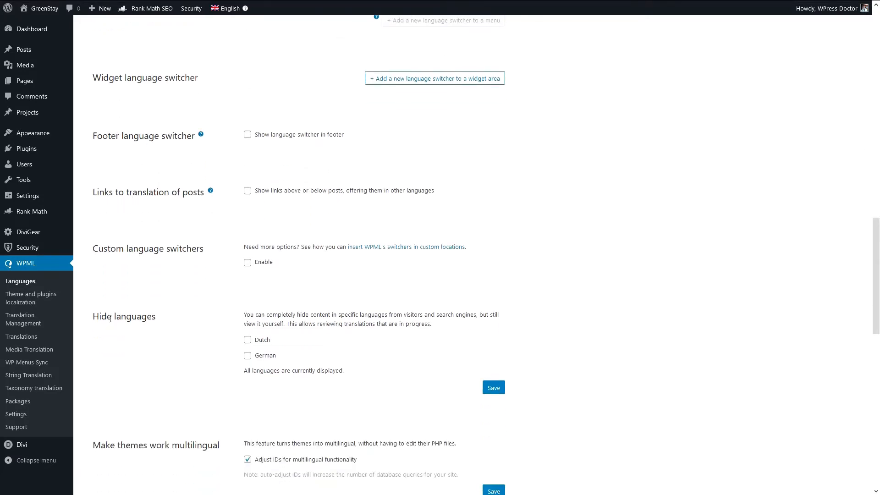
scroll(110, 319, "down", 5)
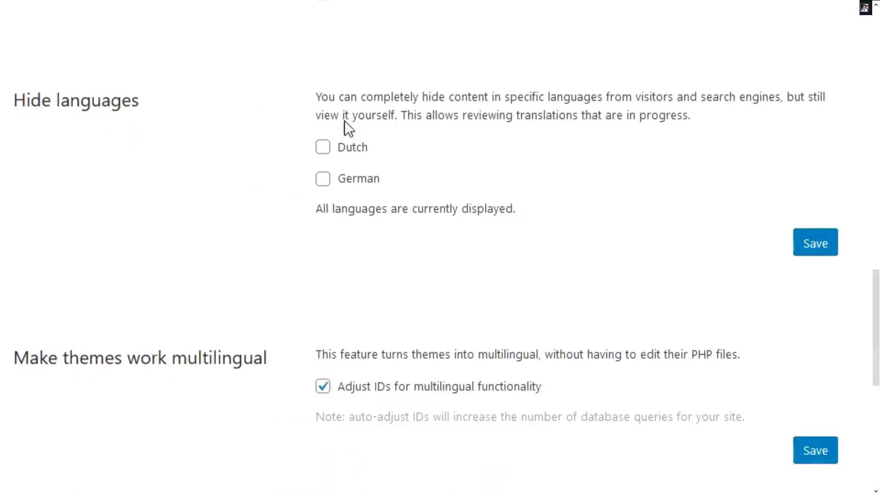
left_click_drag(269, 104, 402, 115)
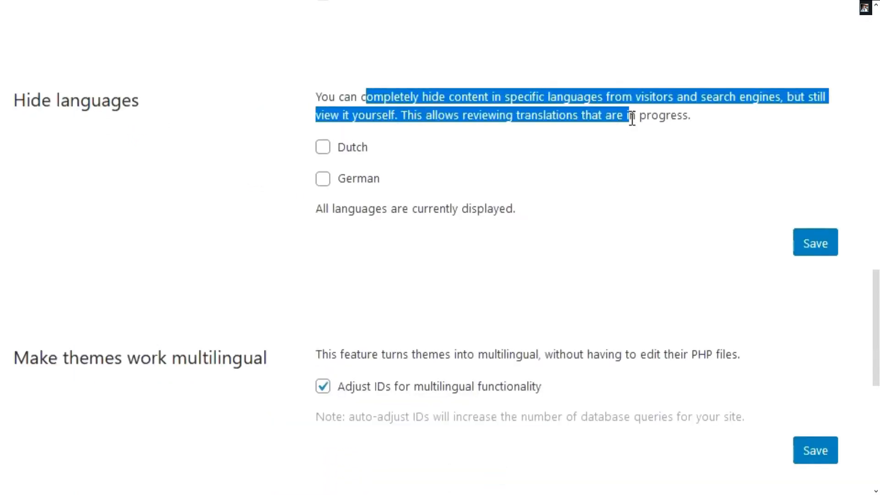
left_click(549, 122)
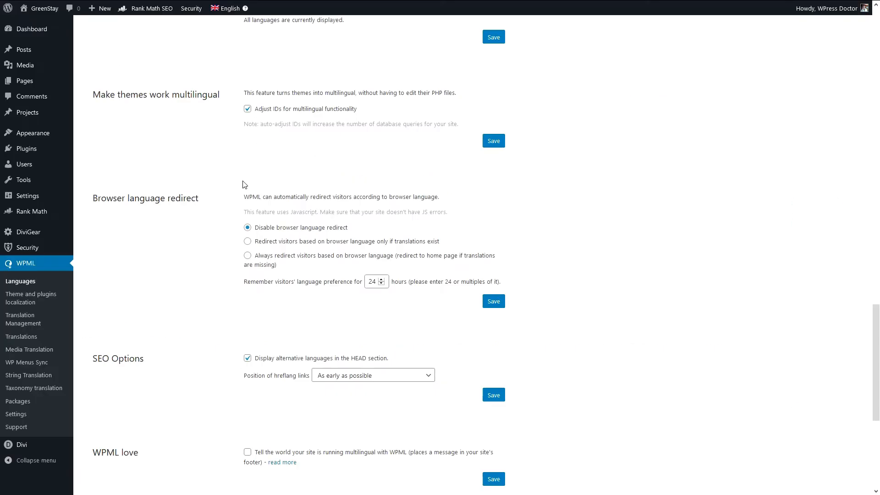
scroll(243, 184, "down", 3)
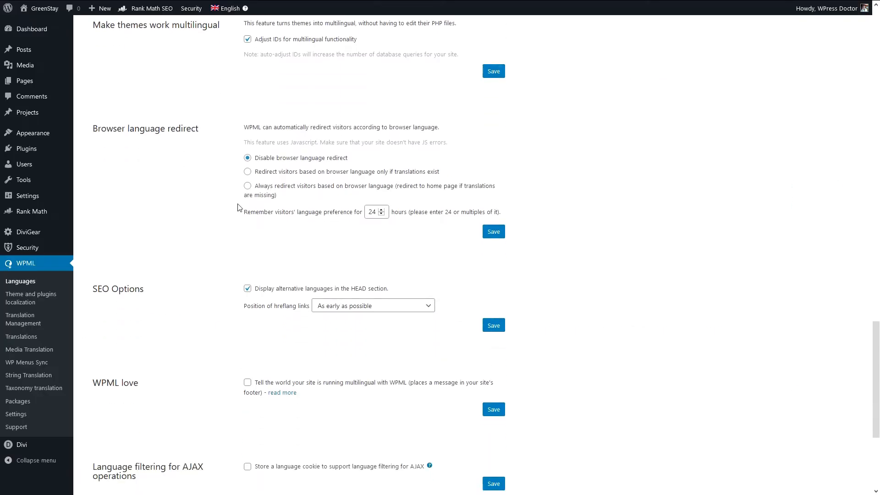
Try redirecting visitors by browser language only if translations exist, and set the browser language redirect back to disabled
left_click_drag(97, 59, 196, 60)
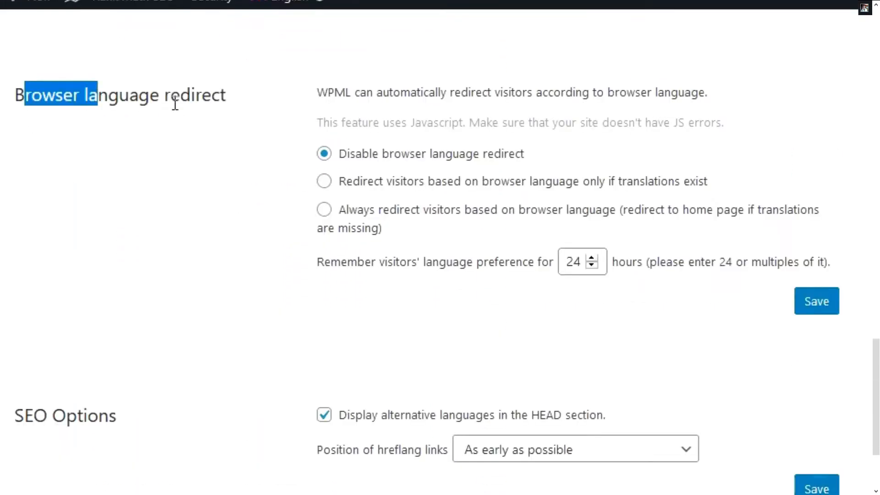
left_click(371, 100)
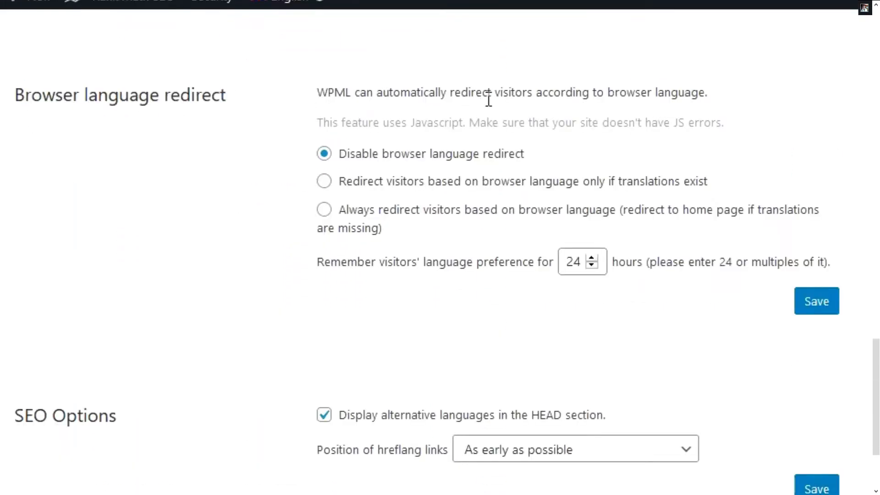
left_click_drag(609, 92, 702, 92)
left_click(686, 100)
left_click(325, 182)
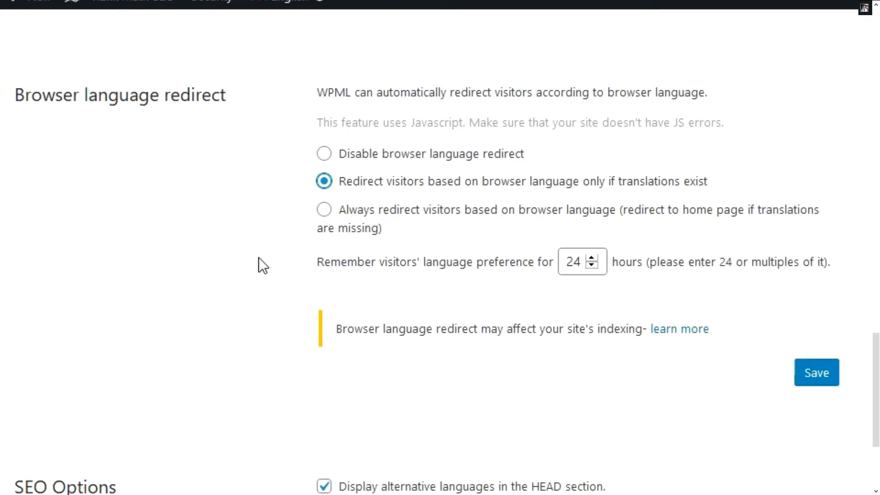
left_click_drag(342, 329, 647, 330)
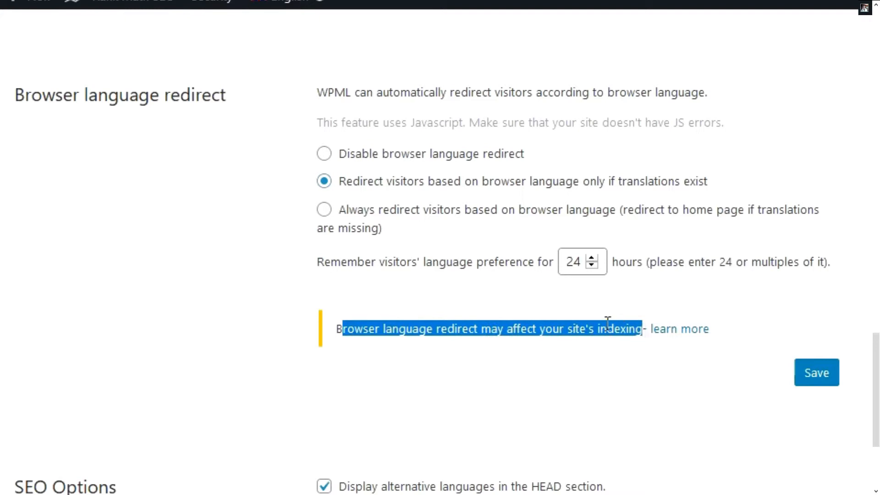
left_click(607, 321)
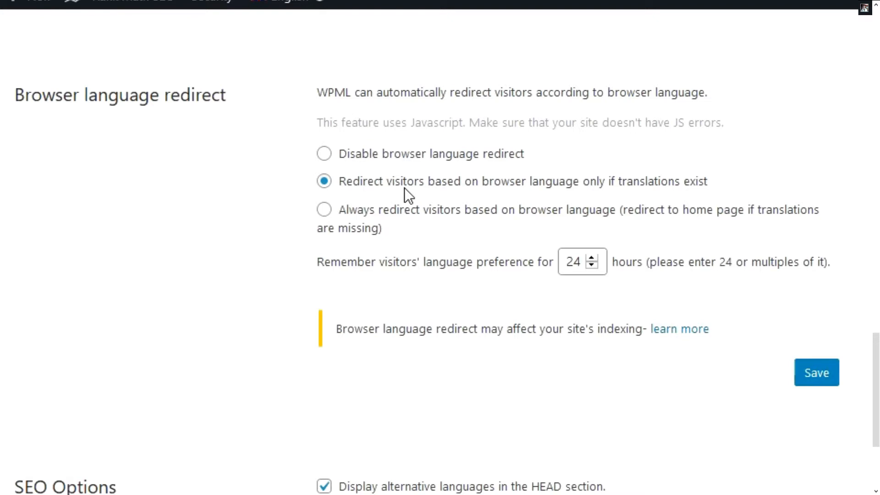
key("Up")
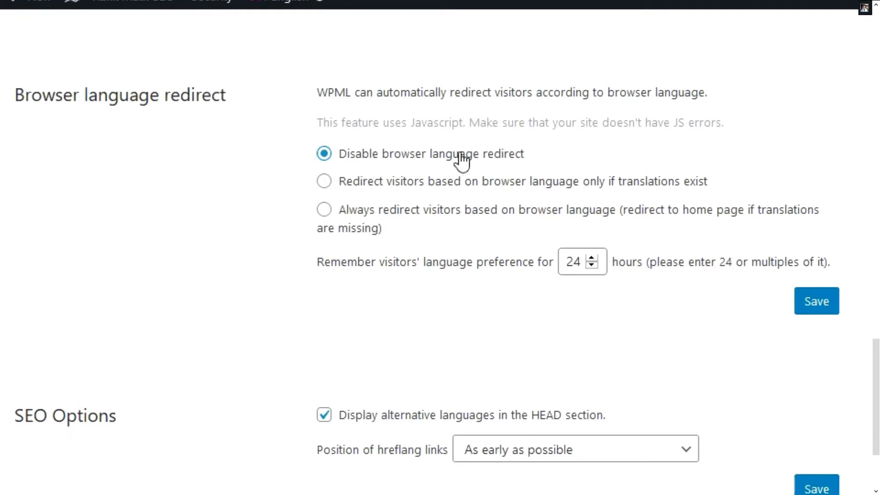
Examine the SEO options and try the WPML love footer message option, turning it off again
scroll(88, 426, "down", 5)
left_click_drag(15, 200, 118, 200)
left_click(142, 209)
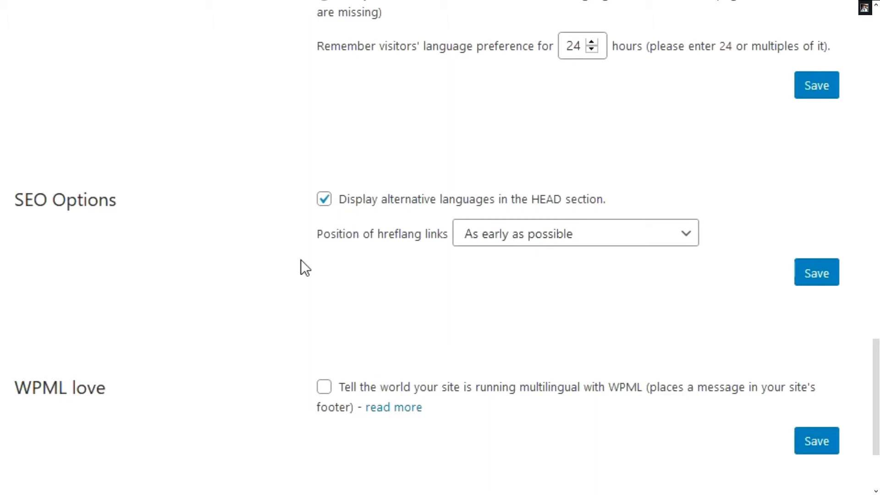
scroll(301, 261, "down", 5)
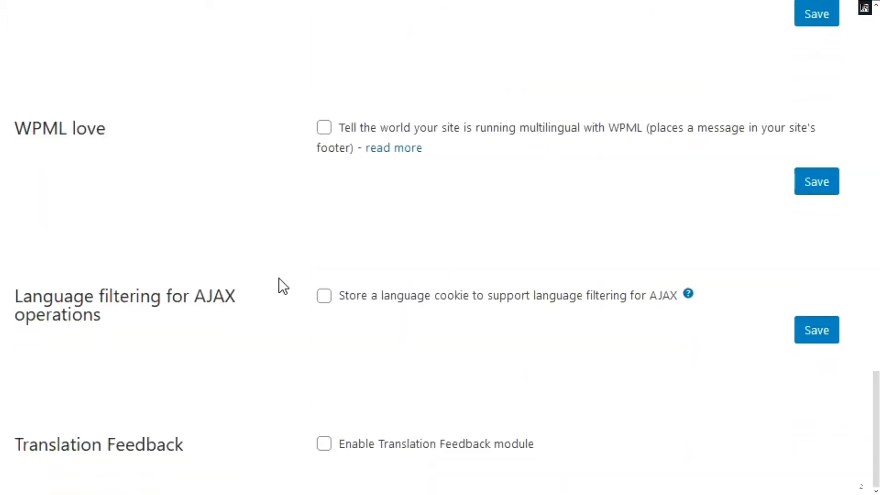
left_click(328, 133)
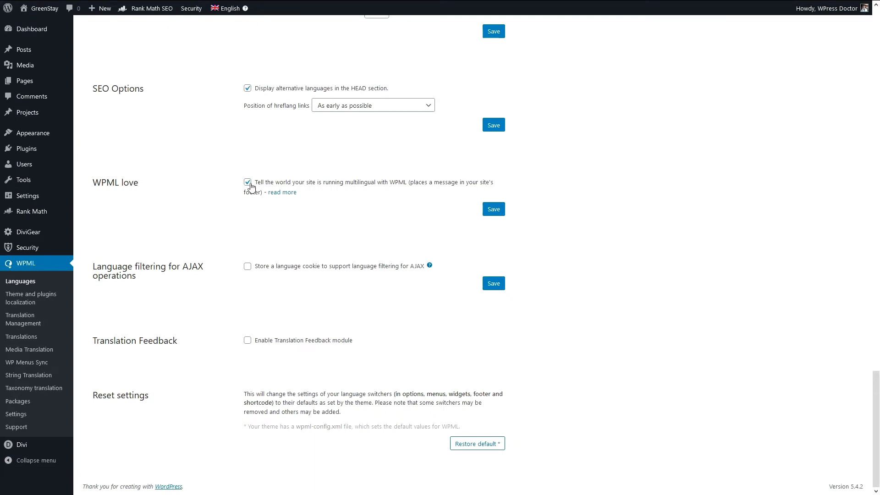
left_click(248, 183)
Try the Translation Feedback module with its button shown on the right side of the screen, and disable the module again
left_click(247, 340)
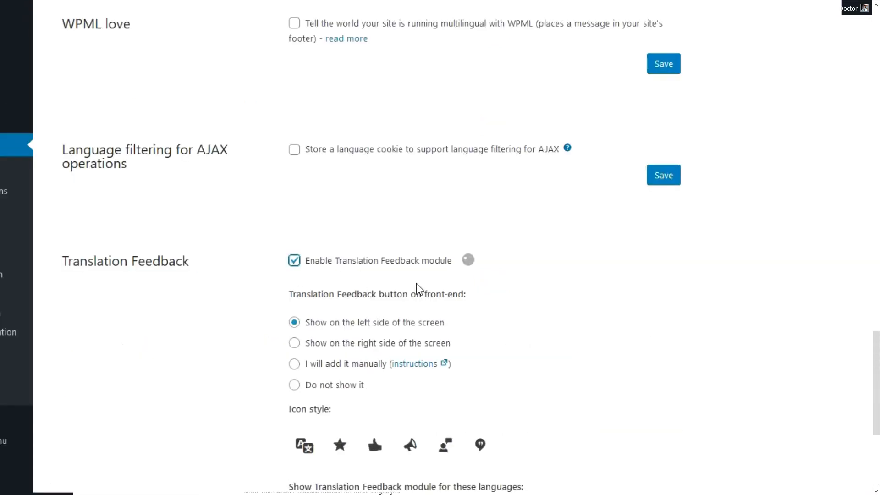
scroll(416, 283, "down", 2)
scroll(416, 284, "down", 2)
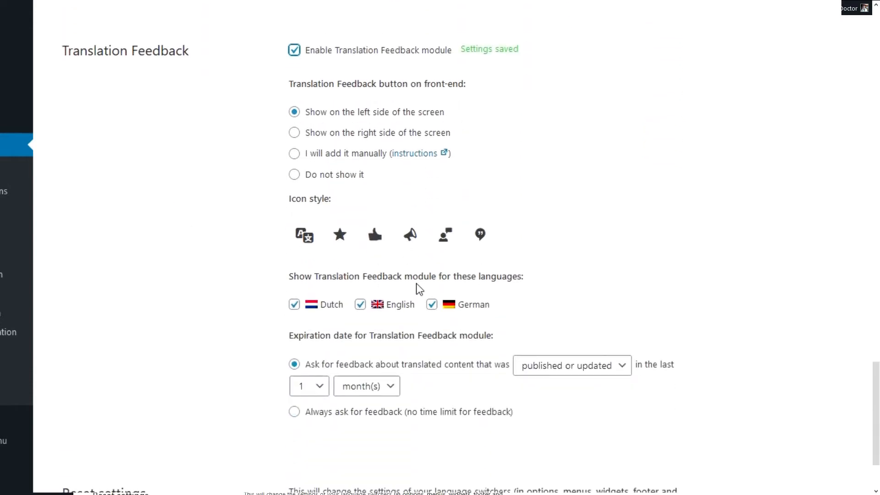
left_click(369, 136)
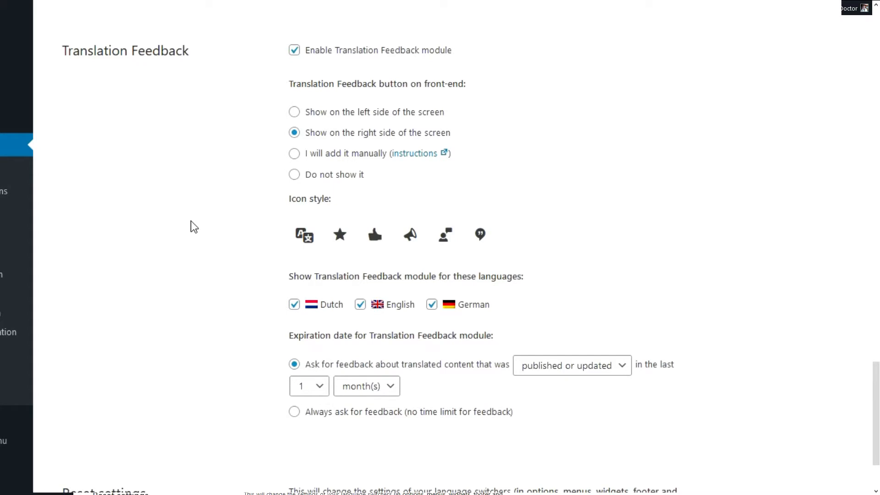
left_click(297, 53)
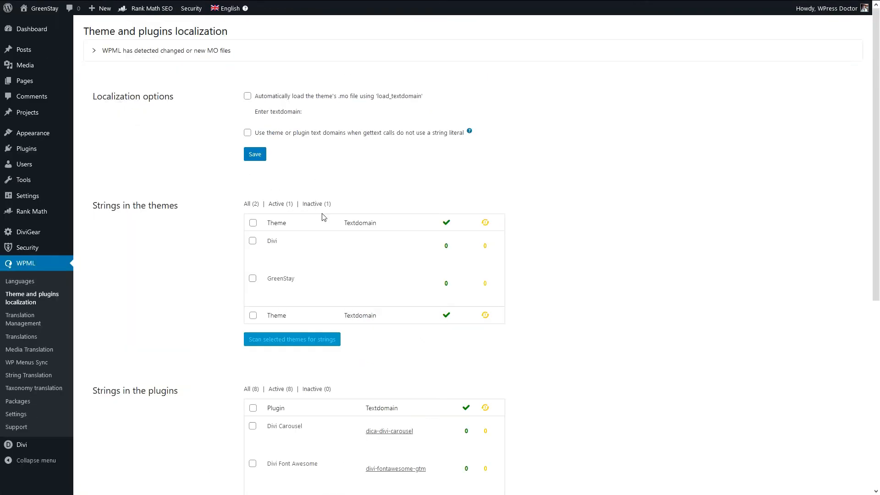
Examine the localization options and the theme and plugin strings in WPML's Theme and plugins localization
scroll(156, 211, "down", 5)
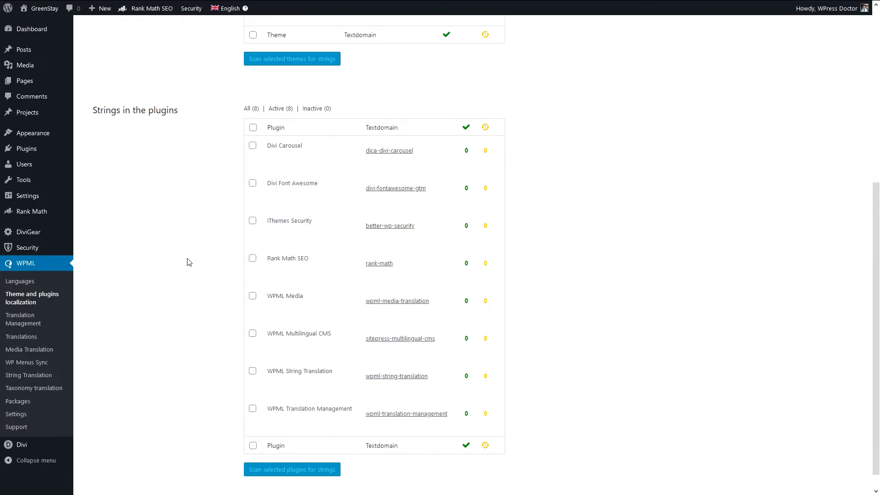
scroll(189, 262, "up", 4)
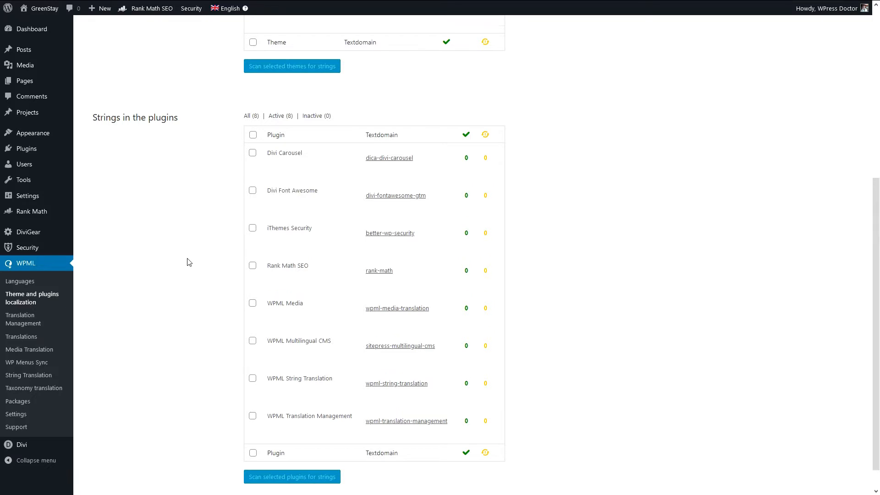
scroll(189, 262, "up", 1)
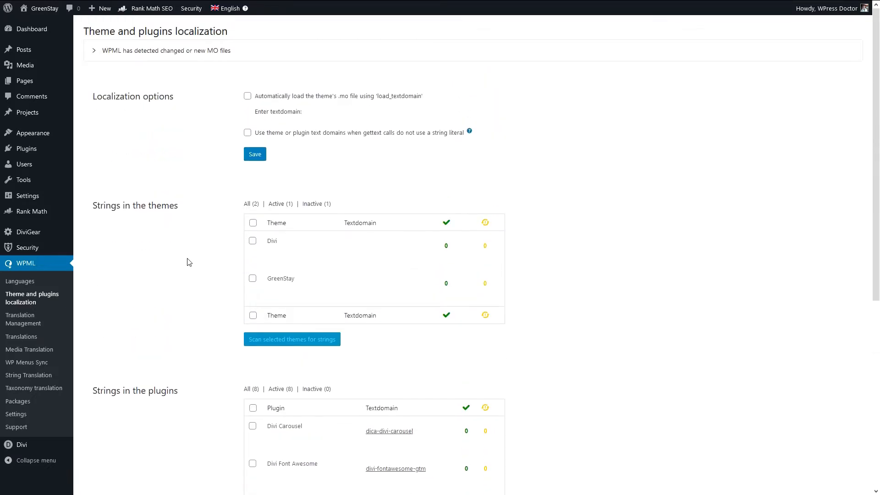
scroll(208, 252, "down", 4)
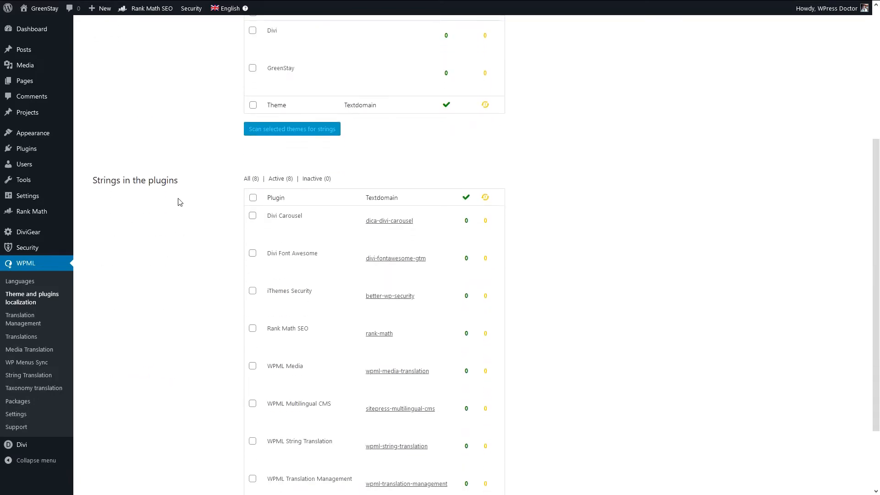
scroll(177, 264, "up", 4)
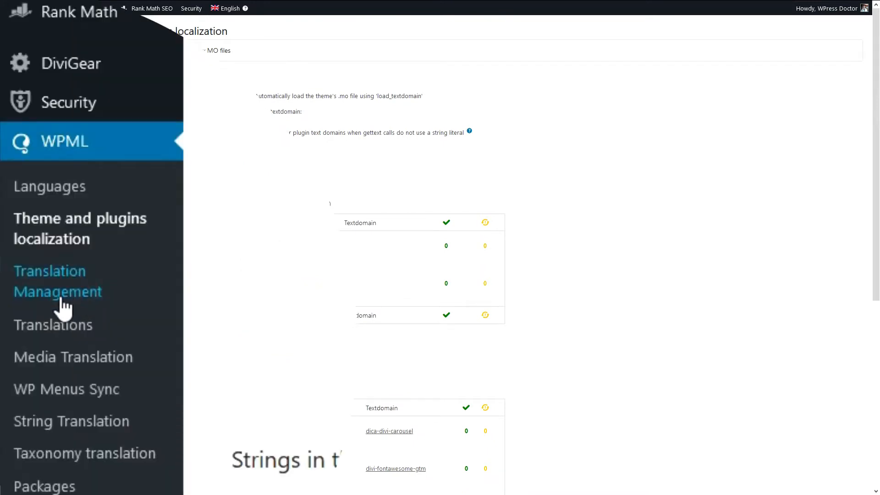
Start the Translation Management setup, compare the translator options, and choose only myself as the site's translator
left_click(64, 304)
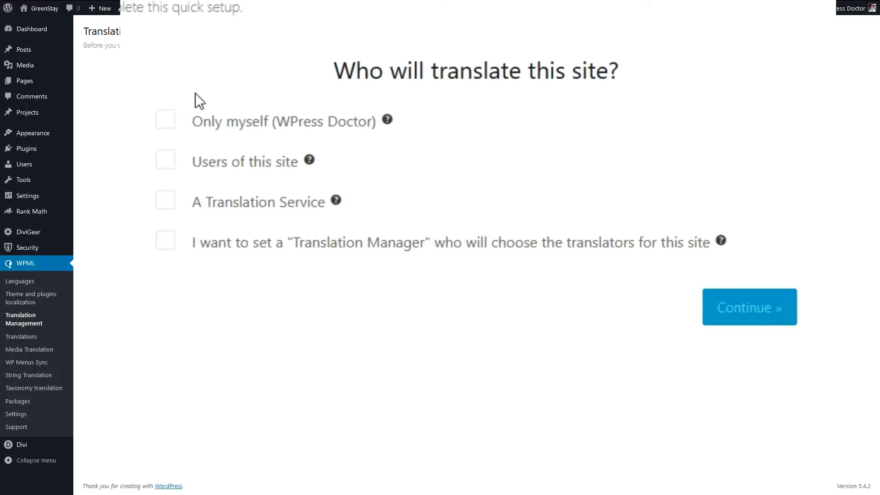
left_click(165, 121)
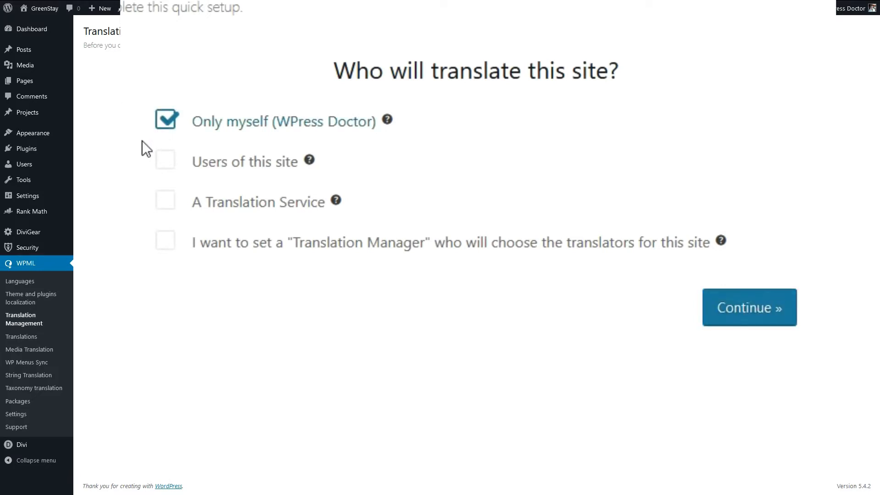
left_click(164, 162)
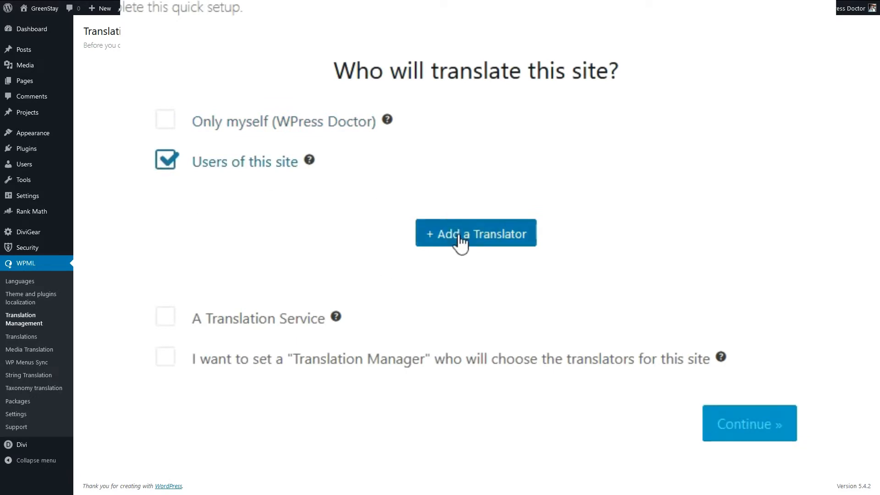
left_click(165, 318)
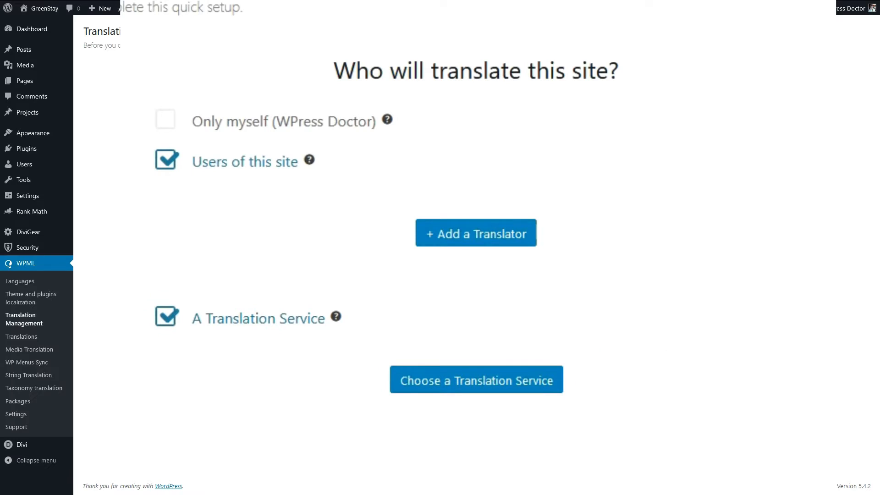
left_click(172, 118)
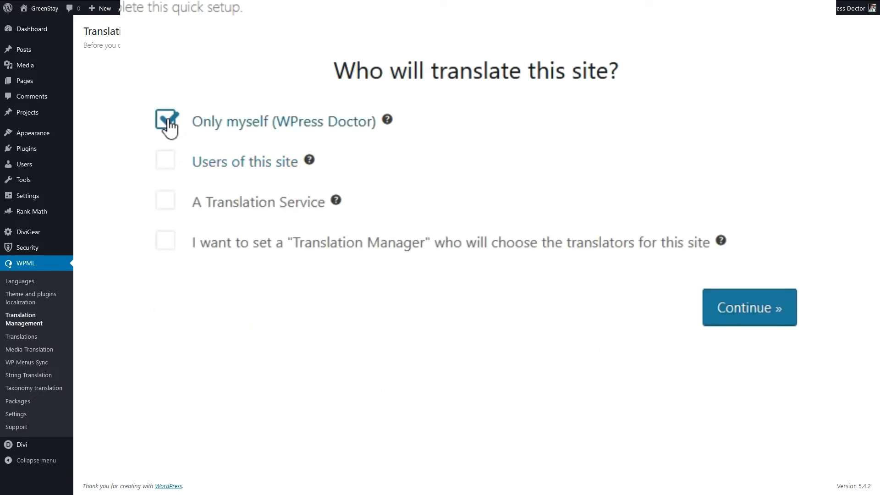
left_click(753, 312)
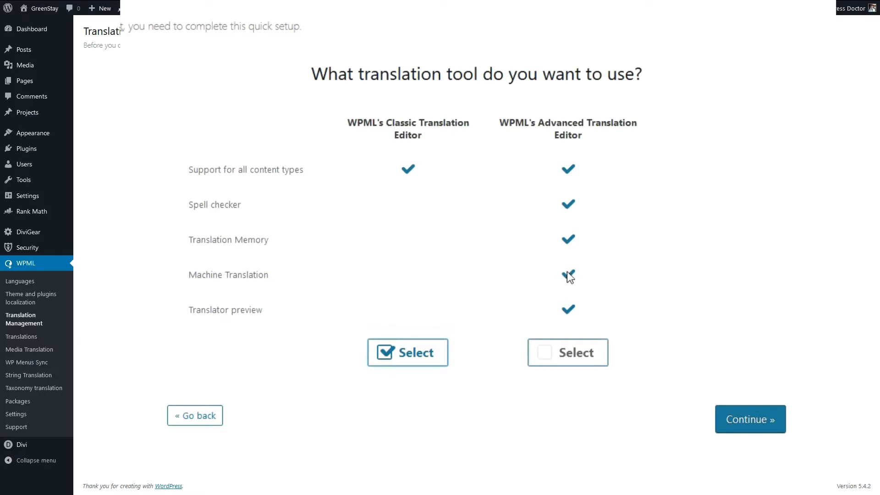
Choose WPML's Advanced Translation Editor as the translation tool and complete the Translation Management quick setup
left_click(549, 358)
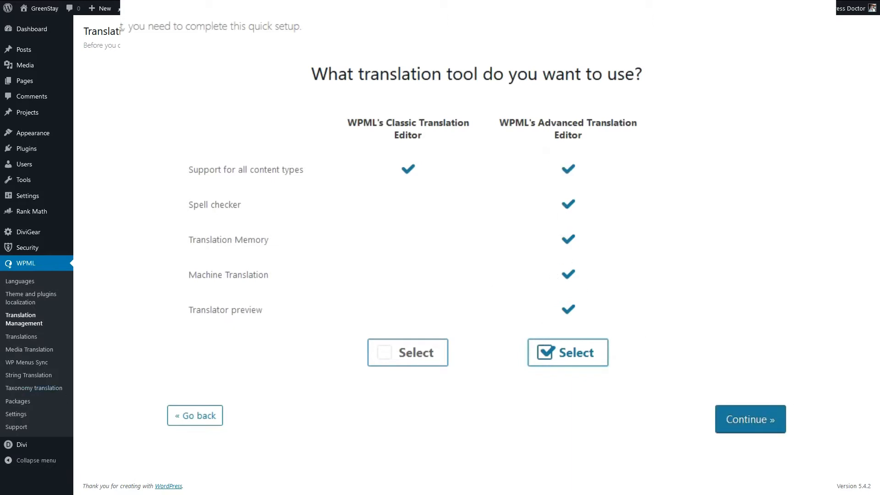
left_click(392, 358)
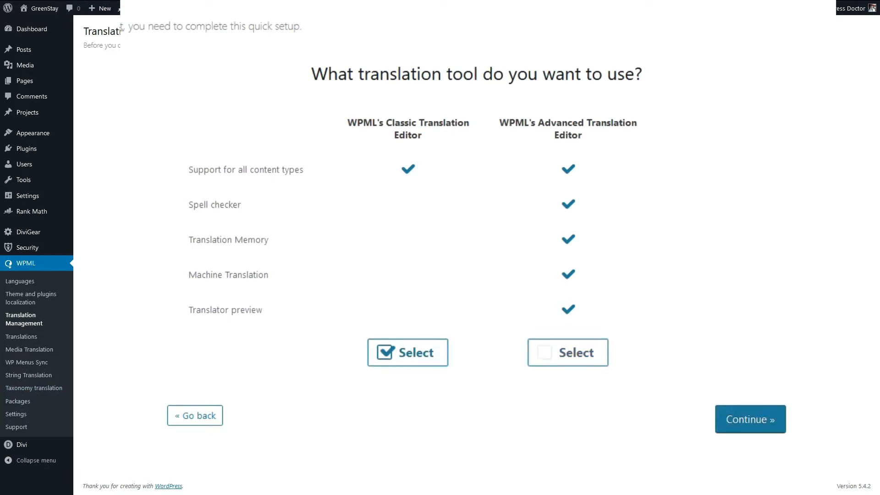
left_click(568, 353)
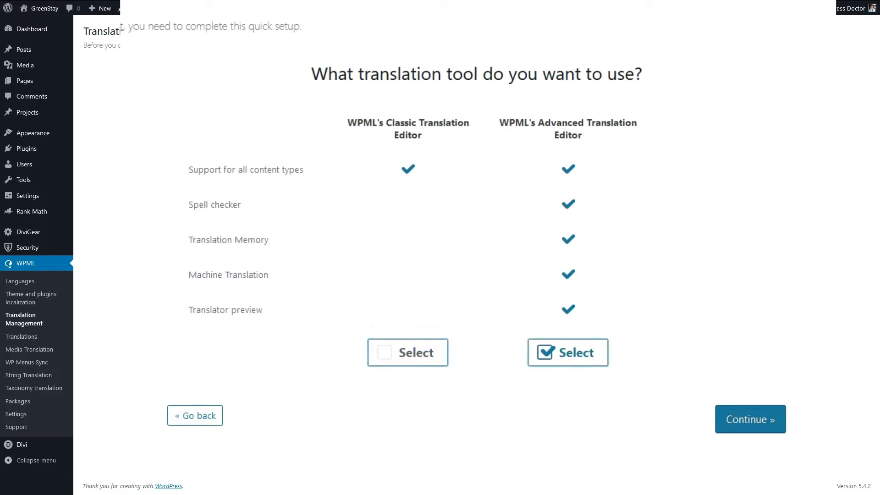
left_click(748, 422)
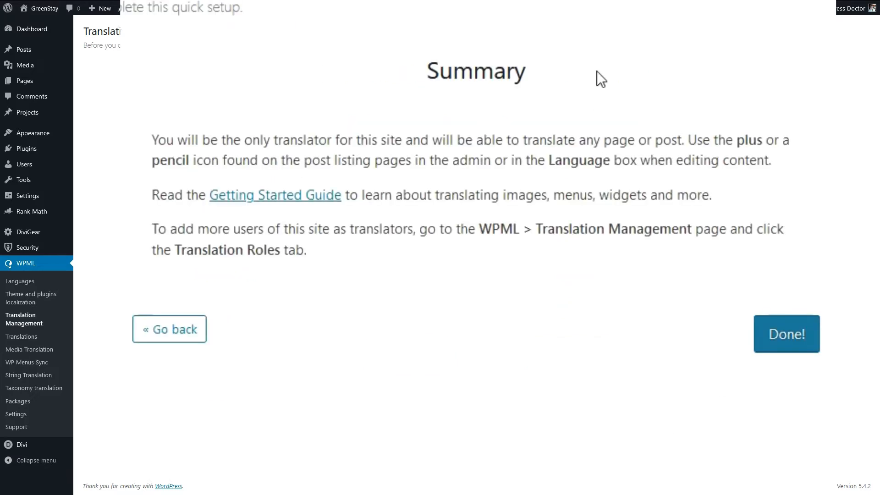
left_click(800, 352)
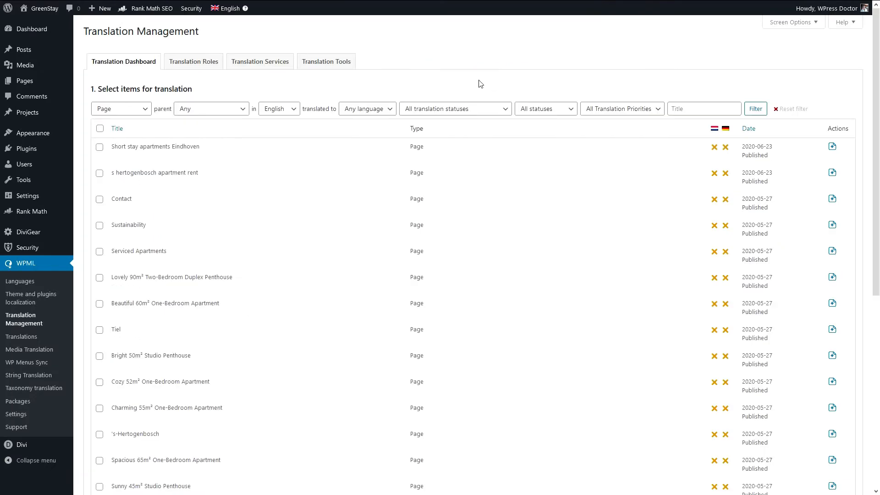
Look through the Translation Dashboard, translations queue, Media Translation, WP Menus Sync, String Translation and Taxonomy Translation, choosing Categories as the taxonomy
scroll(877, 52, "down", 8)
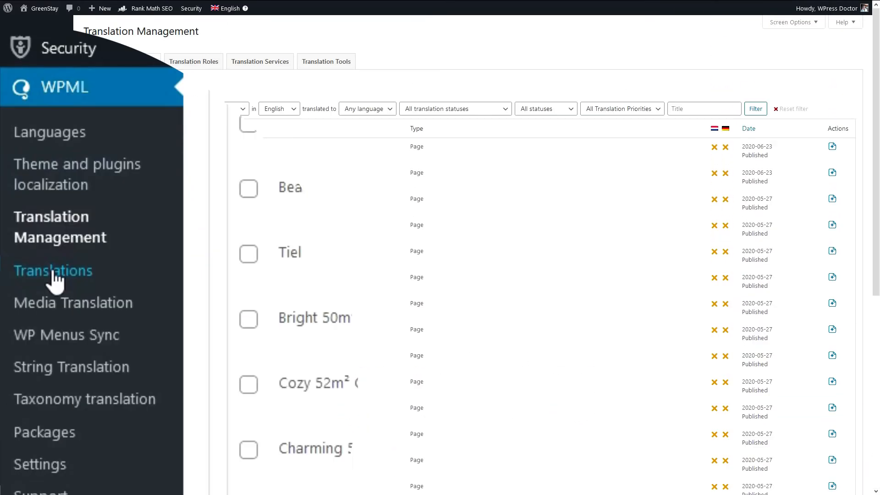
left_click(53, 272)
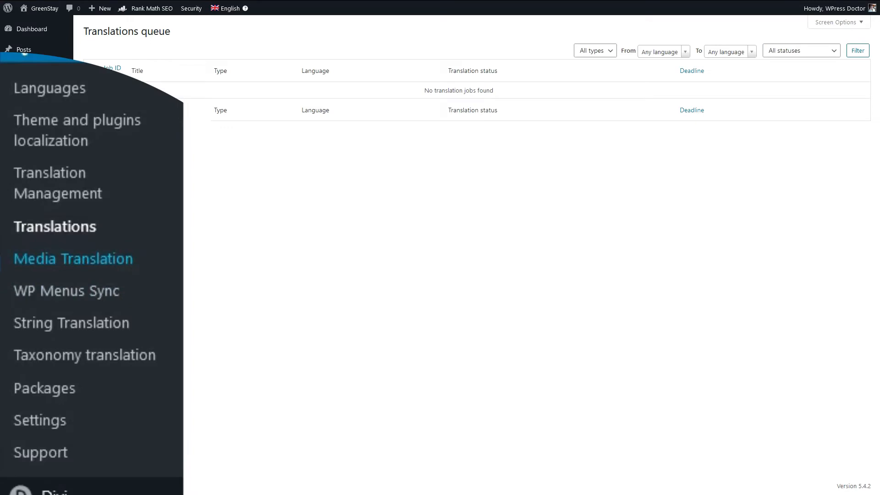
left_click(30, 350)
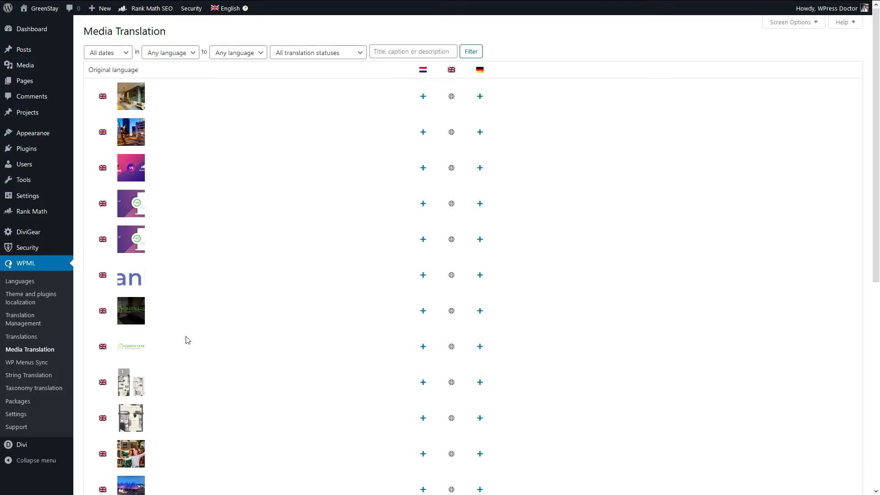
mouse_move(126, 358)
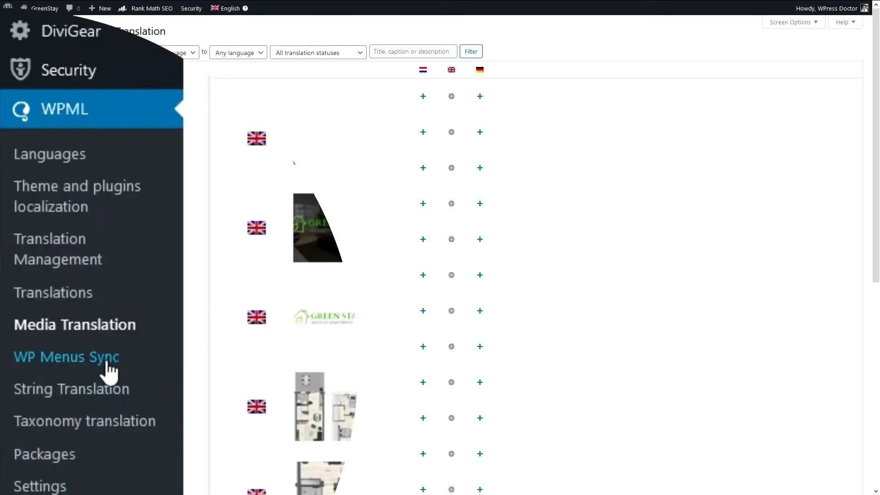
left_click(89, 374)
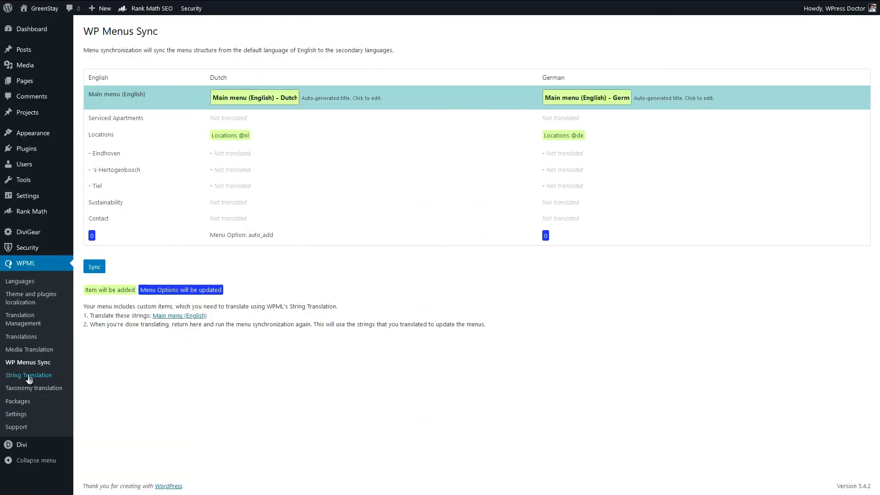
left_click(27, 376)
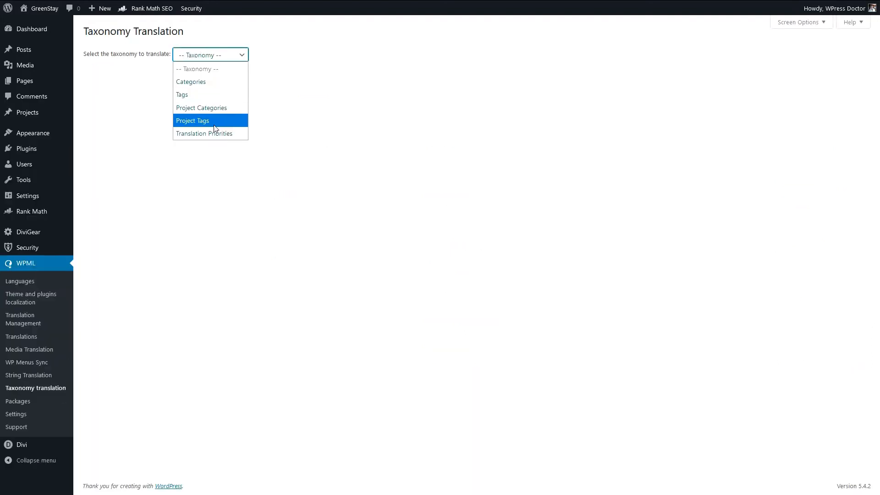
left_click(209, 82)
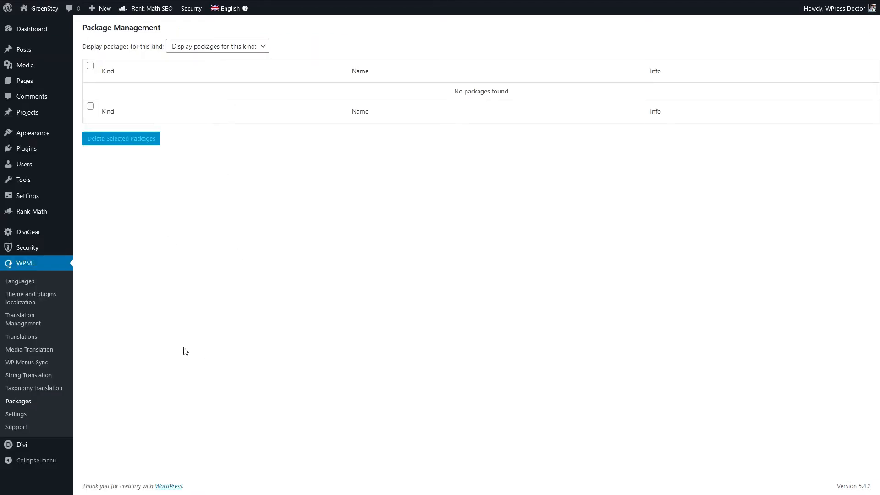
Look through WPML's multilingual content settings and the Support page's plugin status, PHP and WordPress information
left_click(23, 417)
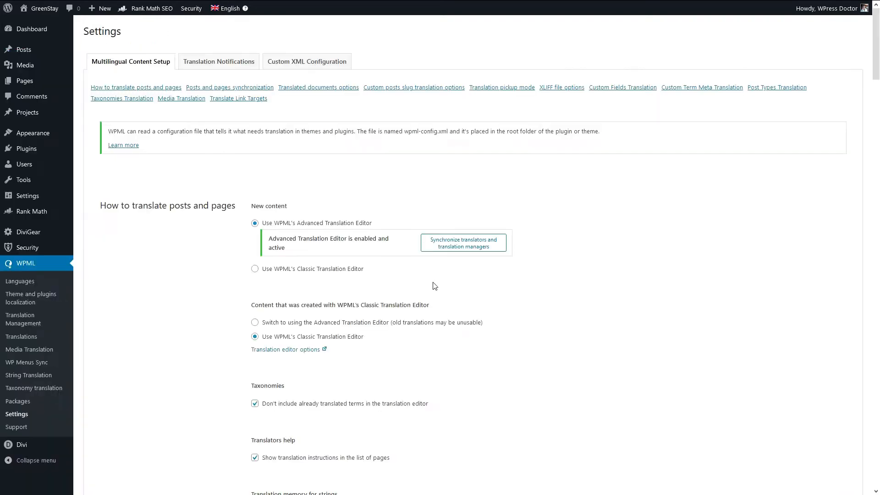
left_click_drag(875, 56, 878, 466)
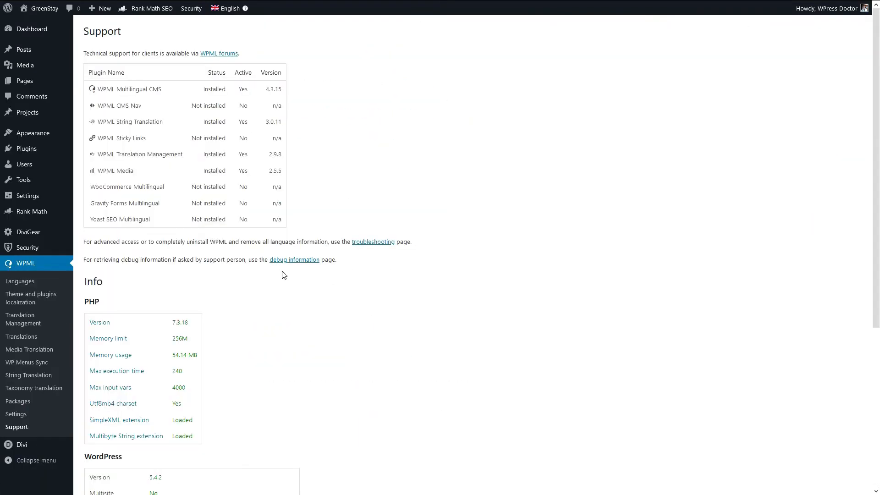
scroll(272, 275, "down", 5)
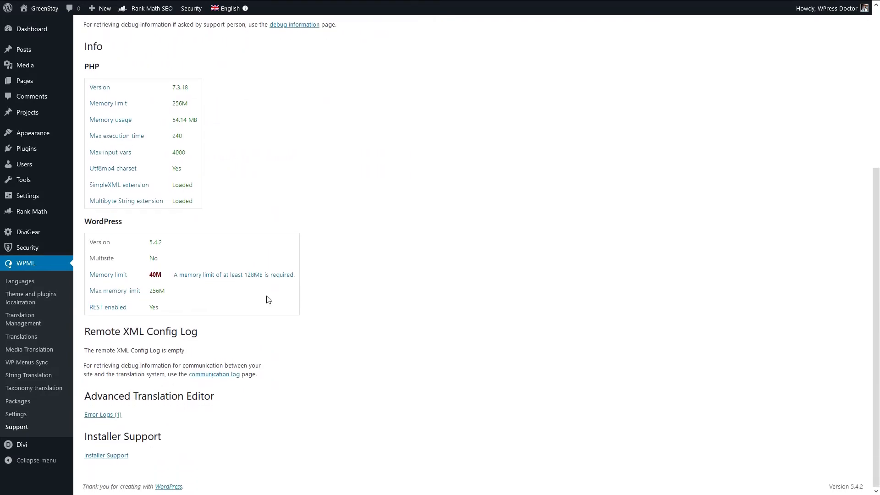
scroll(268, 299, "up", 5)
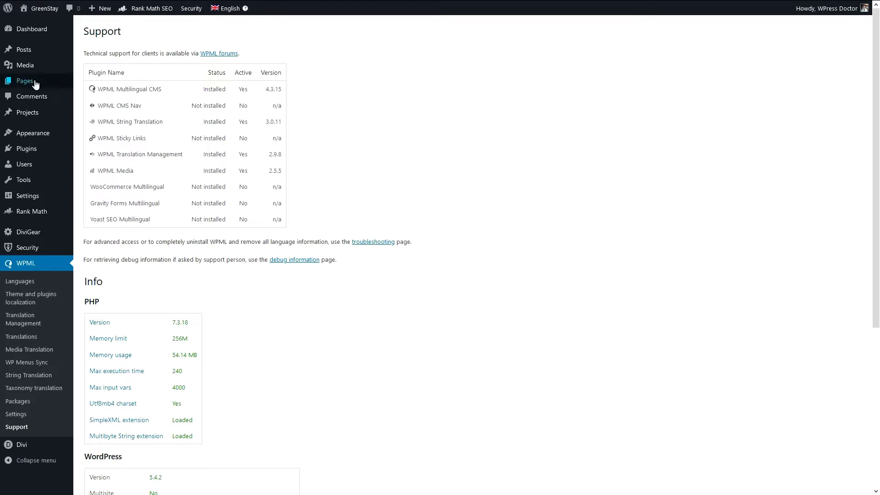
Start the Dutch translation of the Home page from the list of all pages and opt out of the automatic translation offer
mouse_move(32, 82)
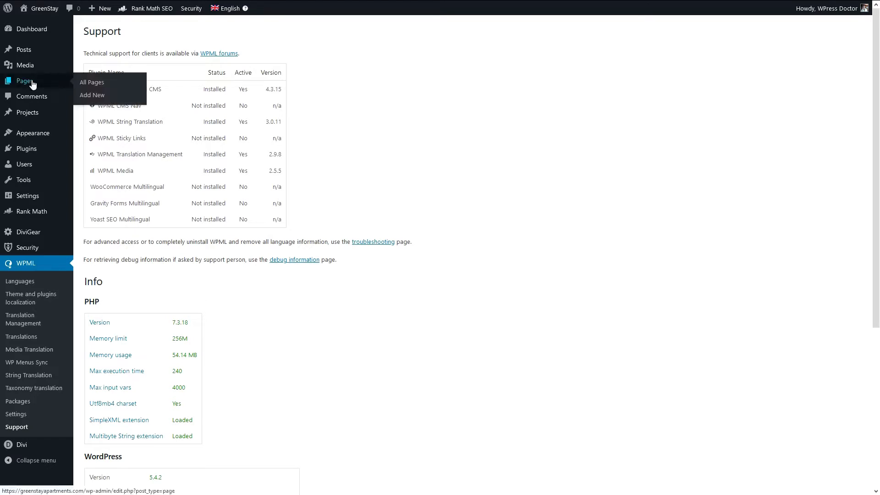
left_click(98, 90)
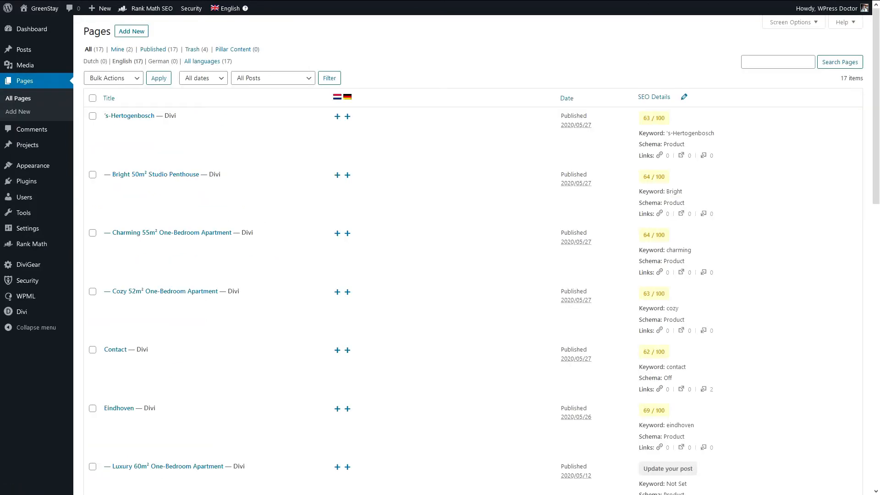
scroll(218, 320, "down", 5)
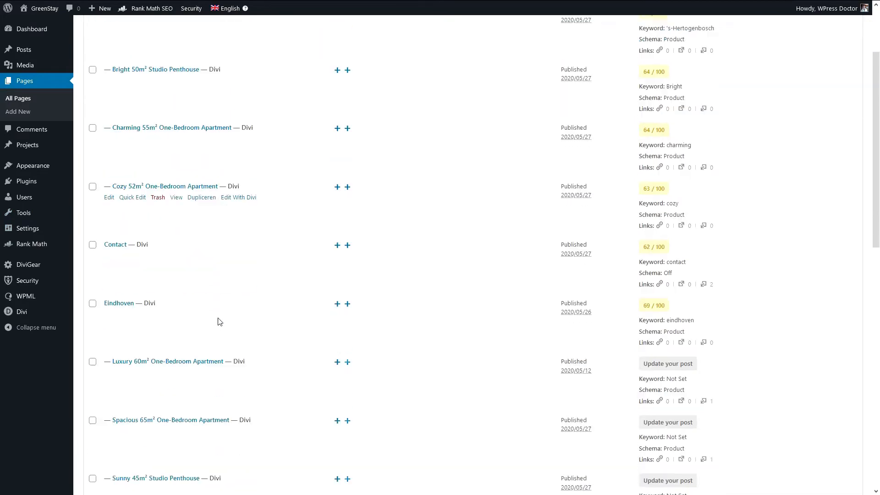
scroll(218, 320, "down", 7)
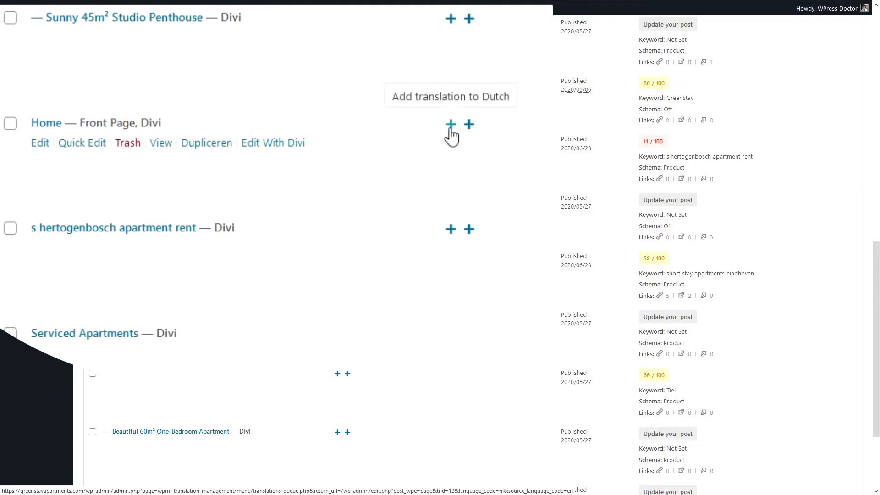
left_click(451, 135)
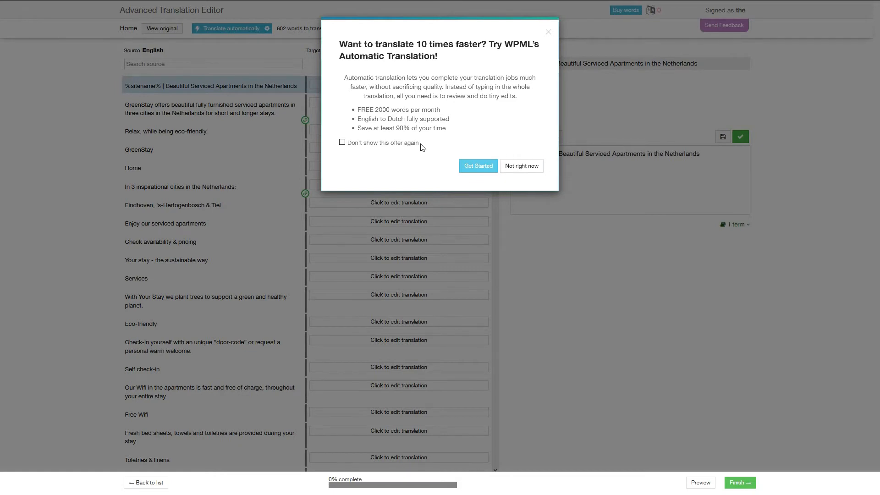
left_click(341, 143)
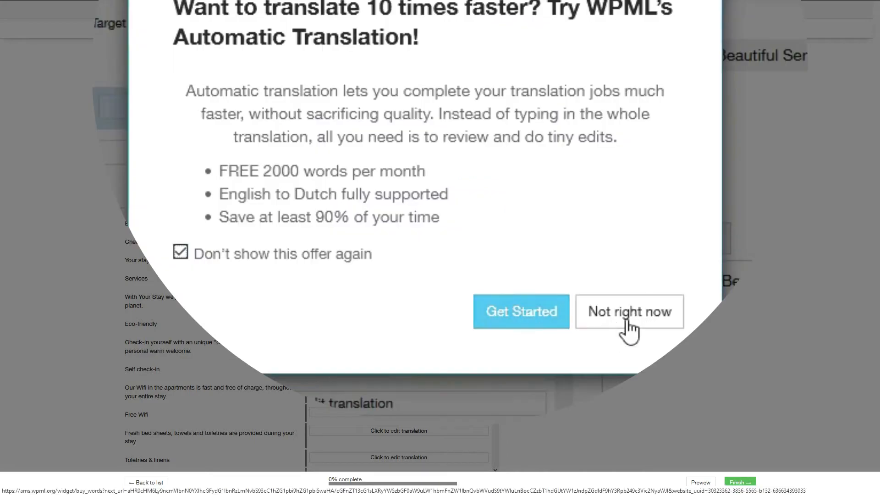
Translate the title, description and "Relax, while being eco-friendly." segments into Dutch, starting with "%sitename% | Prachtige Serviced Apartments in Nederland", and complete each
left_click(628, 317)
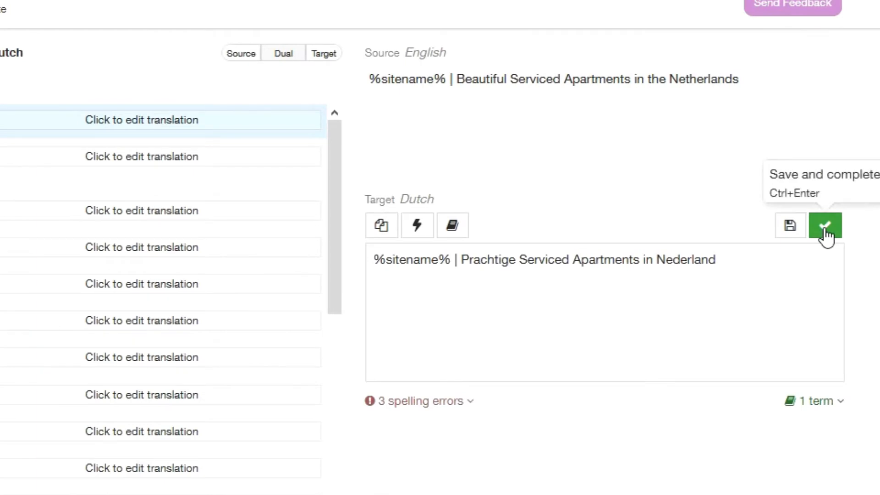
left_click(826, 226)
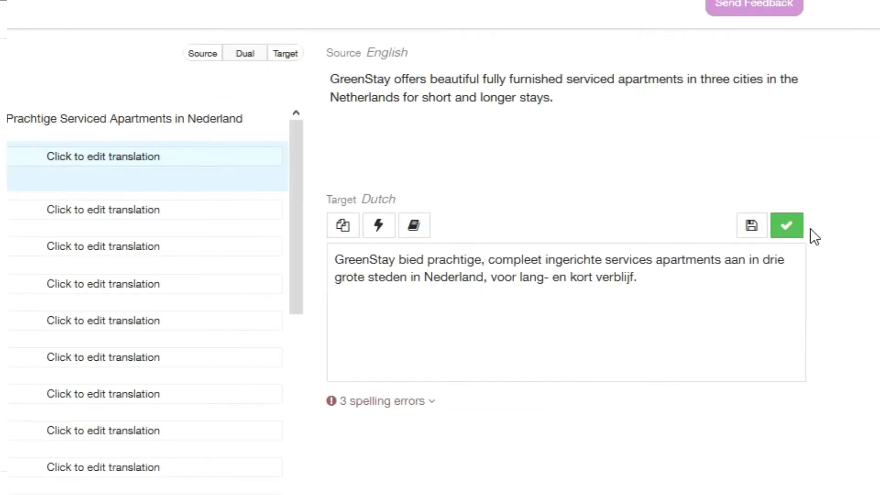
left_click(797, 236)
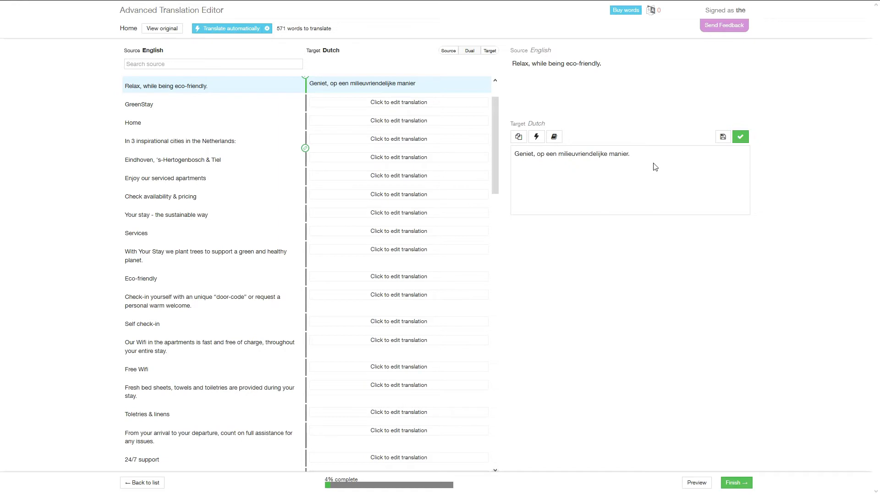
left_click(740, 137)
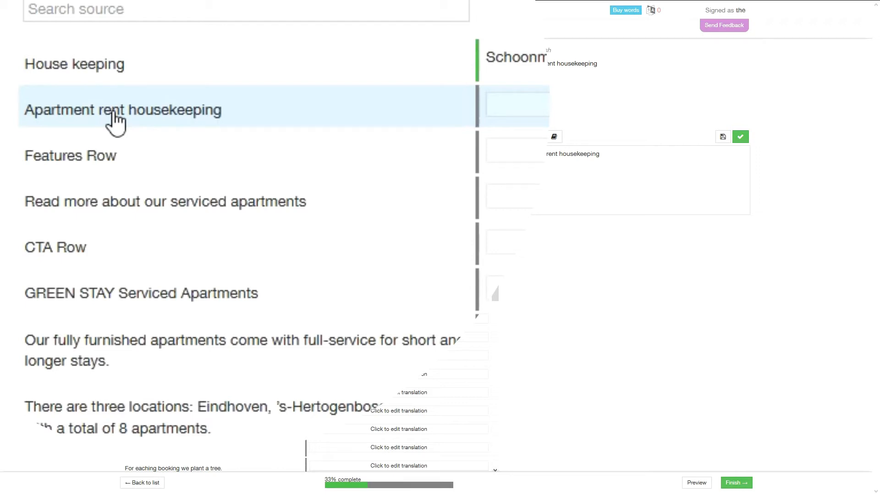
Review the remaining untranslated segments, complete "Apartment rent housekeeping" with its English text kept, and check the translation progress
scroll(192, 210, "down", 9)
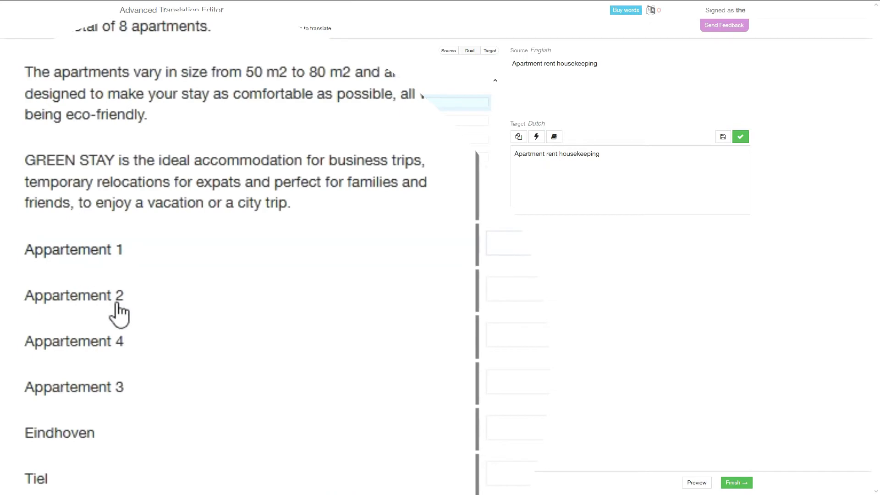
scroll(153, 320, "up", 9)
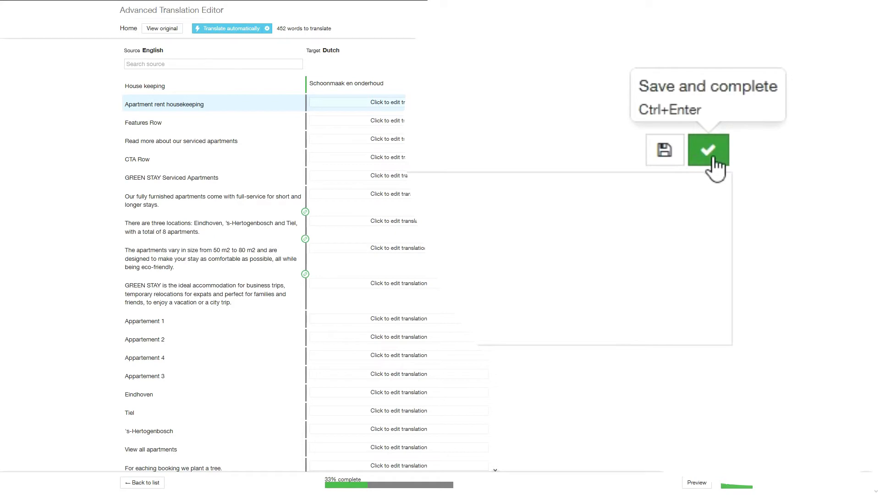
left_click(713, 165)
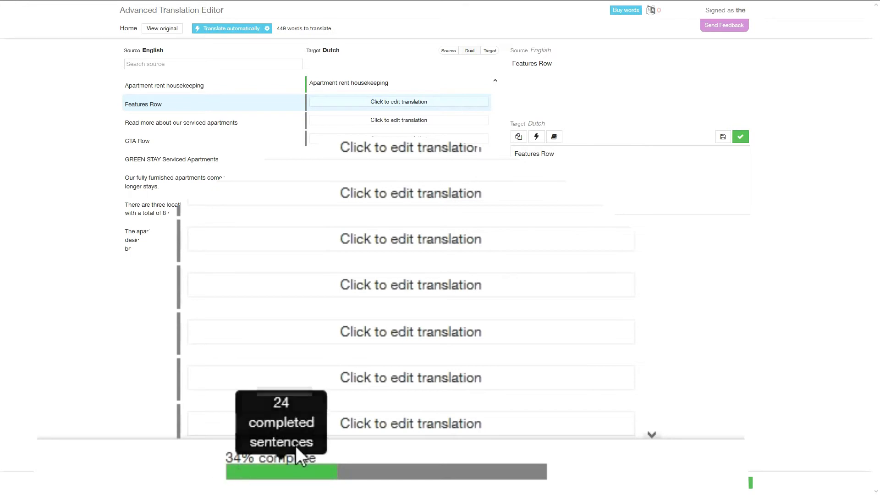
mouse_move(411, 476)
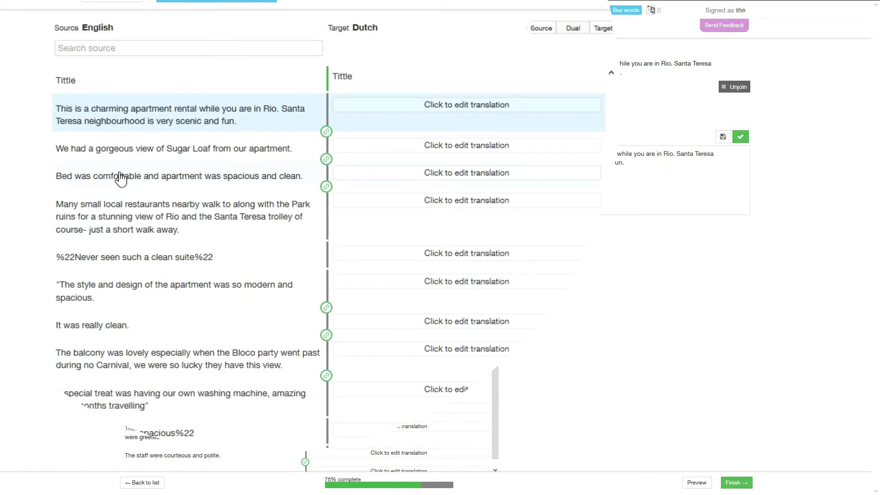
Join the four sentences of the Rio testimonial into one segment and translate it, starting with "Een fantastisch appartement in Rio."
left_click(328, 159)
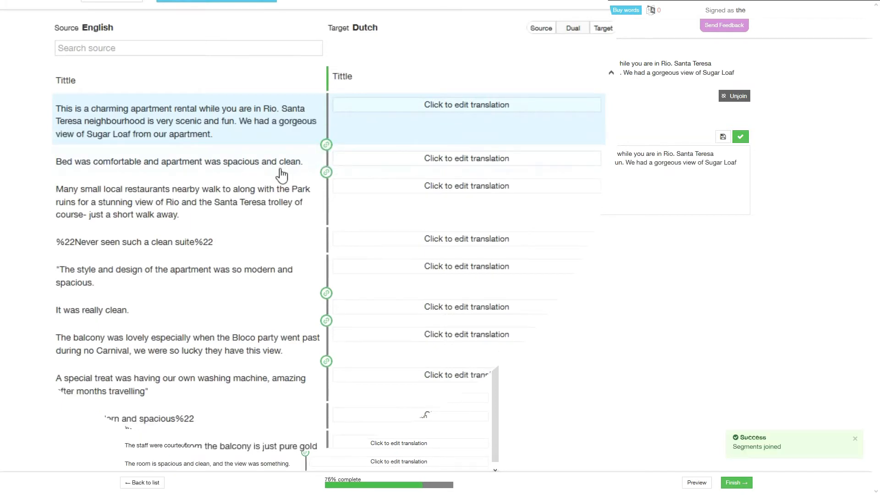
left_click(326, 147)
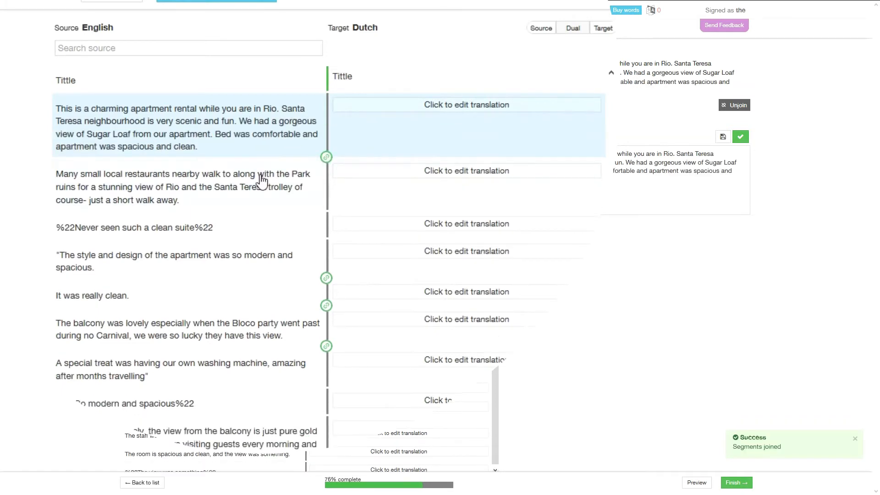
left_click(329, 159)
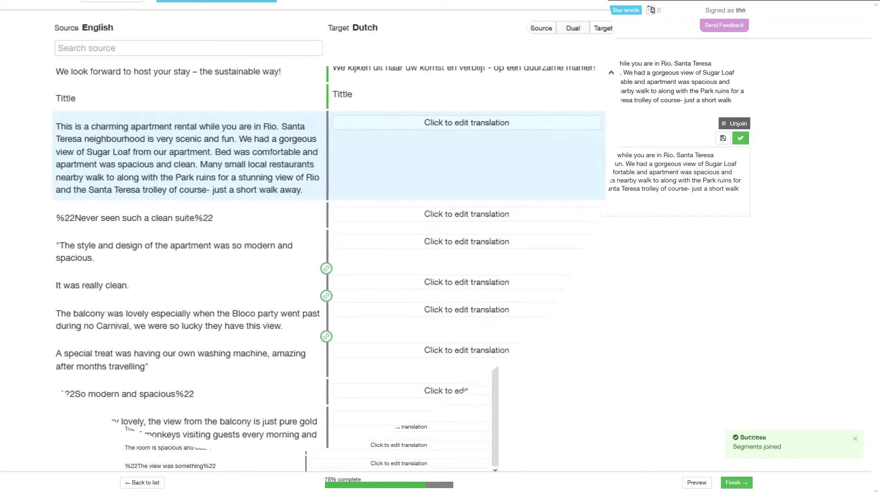
left_click_drag(532, 197, 515, 155)
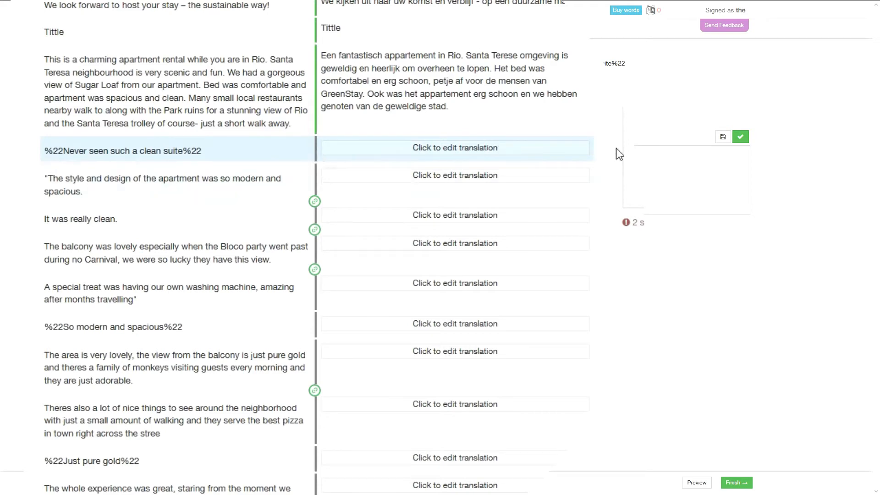
Translate the testimonial headings as "Geweldig schoon apartement" and "Het uitzicht was prachtig", keep their %22 codes, and complete the segments
left_click_drag(480, 189, 611, 191)
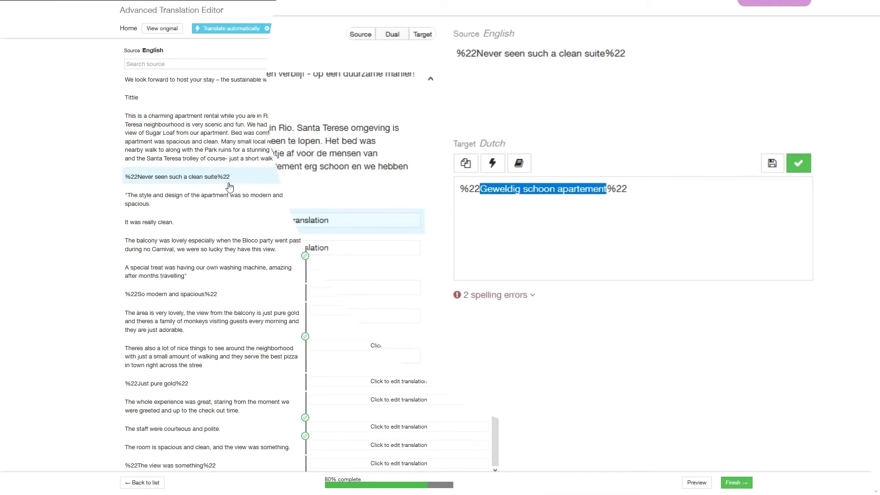
left_click(796, 166)
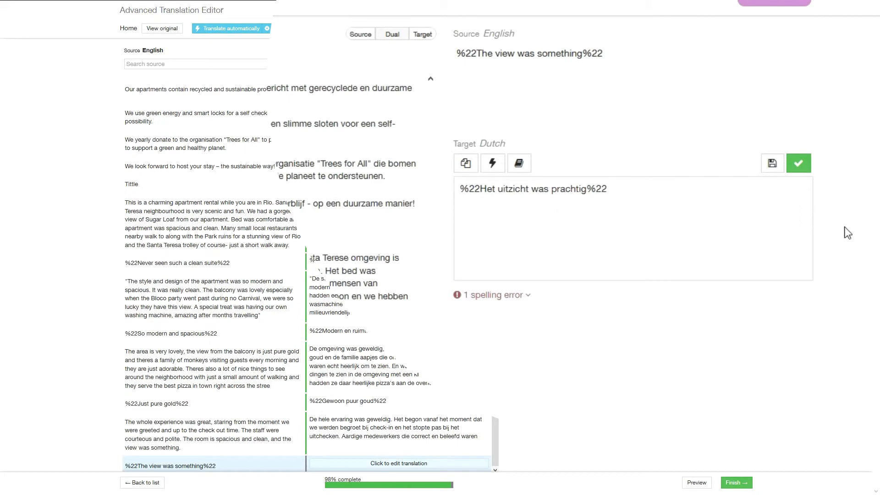
left_click(799, 165)
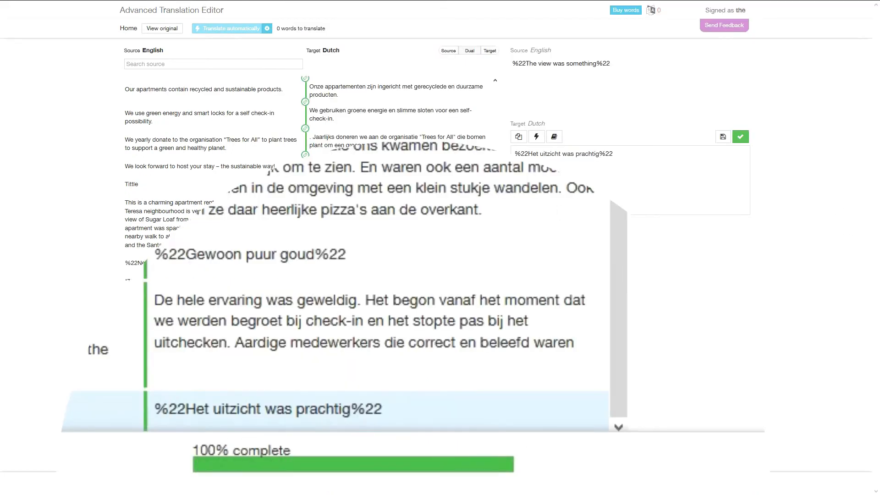
Finish the Home page's Dutch translation and declare the translation job complete
left_click(671, 458)
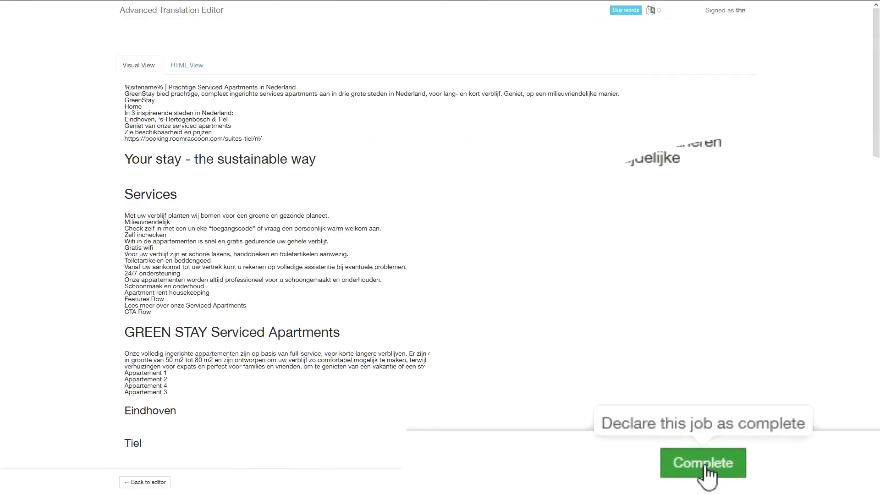
left_click(706, 470)
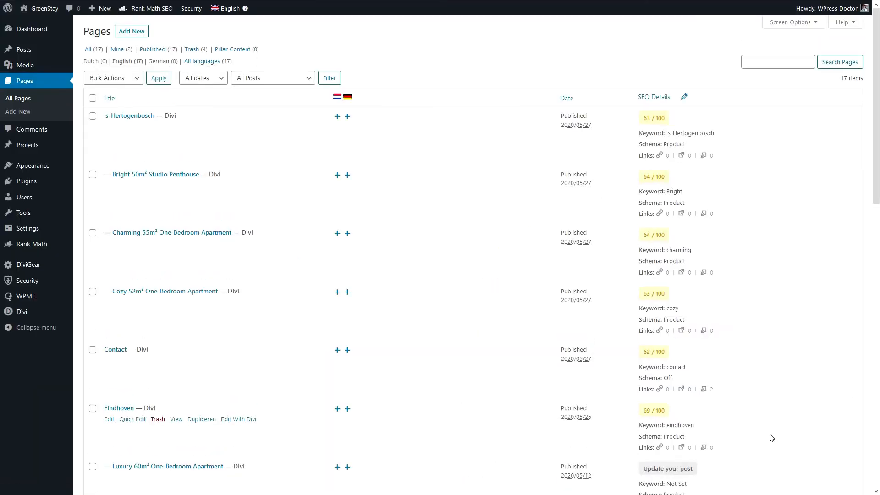
View the Home page from the page list in a new private window and switch it to Dutch
scroll(548, 249, "down", 6)
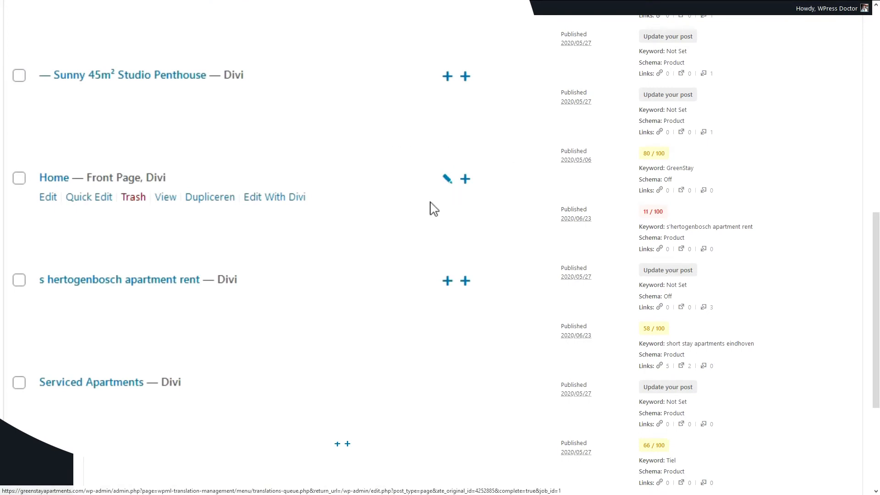
right_click(167, 198)
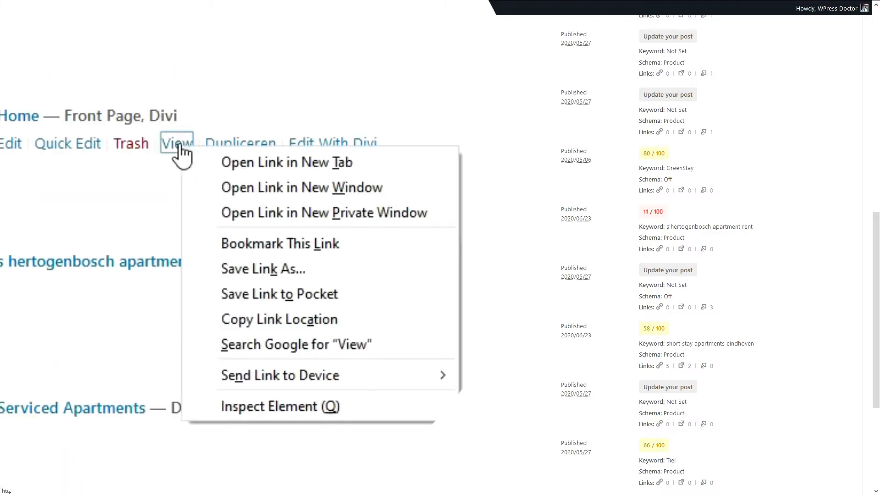
left_click(229, 214)
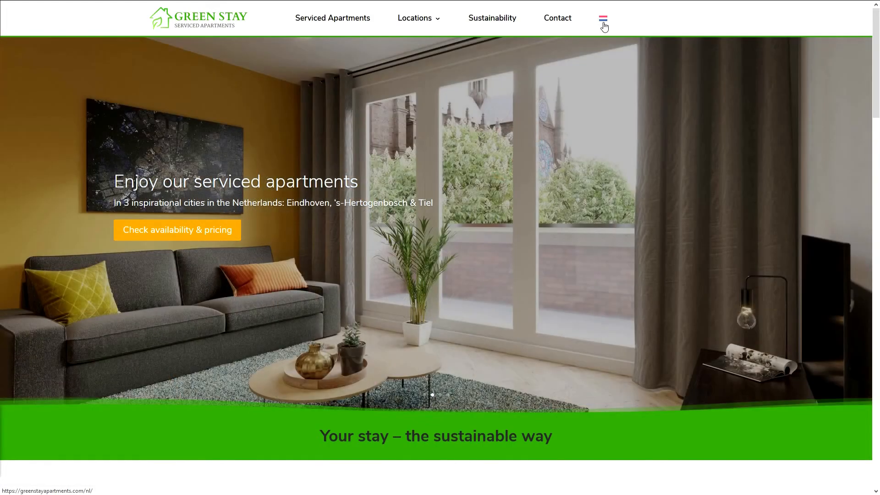
left_click(604, 28)
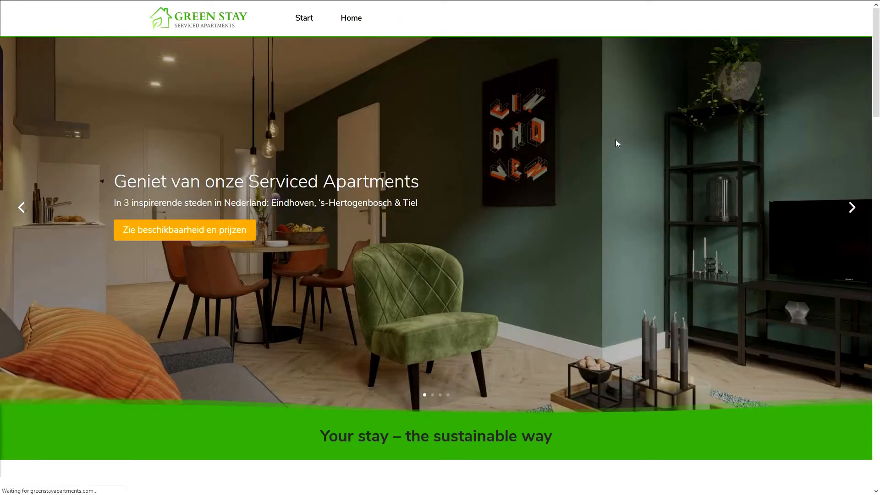
Examine the Dutch home page's menu, services, testimonials and footer for translated and untranslated text
scroll(878, 96, "down", 4)
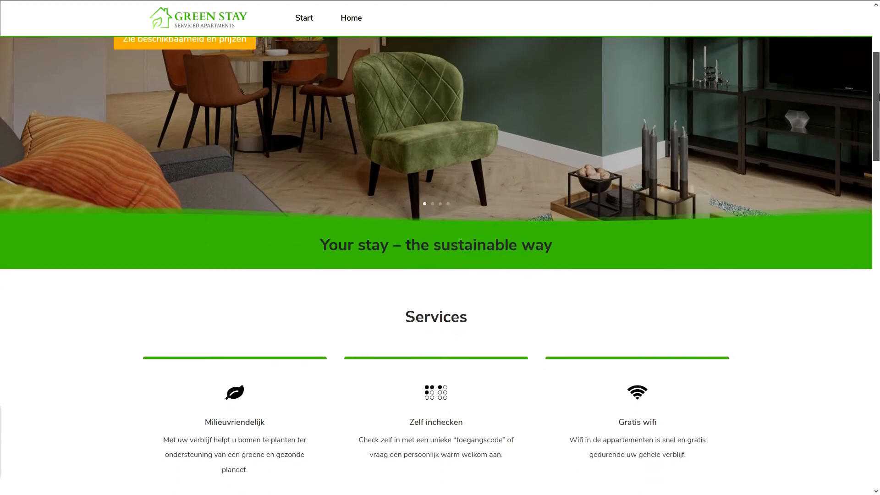
left_click_drag(878, 96, 856, 53)
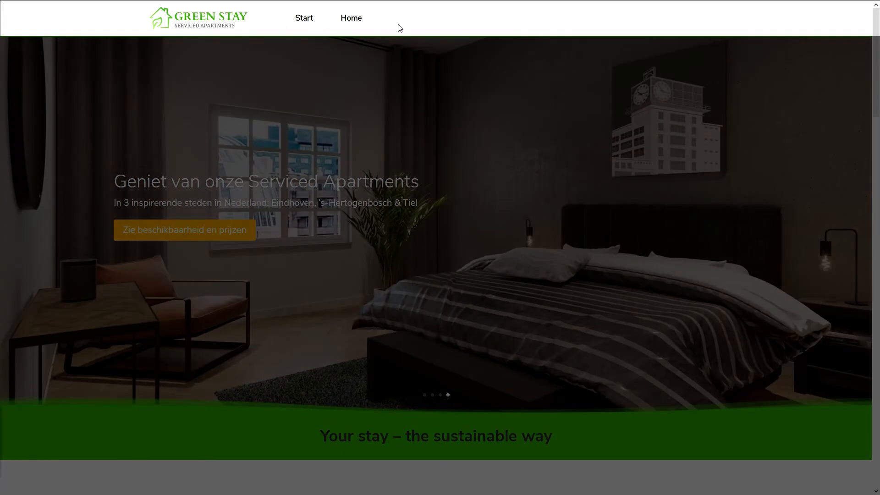
left_click_drag(879, 81, 879, 467)
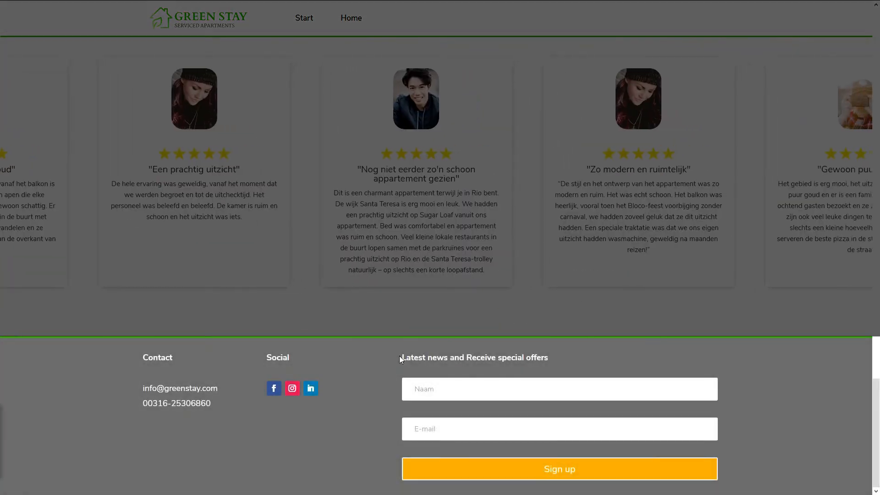
left_click_drag(400, 357, 517, 357)
left_click(722, 339)
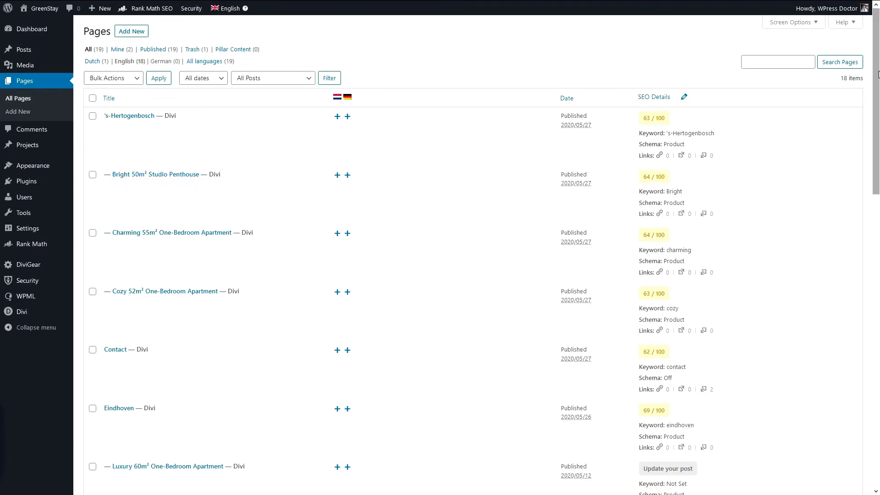
Start the Home page's German translation, translate all its text automatically, and finish and complete the job
scroll(878, 88, "down", 2)
scroll(879, 88, "down", 10)
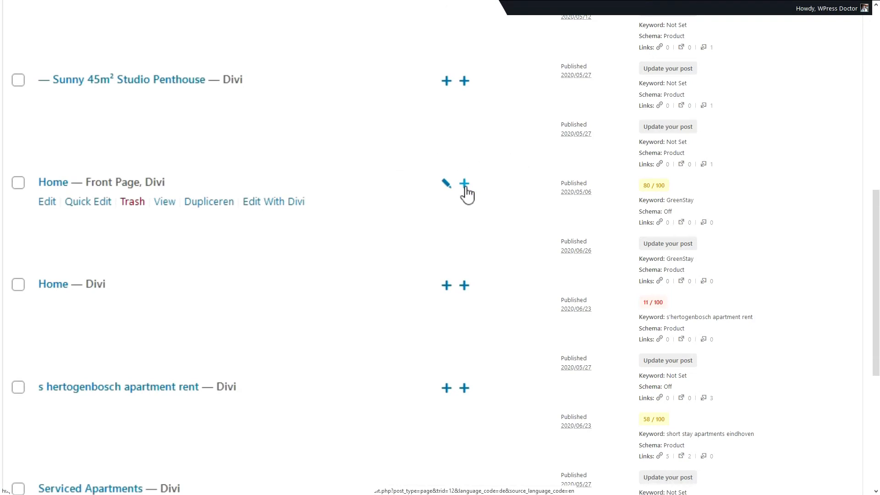
left_click(464, 184)
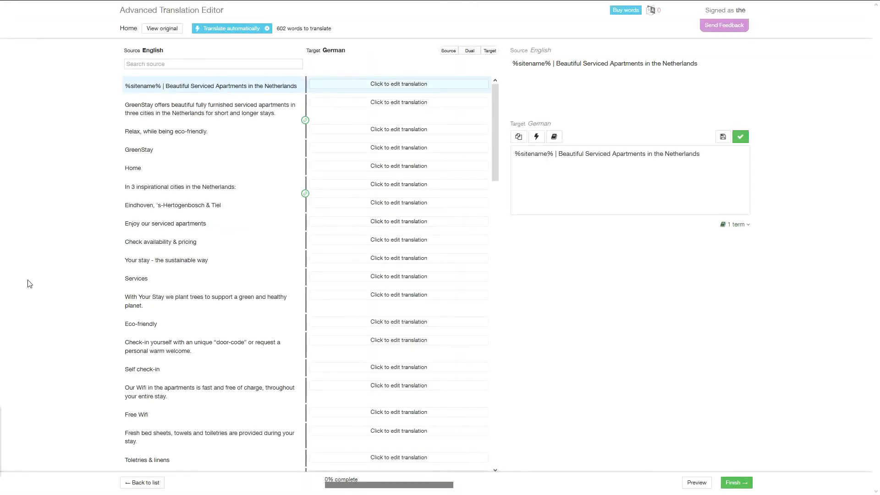
left_click_drag(336, 64, 393, 69)
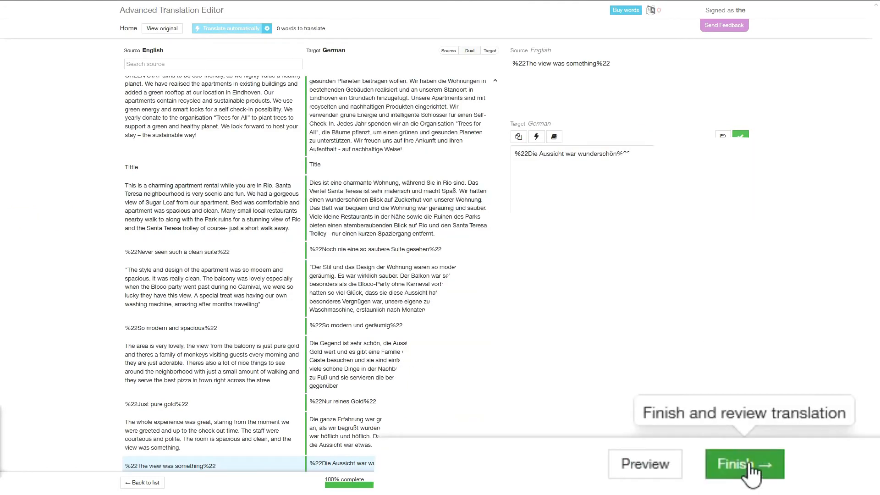
left_click(736, 483)
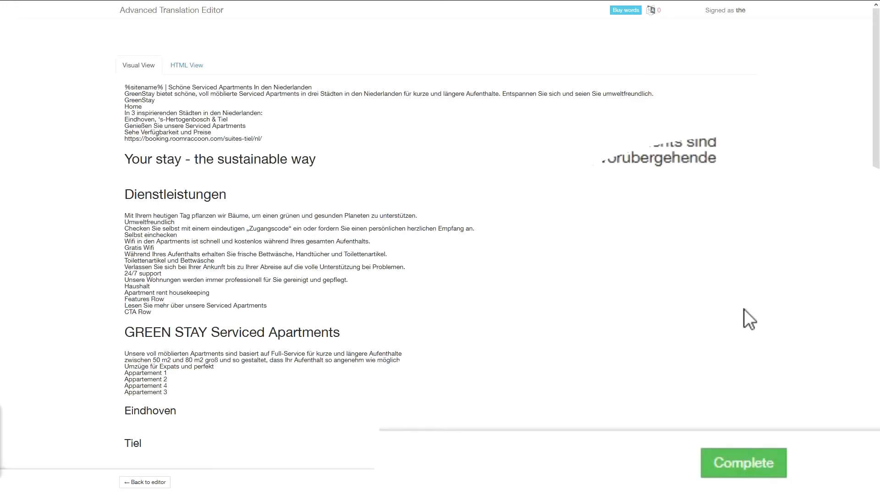
left_click(717, 458)
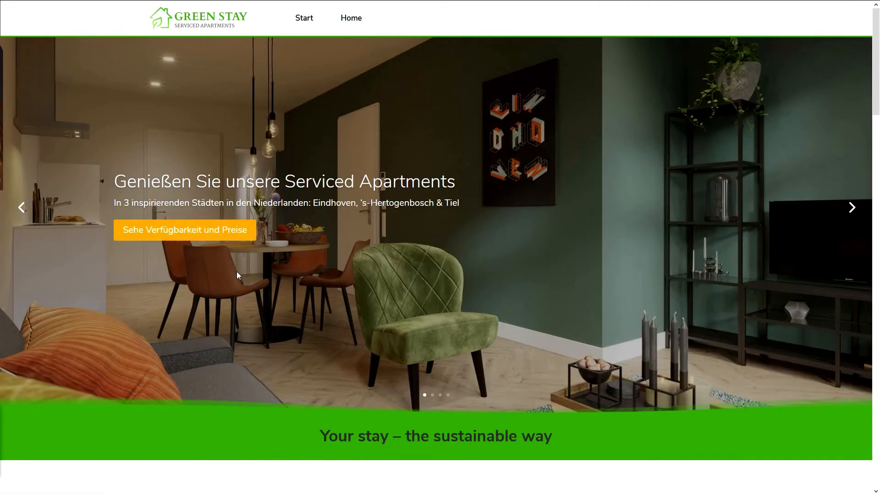
Examine the German home page's banner, services, menu, testimonials and footer for translated and untranslated text
scroll(285, 268, "down", 10)
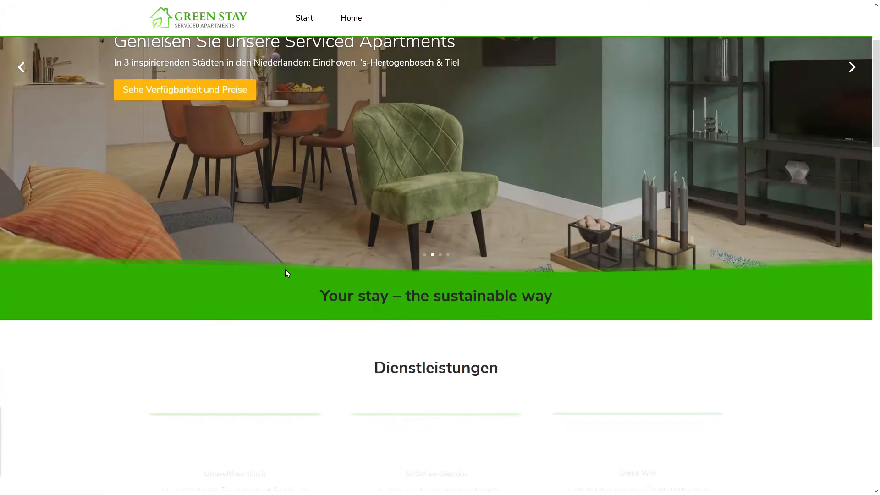
scroll(283, 275, "down", 5)
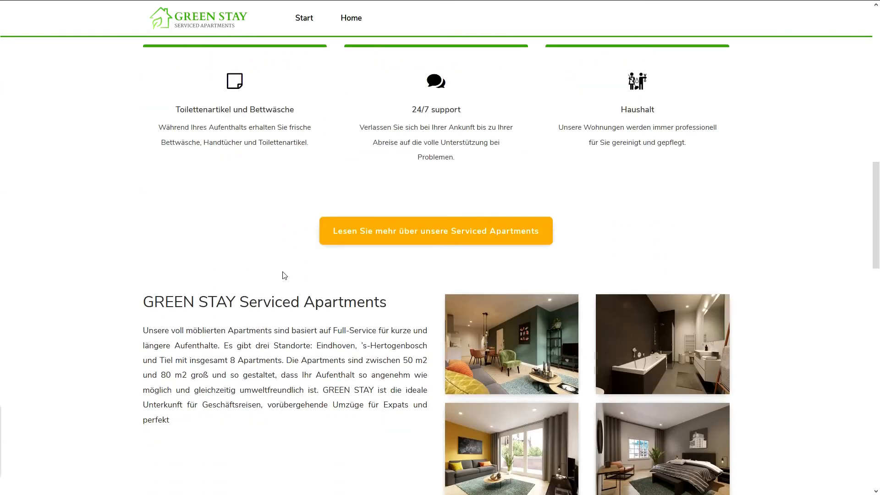
scroll(284, 275, "up", 15)
scroll(314, 310, "up", 2)
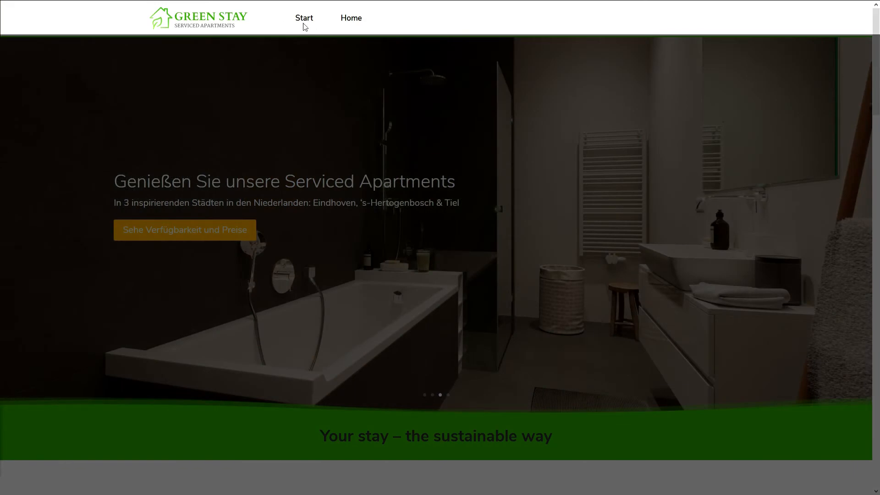
scroll(489, 391, "down", 20)
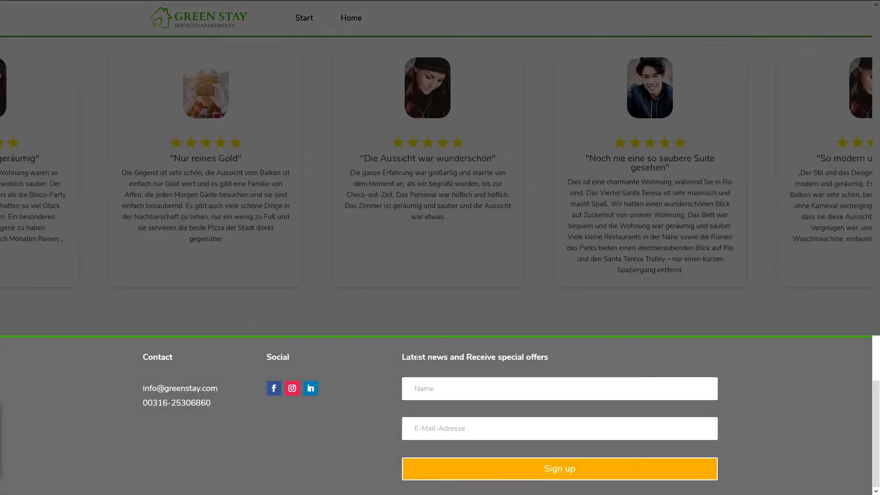
triple_click(416, 358)
left_click(647, 352)
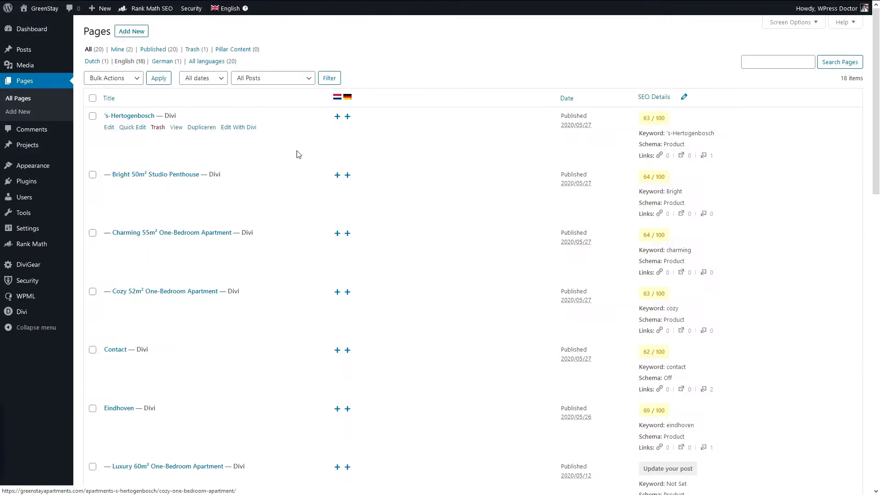
Create a Dutch translation of the site's Mainmenu navigation menu and name it "Hoofdmenu"
mouse_move(43, 165)
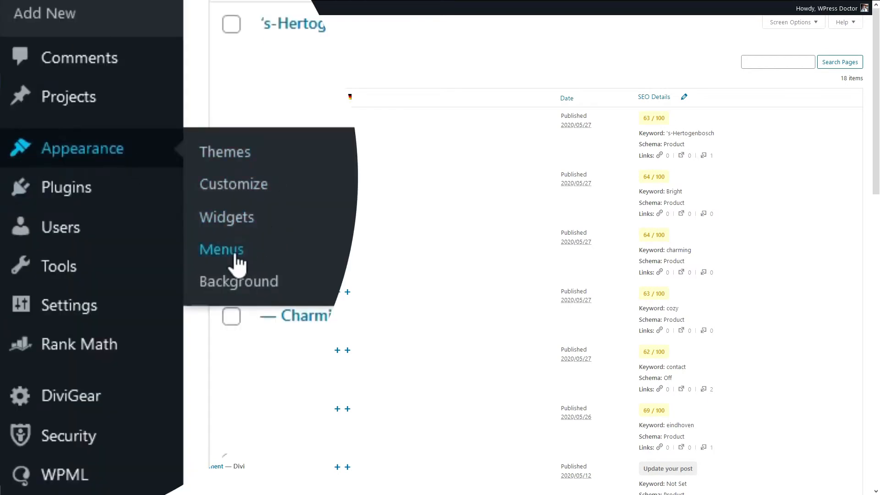
left_click(229, 251)
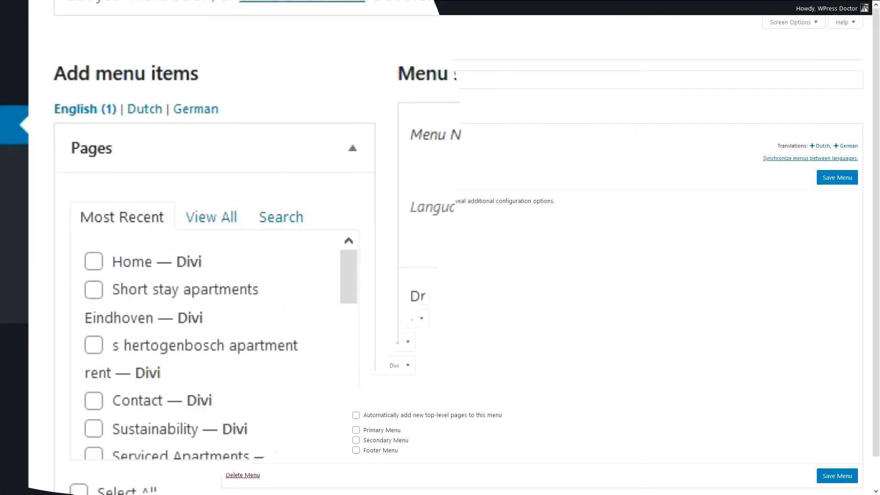
left_click_drag(59, 70, 204, 71)
left_click(111, 92)
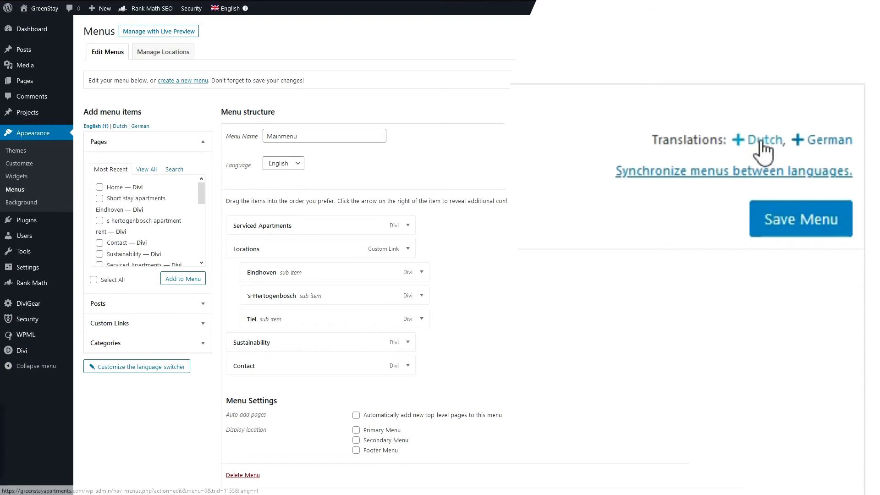
left_click(761, 144)
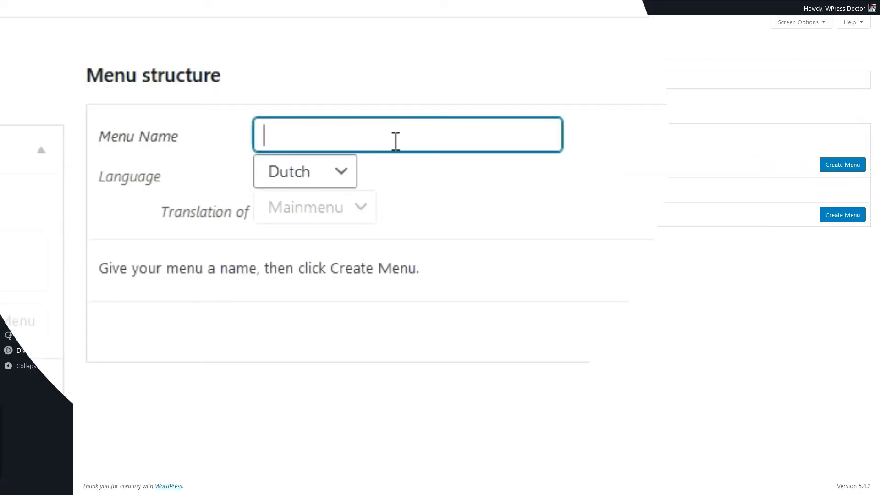
type("Hoofdmenu")
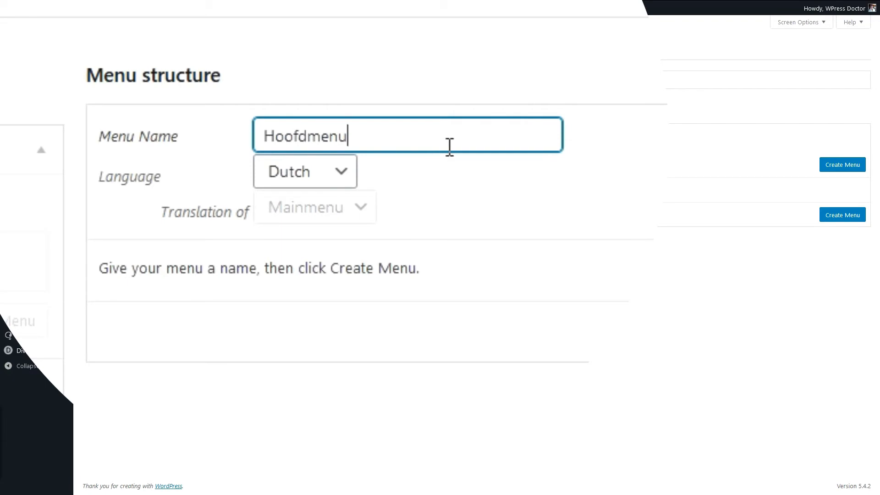
left_click(775, 183)
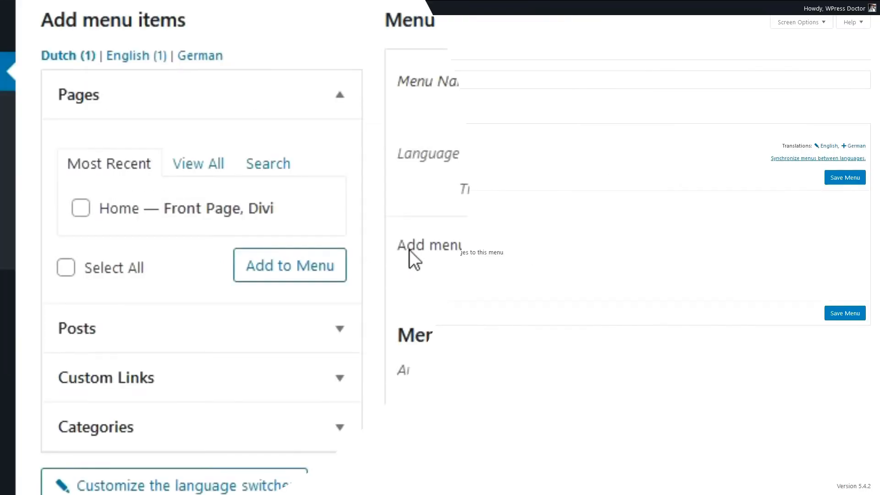
Add the Dutch Home page to the Hoofdmenu menu and save the menu
left_click(80, 209)
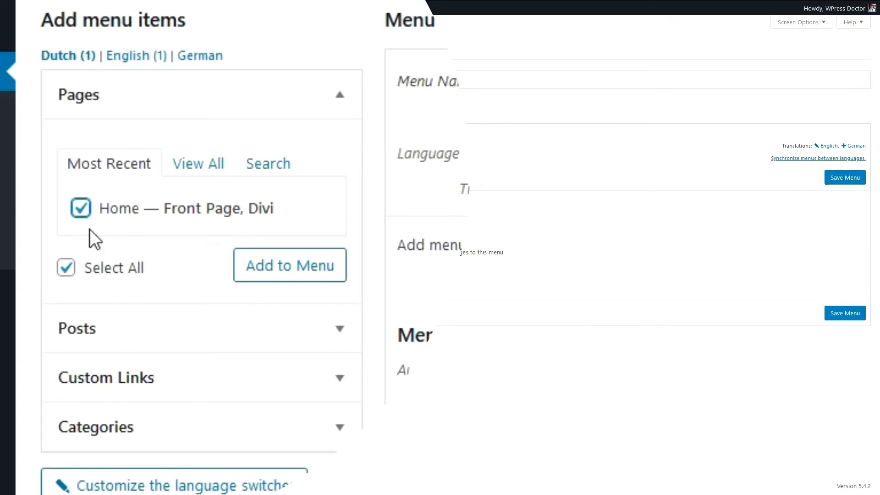
left_click(257, 262)
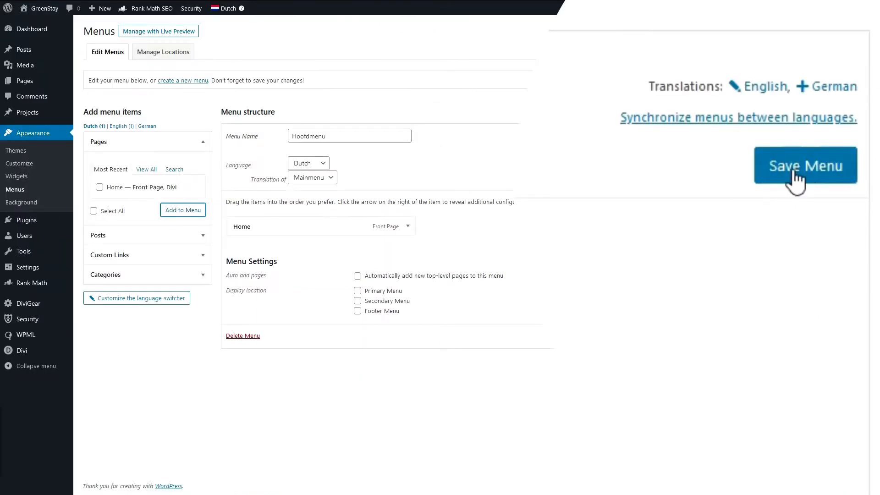
left_click(793, 171)
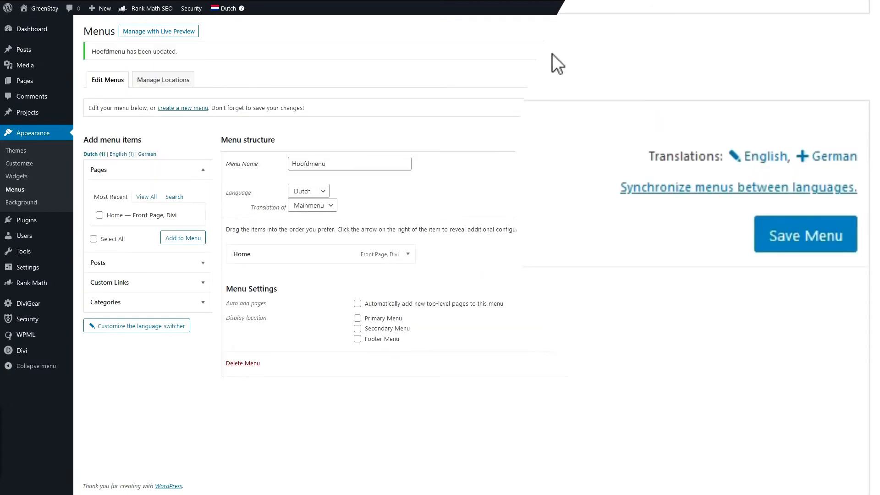
Create the German translation of Mainmenu and name it "Hauptmenü"
left_click(837, 157)
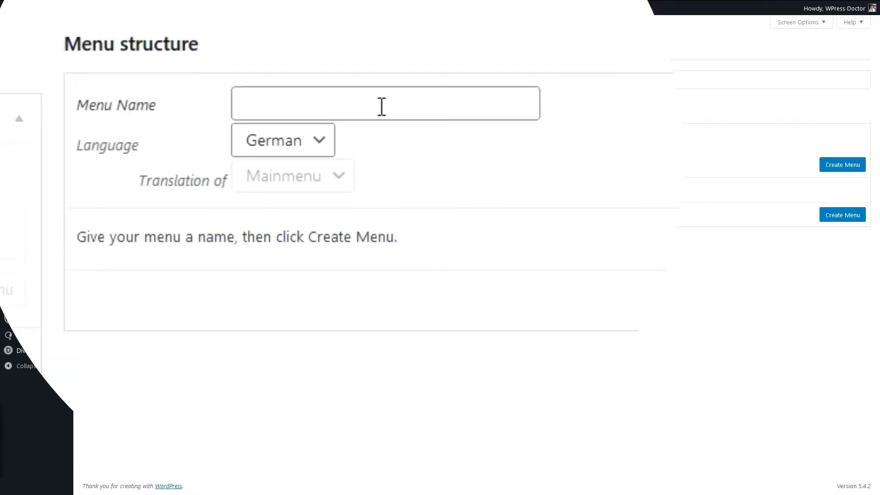
left_click(384, 107)
type("Hauptmenü")
key("Tab")
left_click(842, 165)
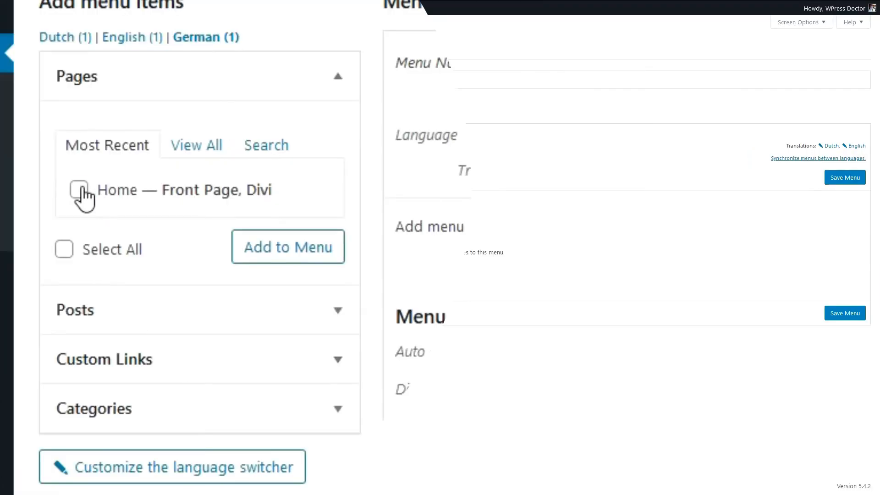
Add the German Home page to the Hauptmenü menu and save the menu
left_click(81, 189)
left_click(311, 257)
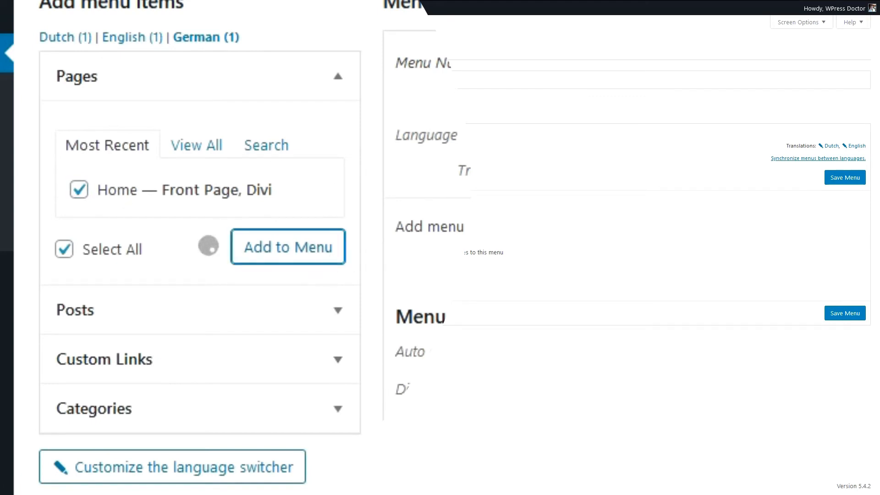
left_click(845, 177)
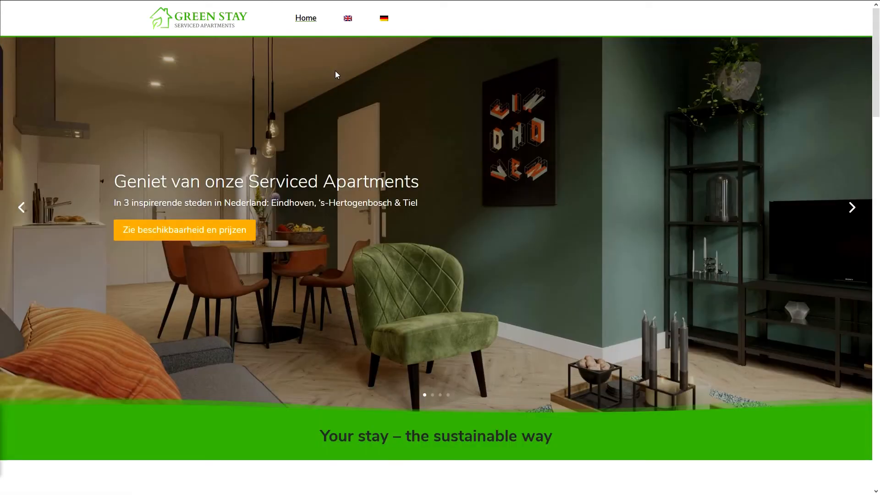
Switch the site's front end to English and examine the Serviced Apartments page from its banner to its footer
left_click(348, 19)
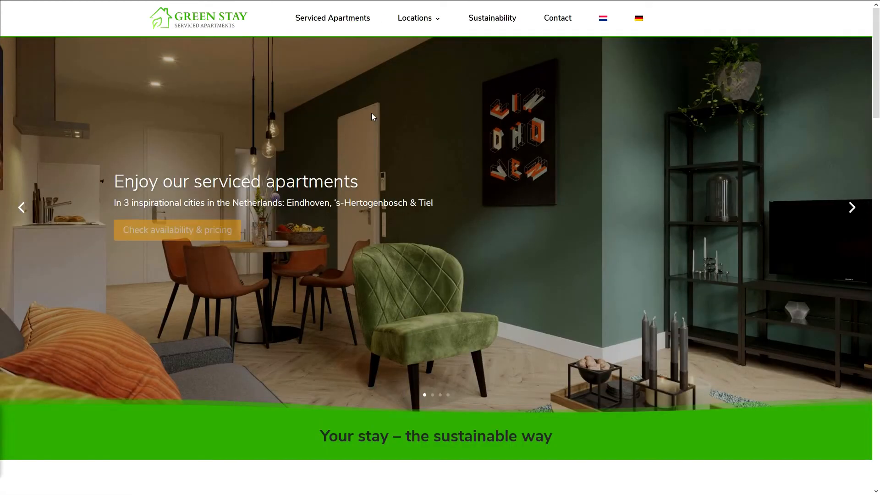
left_click(322, 23)
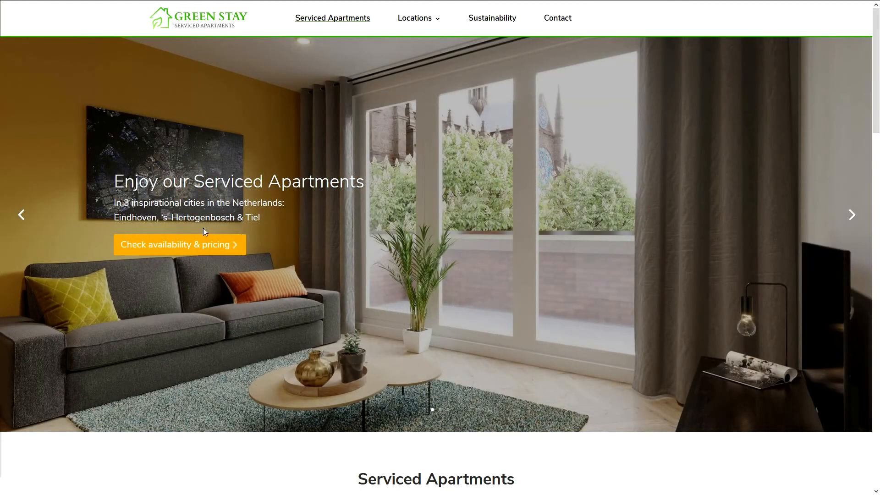
left_click(233, 241)
left_click_drag(215, 359, 692, 415)
left_click(755, 407)
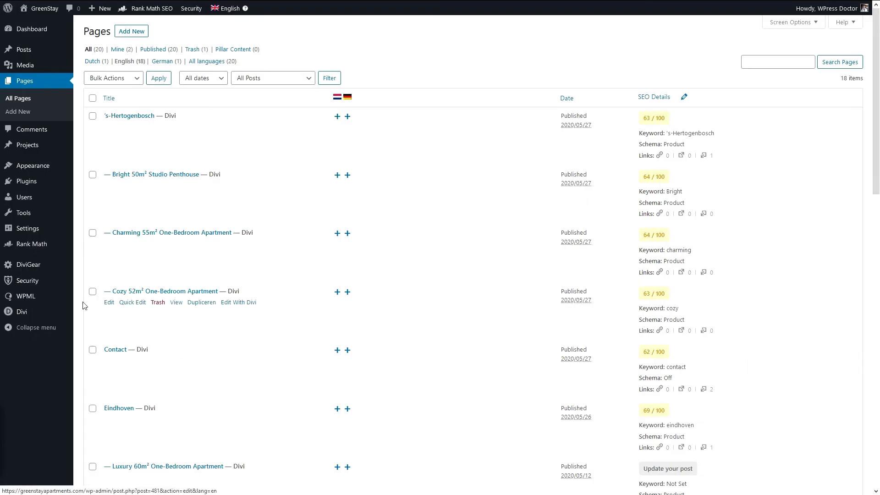
Edit the Global Footer in the Divi Theme Builder and save its section to the library as a global item named "Footer"
mouse_move(47, 304)
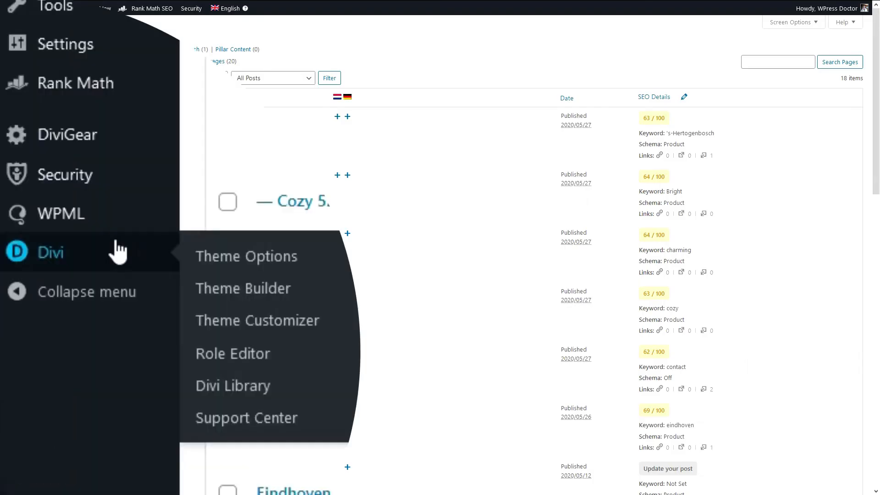
left_click(241, 297)
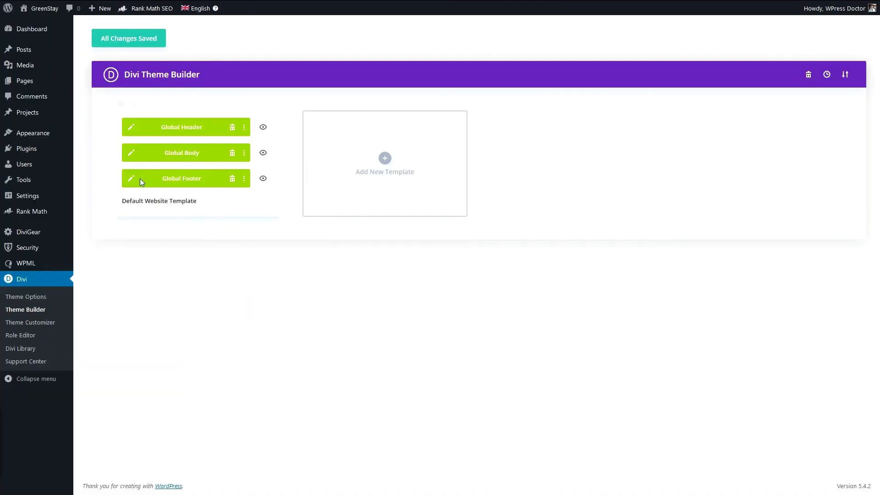
left_click(132, 183)
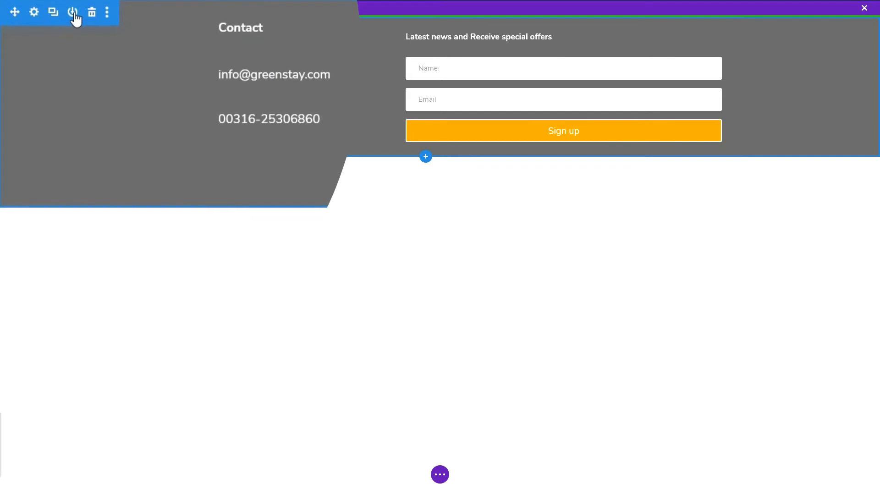
left_click(73, 13)
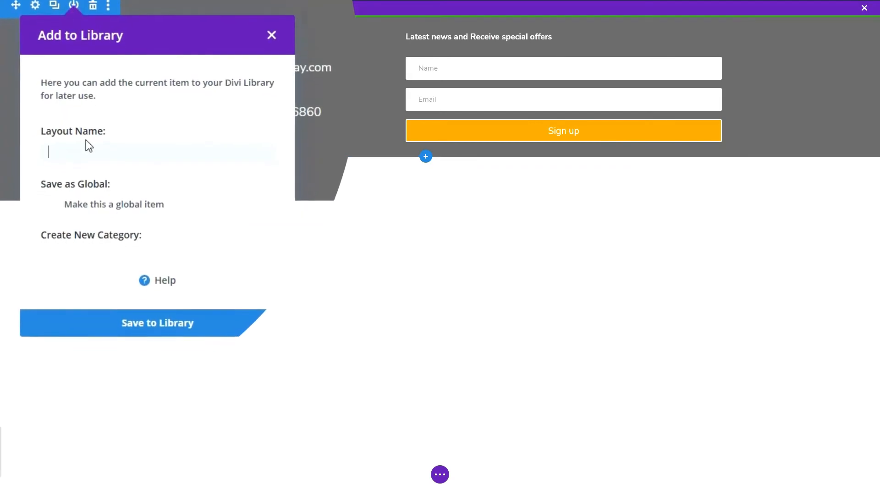
type("Footer")
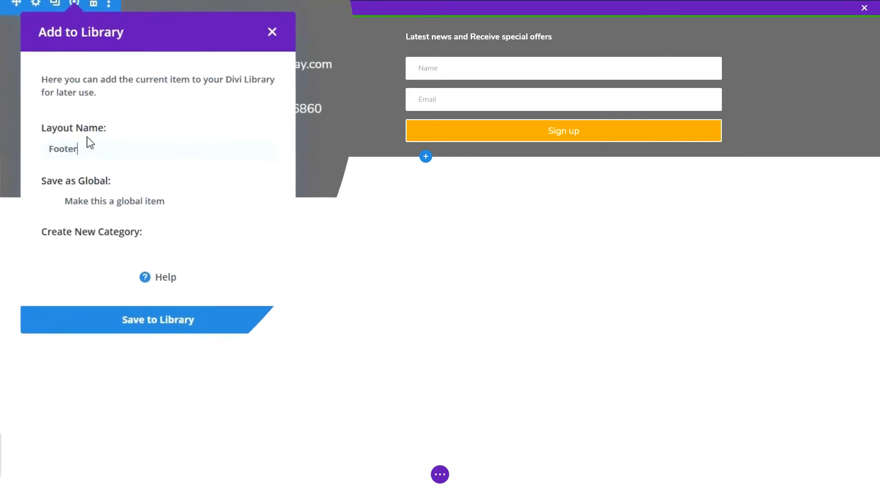
left_click(51, 202)
left_click(148, 336)
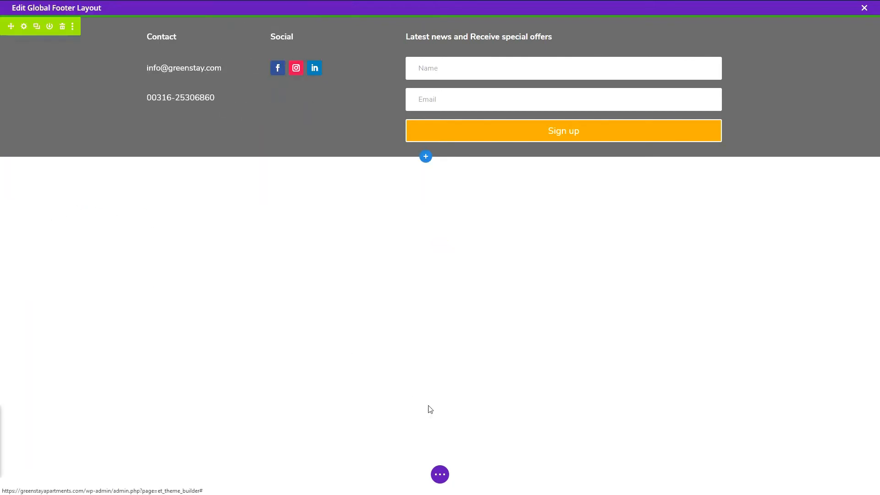
Save the global footer layout and close its editor
left_click(440, 475)
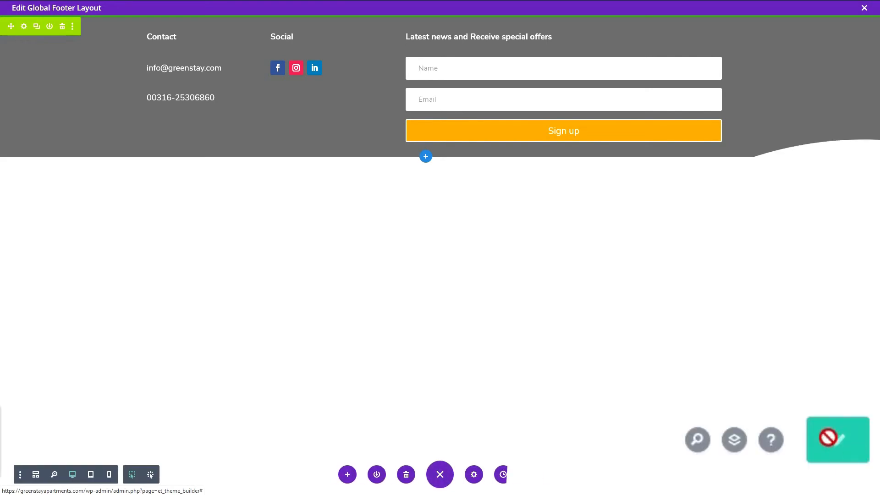
left_click(857, 438)
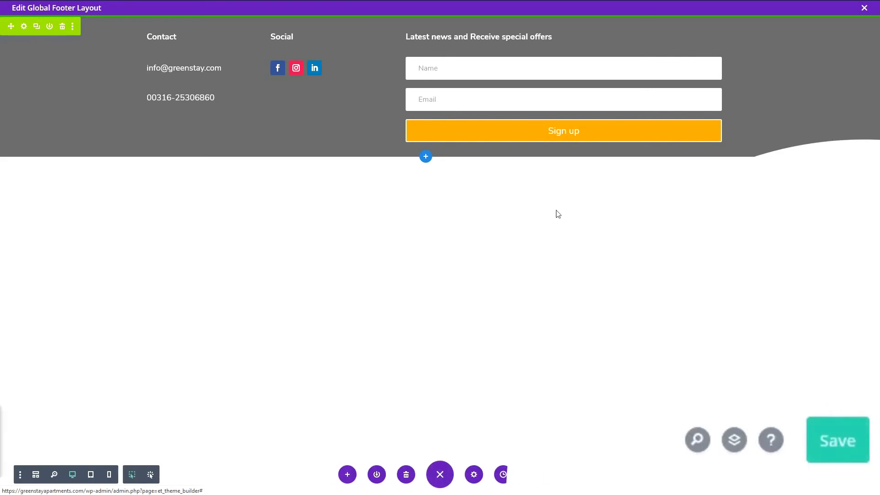
left_click(864, 8)
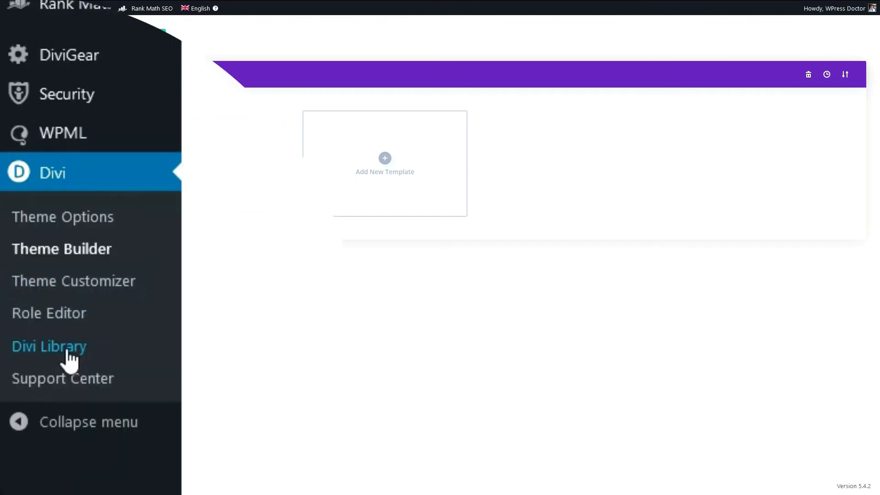
Open the Footer layout's Dutch translation from the Divi Library and declare the translation job complete
left_click(69, 360)
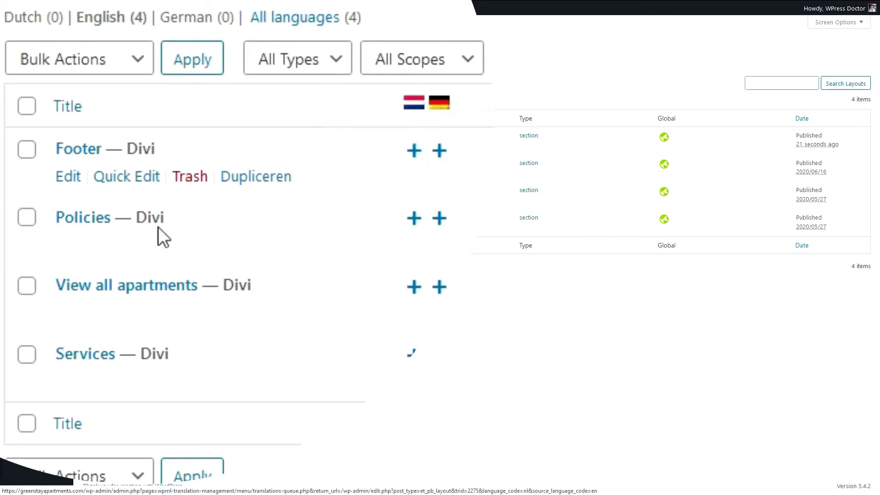
left_click(414, 150)
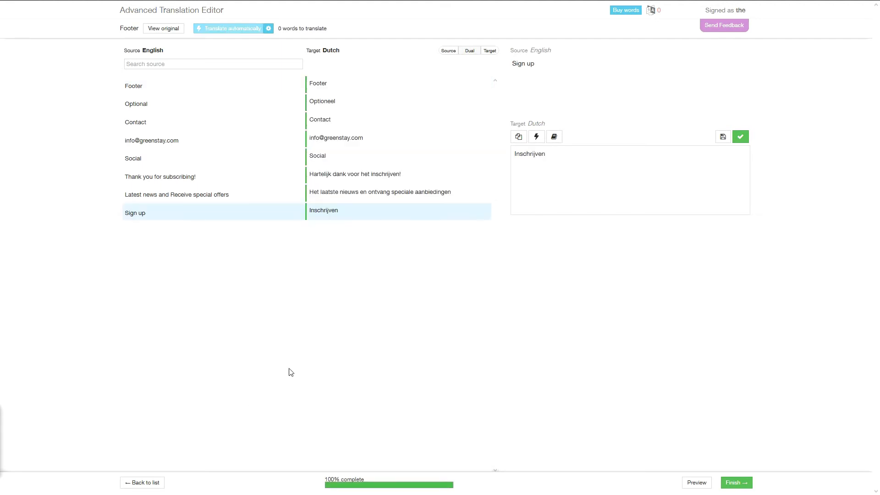
left_click(741, 463)
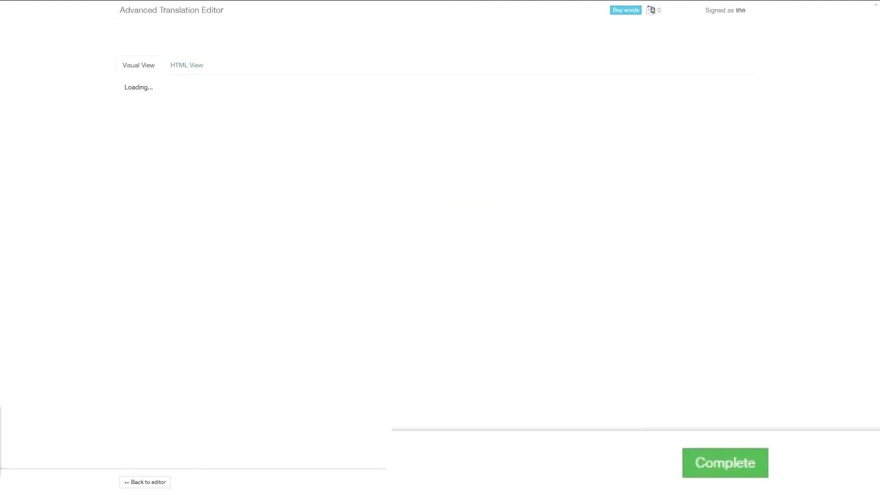
left_click(747, 467)
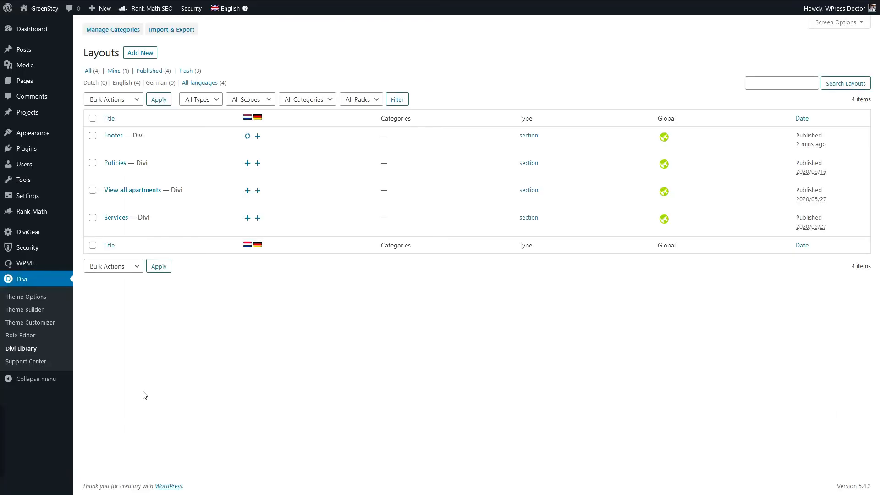
Open the German translation of the Footer library layout and declare that translation job complete
left_click(257, 137)
left_click(706, 470)
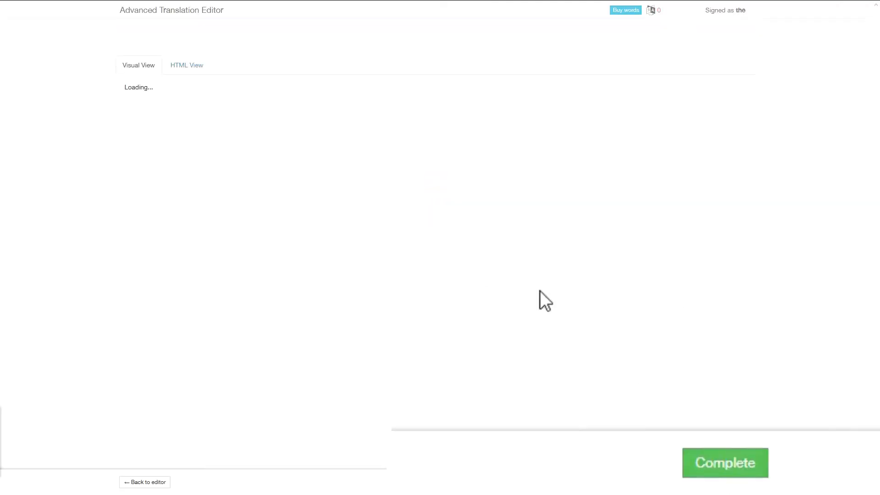
left_click(724, 452)
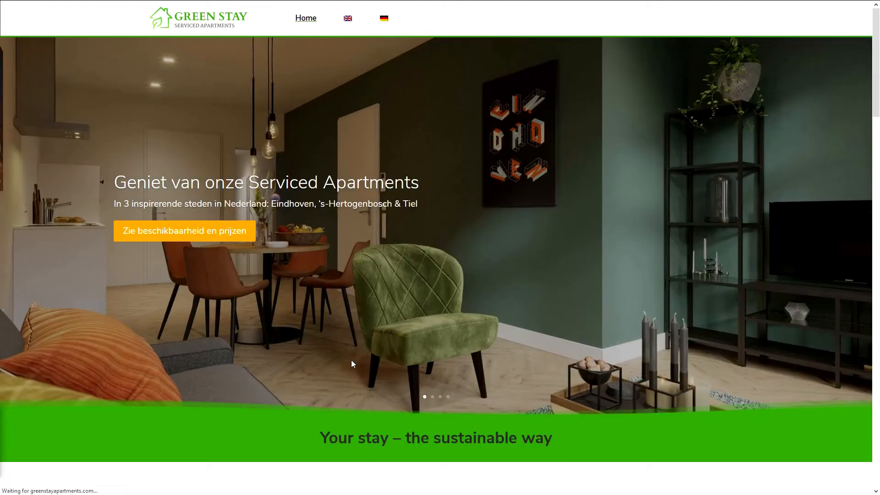
Examine the Dutch Home page on the front end down to its footer
scroll(351, 361, "down", 15)
scroll(363, 403, "down", 8)
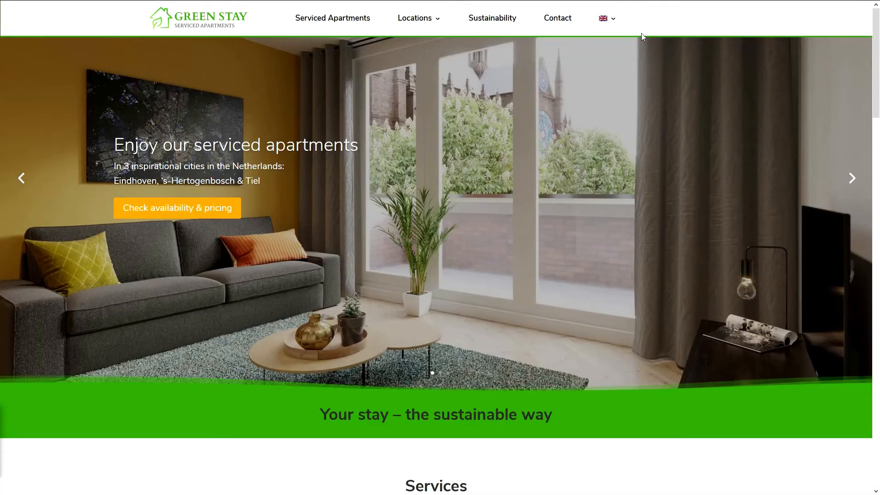
mouse_move(613, 23)
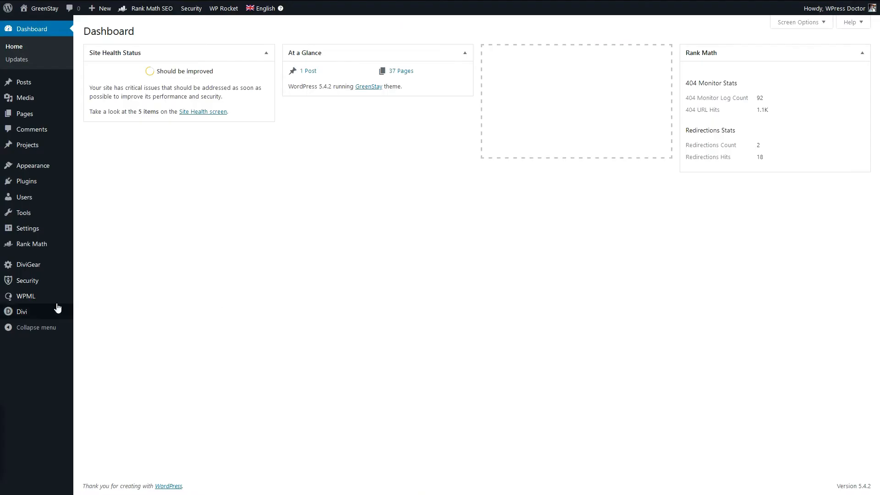
Paste CSS in WPML's language switcher options, setting the .wpml-ls-item sub-menu width to 60px and the .wpml-ls-flag left margin to -20px
mouse_move(57, 298)
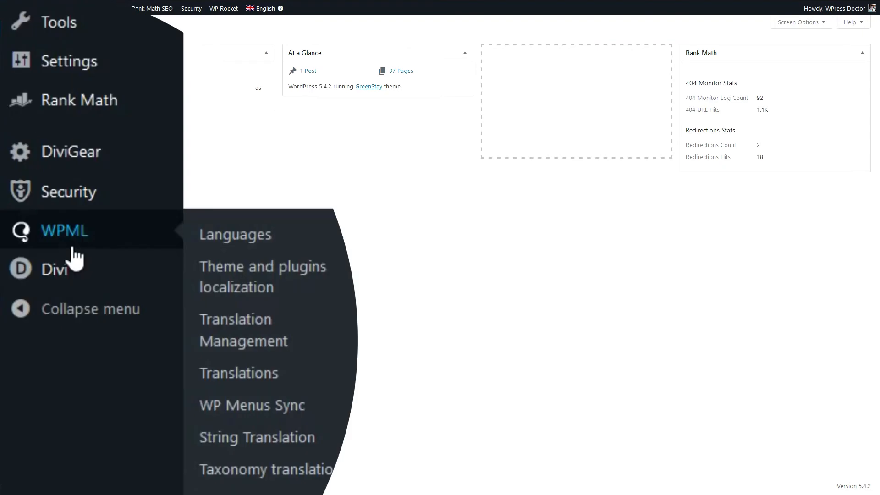
left_click(218, 250)
scroll(186, 338, "down", 5)
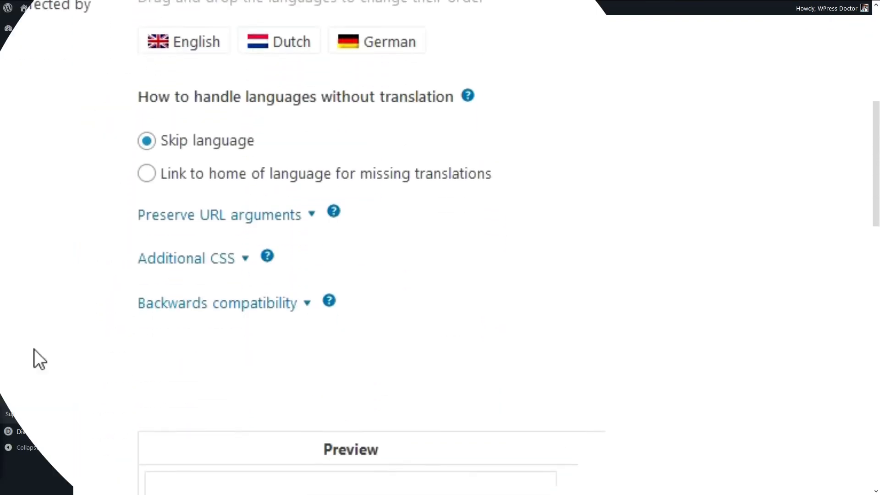
left_click(207, 259)
left_click(205, 304)
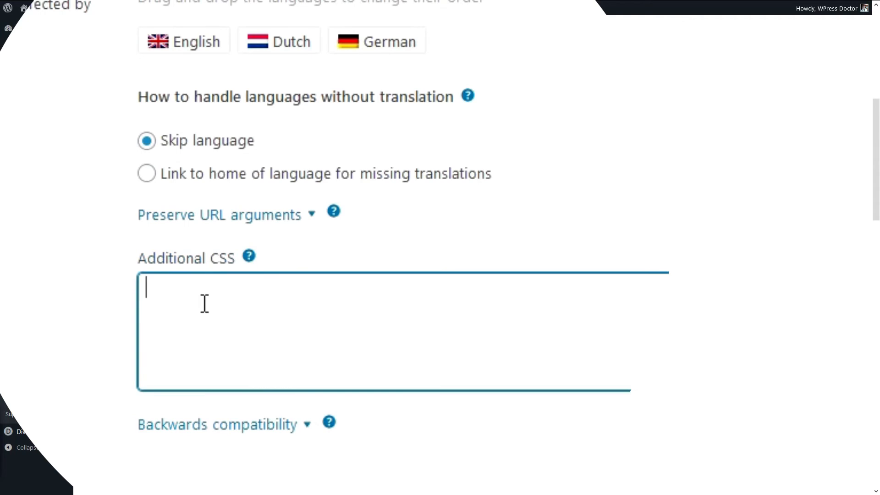
right_click(205, 304)
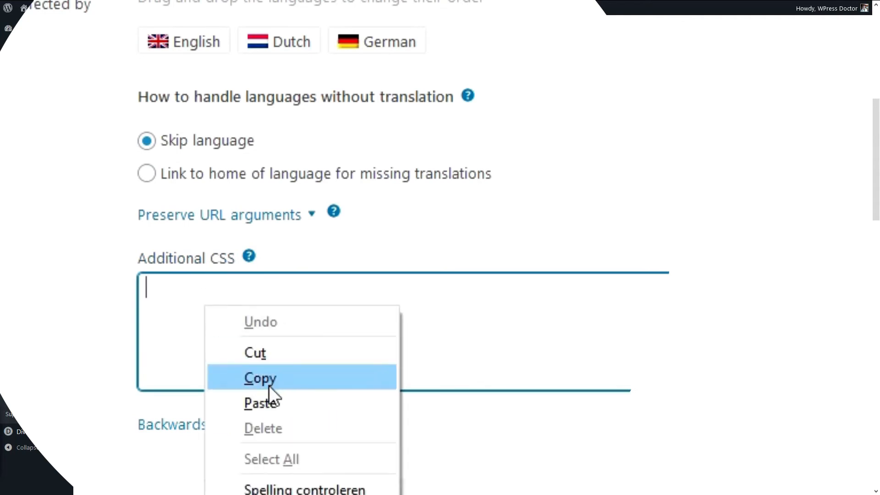
left_click(268, 402)
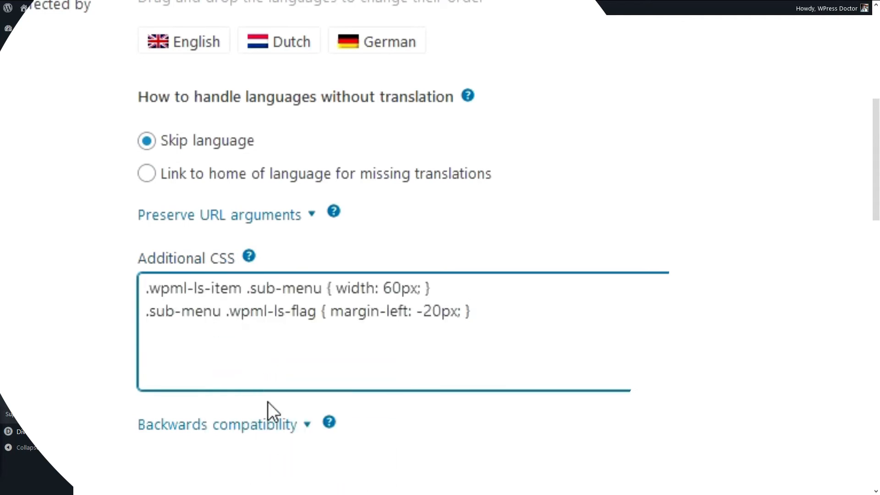
left_click(697, 184)
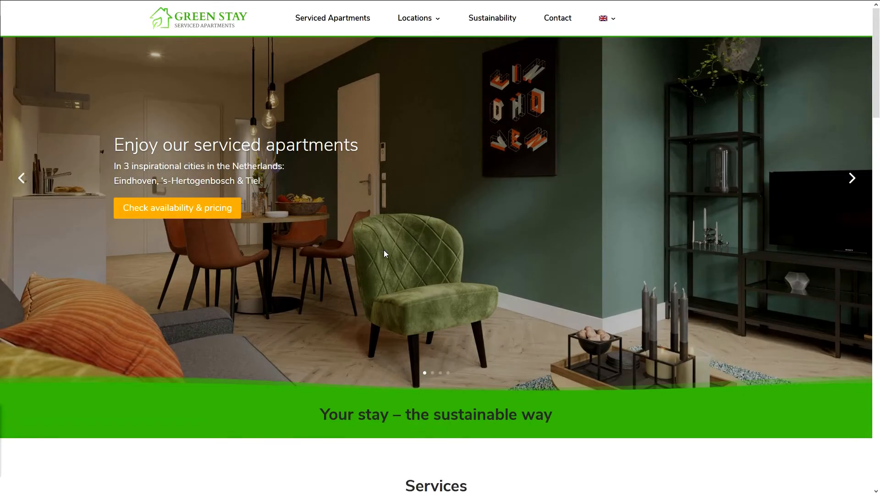
Reload the English home page and check the language switcher in its main menu
key("F5")
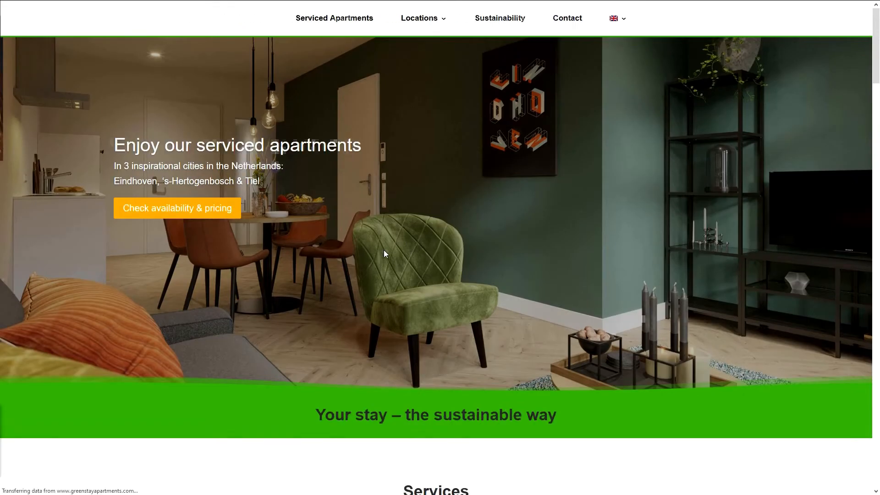
mouse_move(610, 25)
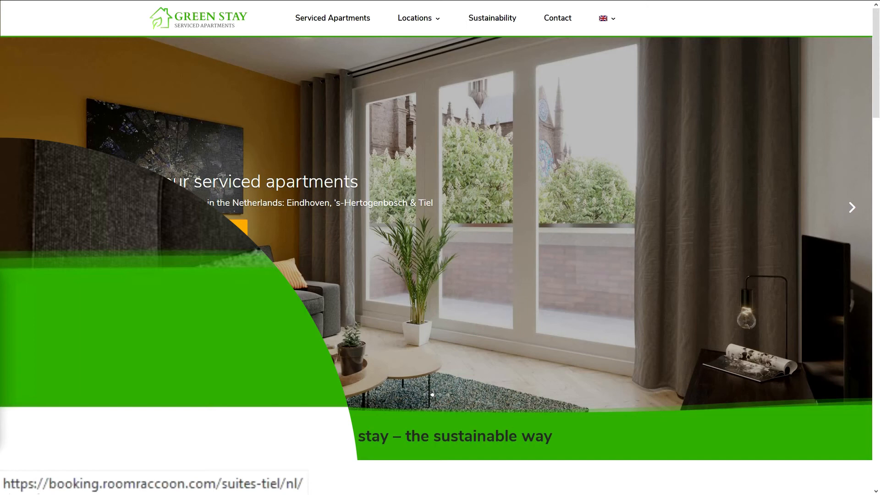
mouse_move(604, 18)
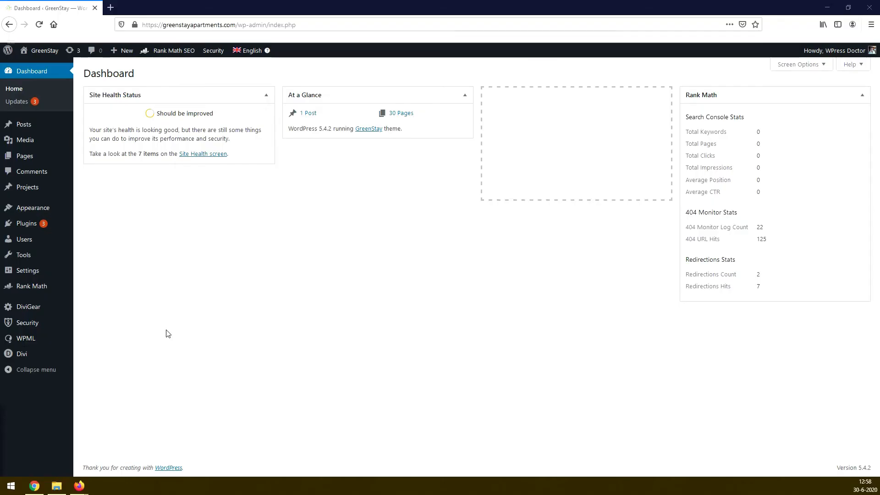
Open the custom XML configuration in the WPML settings
mouse_move(32, 350)
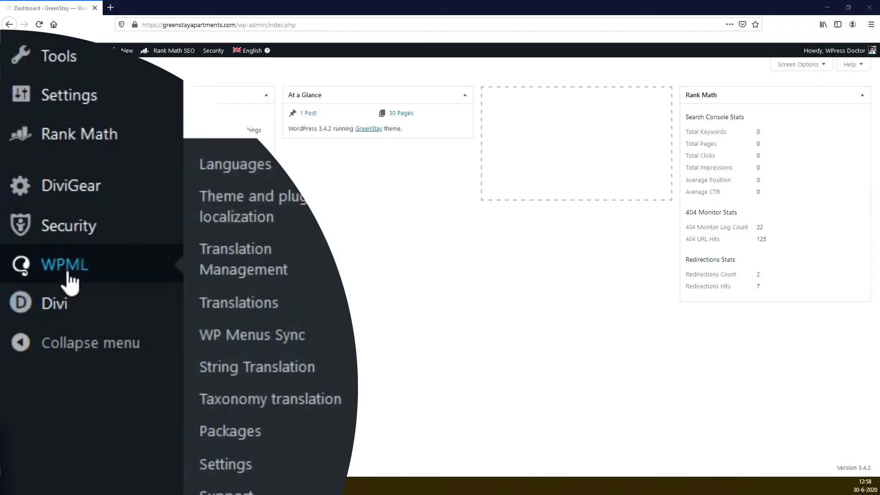
left_click(253, 470)
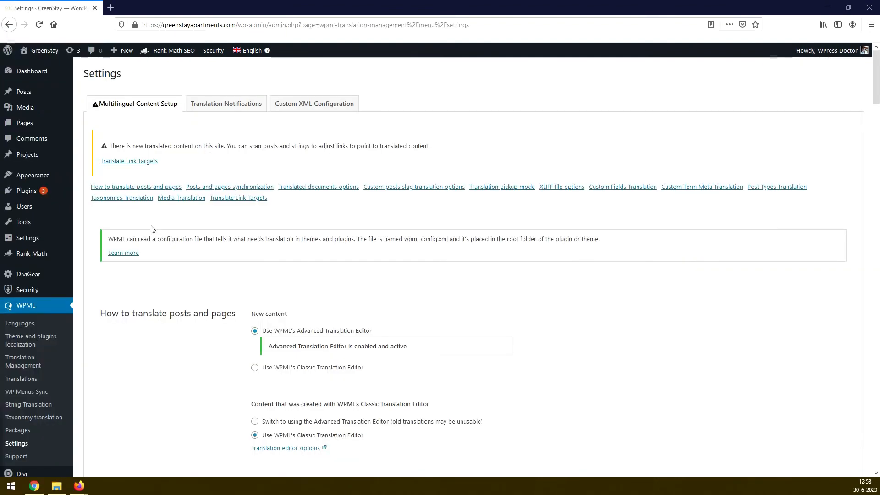
left_click(325, 108)
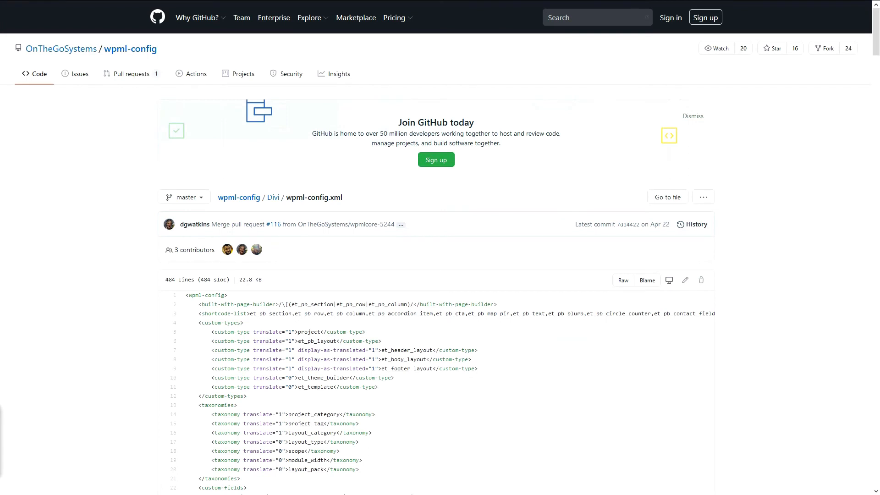
Copy the entire raw contents of Divi's wpml-config.xml from the OnTheGoSystems wpml-config repository on GitHub
mouse_move(877, 51)
left_mouse_down()
mouse_move(865, 397)
mouse_move(874, 492)
mouse_move(873, 45)
left_mouse_up()
left_click(623, 281)
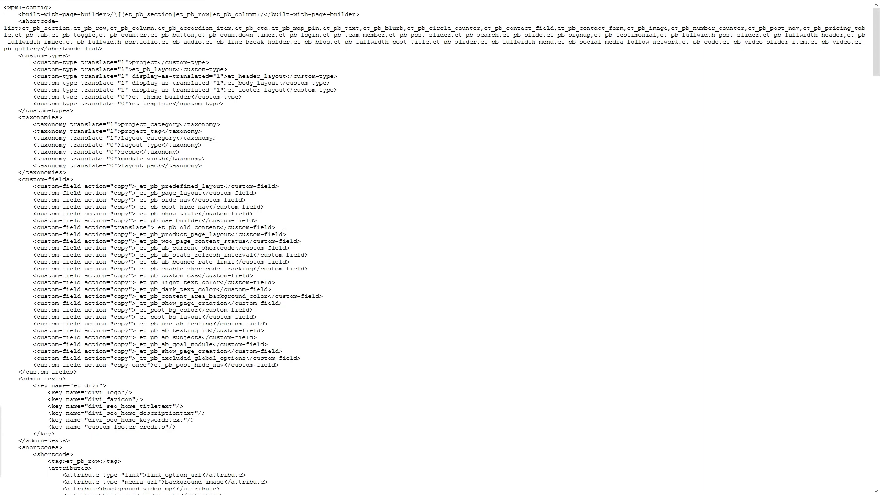
key("ctrl+a")
right_click(204, 225)
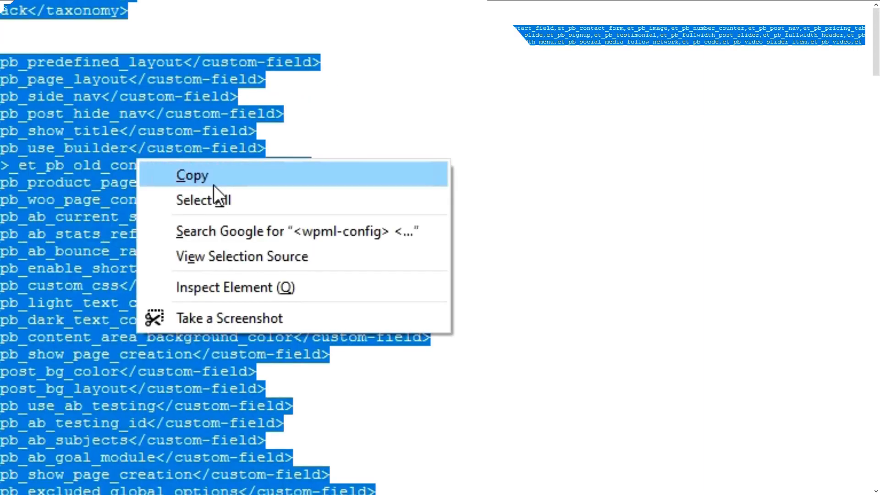
left_click(214, 178)
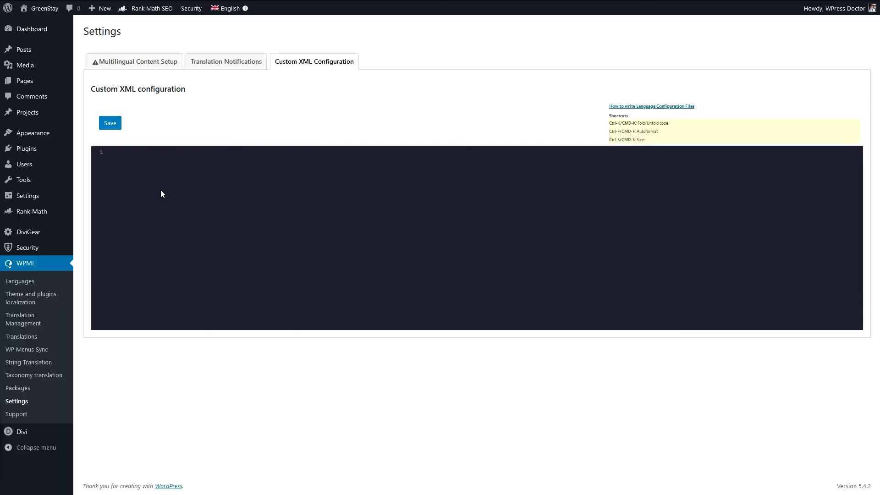
Paste the copied Divi XML into WPML's custom XML configuration and save it
right_click(124, 164)
left_click(158, 202)
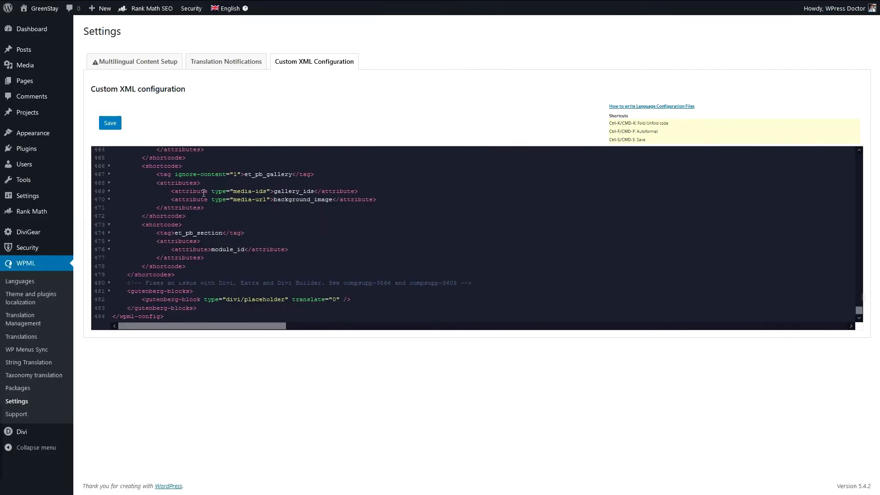
key("ctrl+Home")
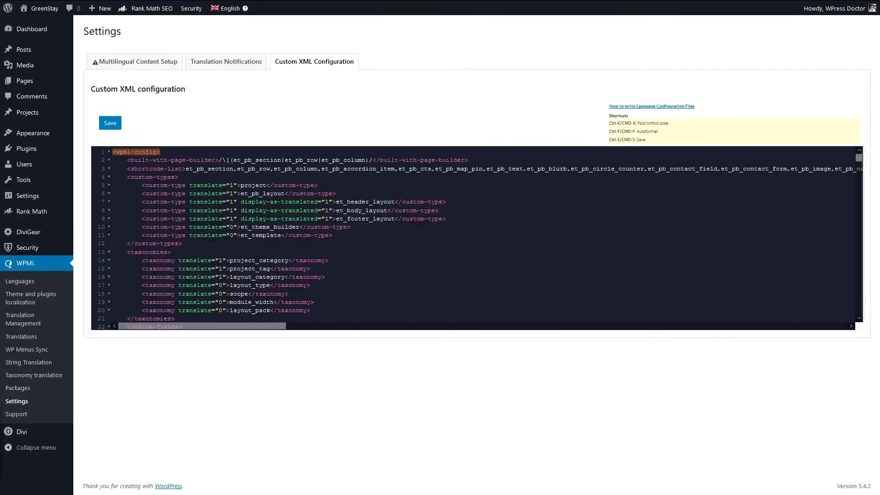
left_click(111, 125)
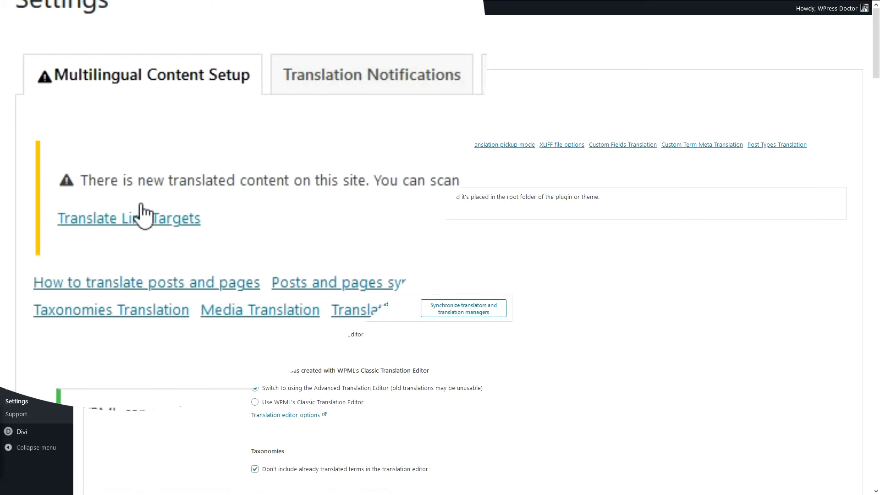
Scan the site's posts and strings and adjust their links to point to the translated content
left_click(142, 215)
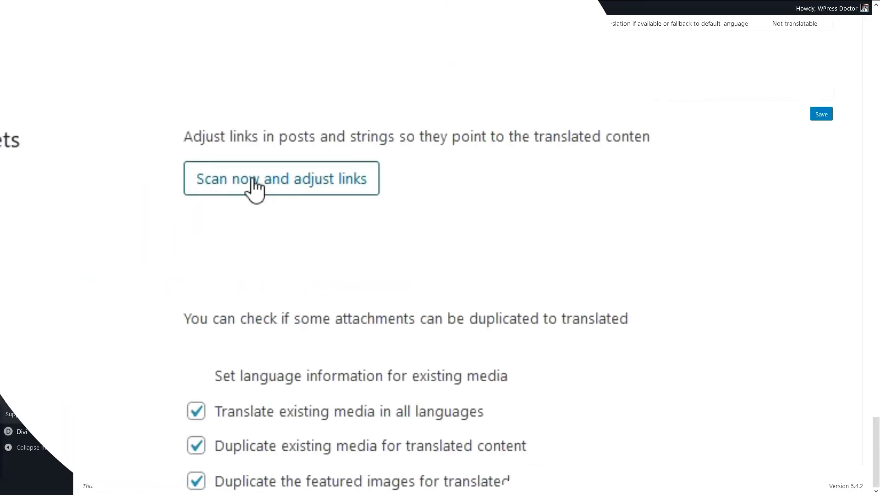
left_click(255, 187)
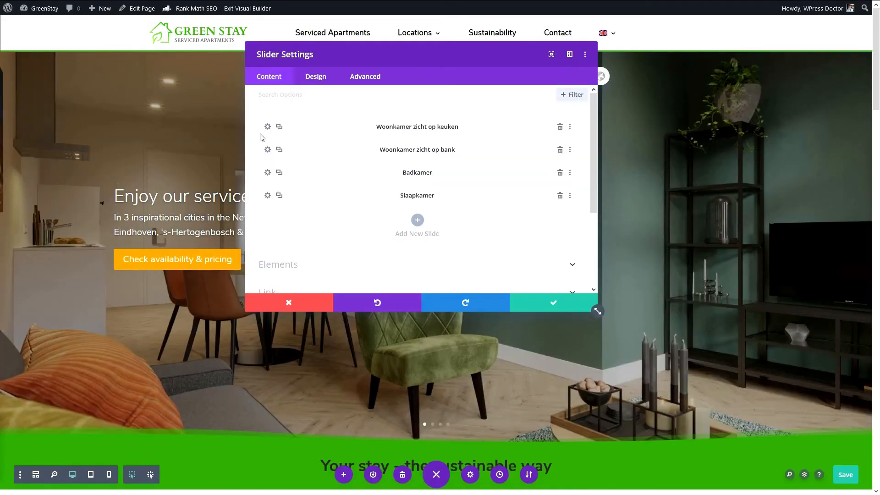
Replace the link URL of the home page slide "Woonkamer zicht op keuken" with the copied link and save the page
left_click(268, 127)
scroll(332, 205, "down", 5)
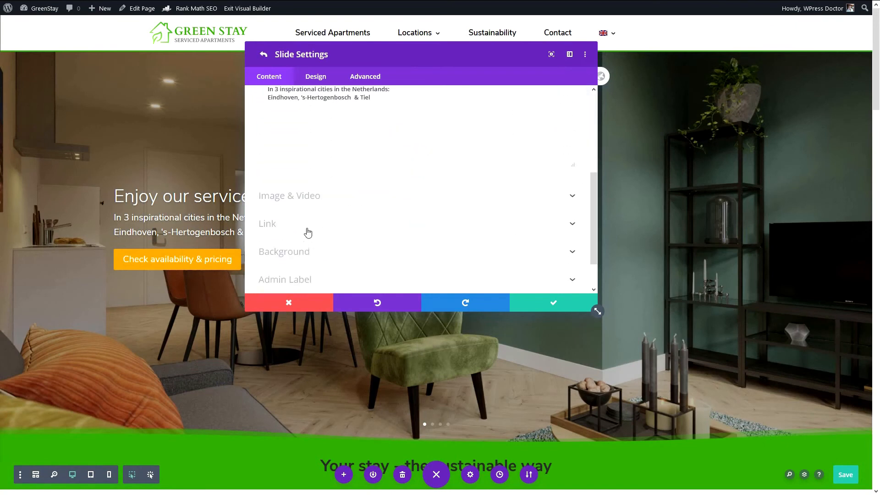
left_click(281, 226)
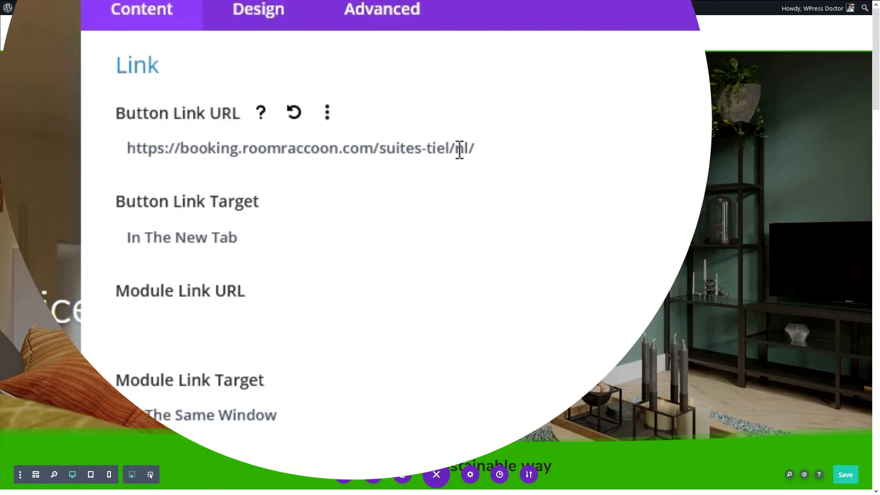
left_click_drag(409, 134, 395, 133)
key("ctrl+a")
key("ctrl+v")
left_click_drag(481, 150, 116, 163)
left_click(548, 306)
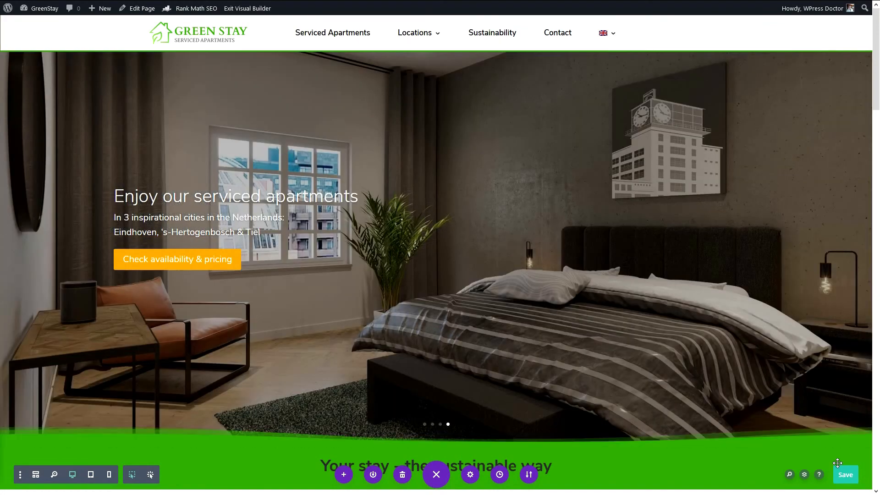
left_click(839, 470)
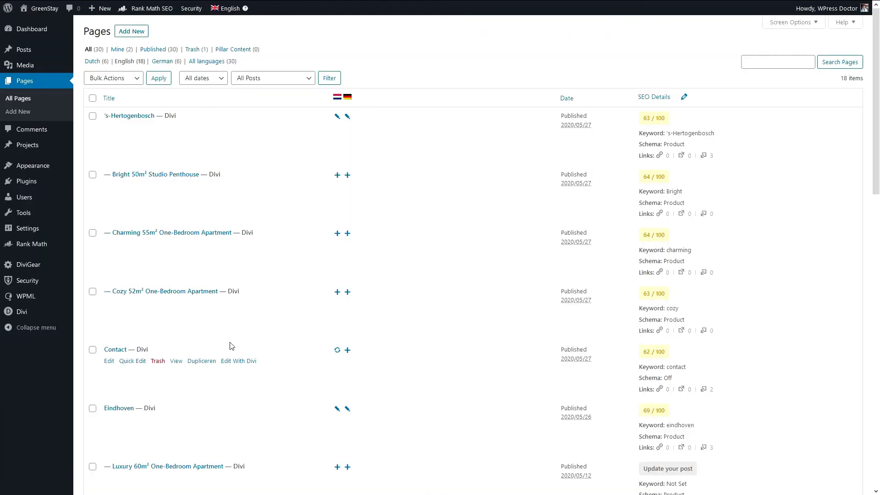
Locate the Home front page in the pages list and open its Dutch translation for updating
scroll(228, 353, "down", 7)
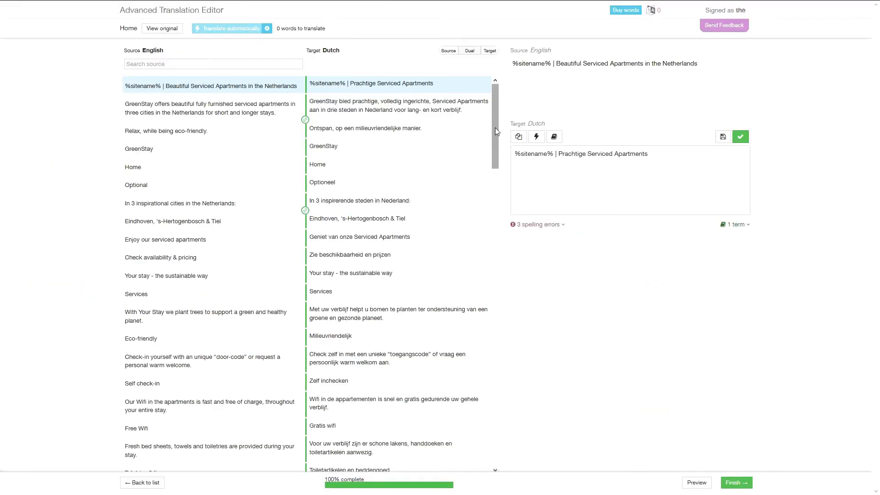
left_click_drag(495, 128, 473, 102)
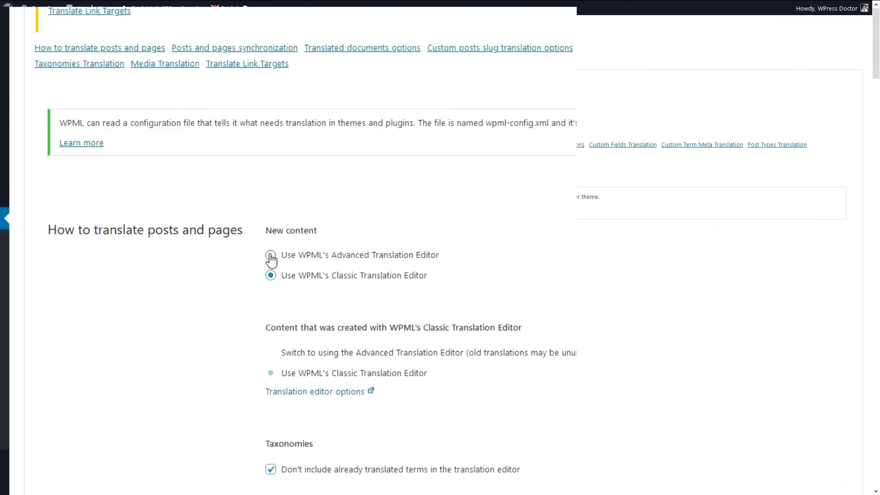
Set WPML's translation settings to use the Classic Translation Editor for new content
left_click(271, 255)
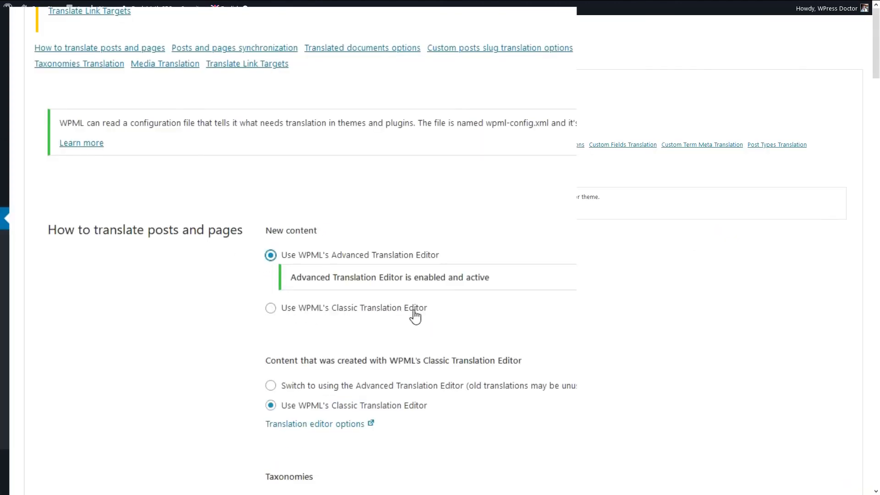
left_click(316, 316)
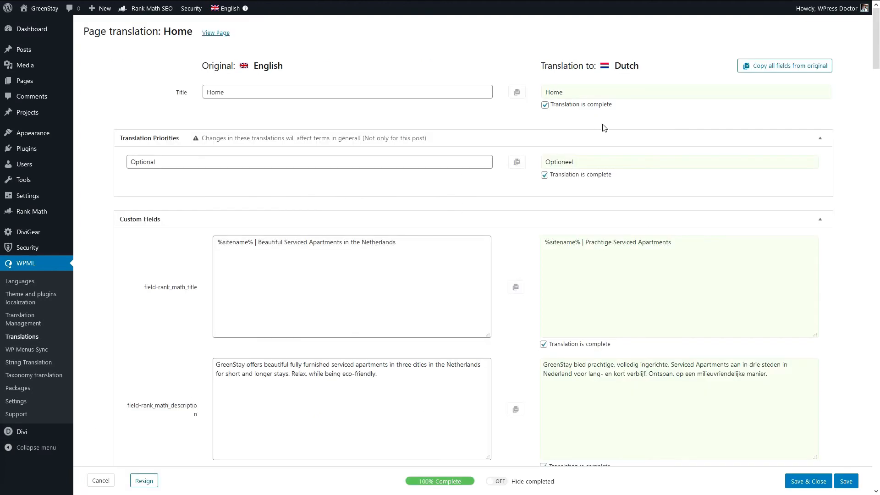
left_click_drag(877, 43, 877, 105)
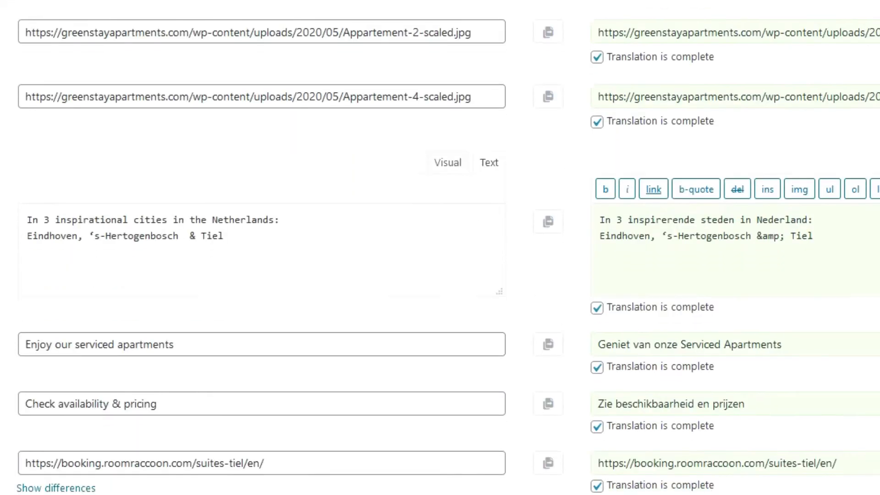
scroll(440, 247, "down", 3)
left_click_drag(872, 228, 595, 247)
left_click(338, 234)
left_click_drag(338, 234, 10, 234)
left_click(759, 235)
double_click(824, 226)
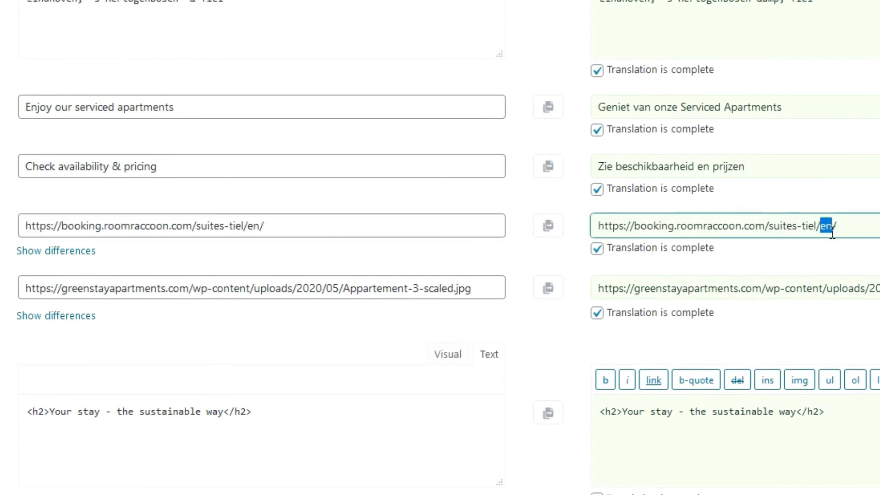
type("nl")
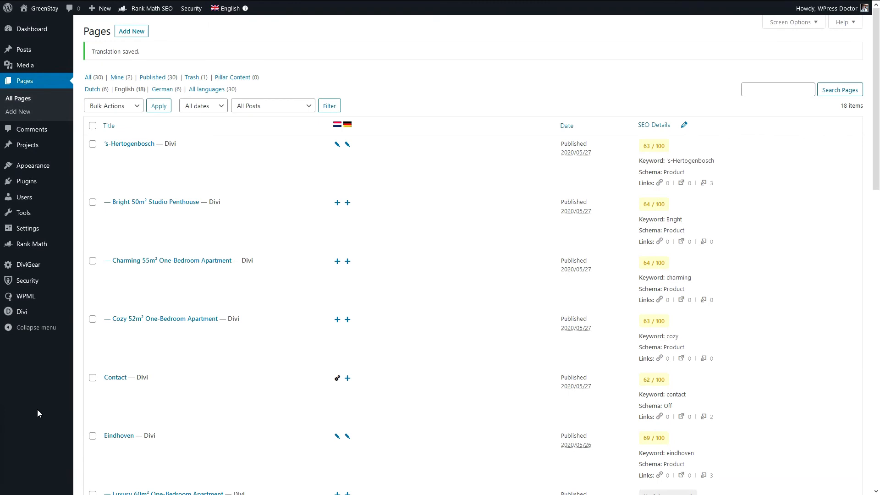
Set WPML to use the Advanced Translation Editor for new and Classic-created content, and scan posts and strings to adjust their links
mouse_move(34, 304)
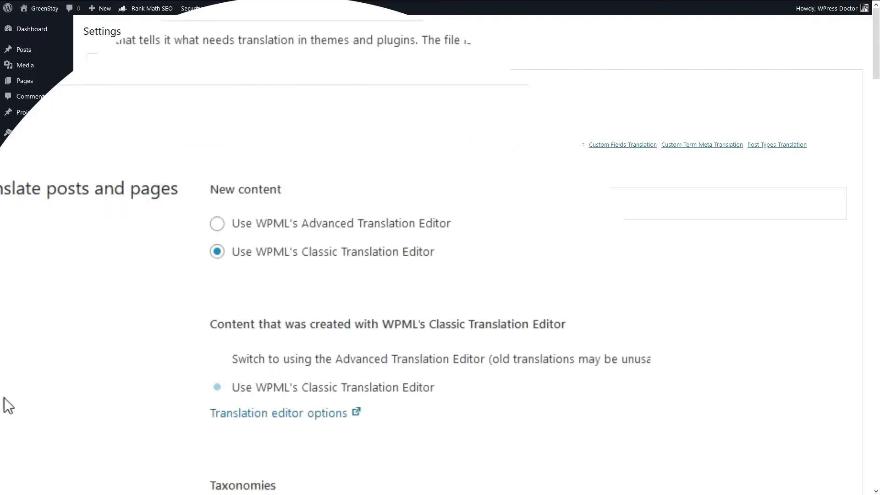
left_click(275, 289)
left_click(272, 408)
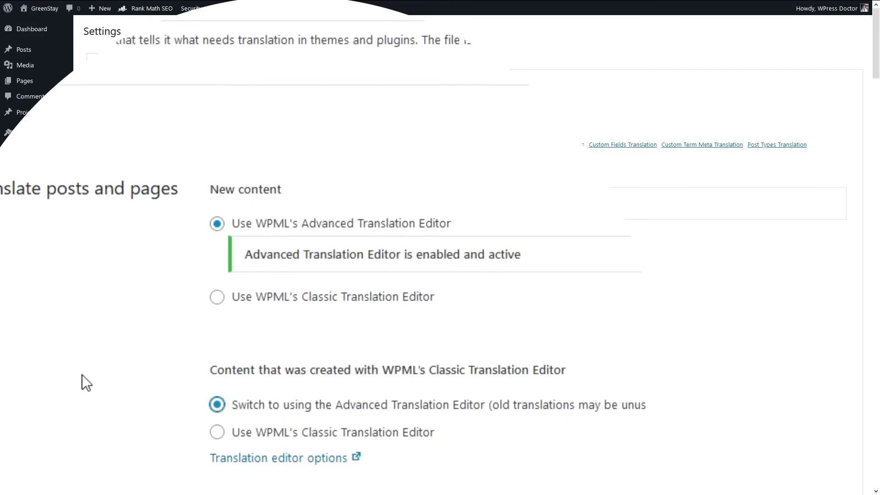
scroll(81, 380, "down", 5)
left_click(567, 401)
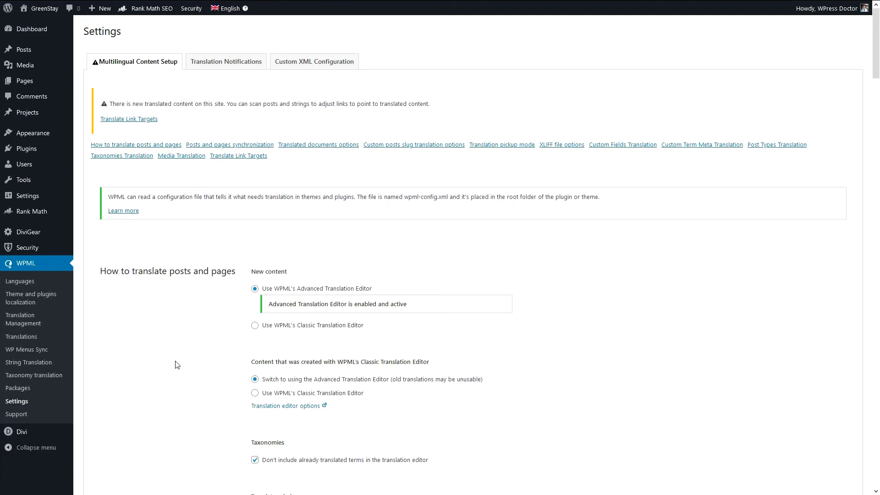
left_click(138, 143)
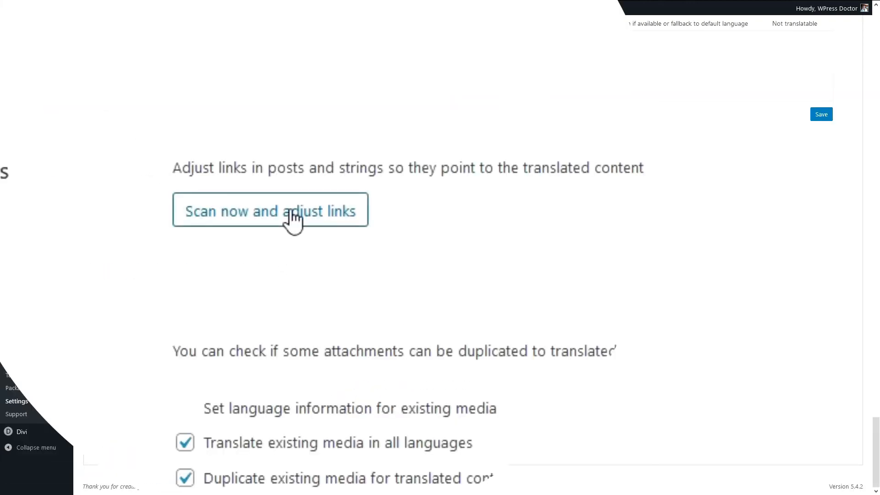
left_click(291, 216)
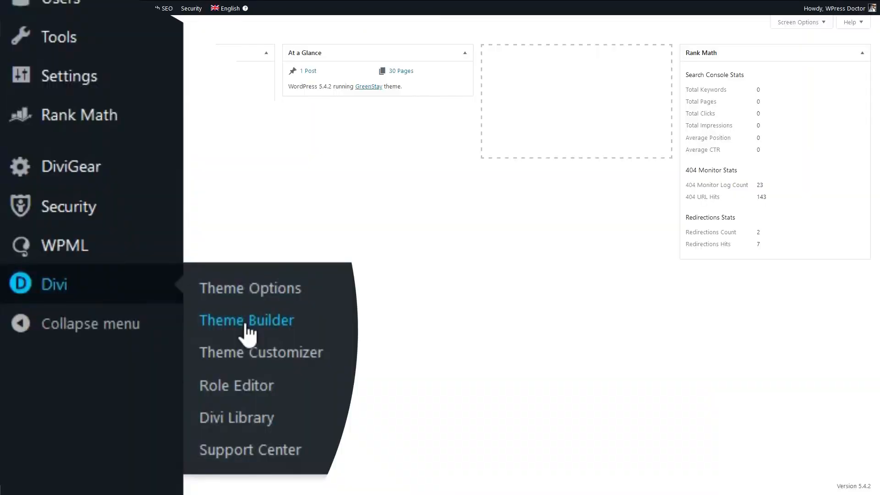
Save the Divi global header's section to the library as a global item named Header, and close the header layout
left_click(247, 321)
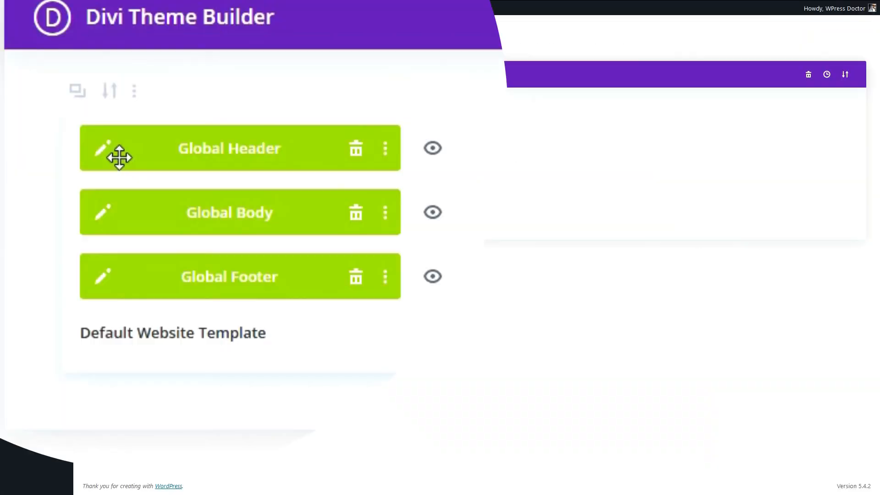
left_click(104, 148)
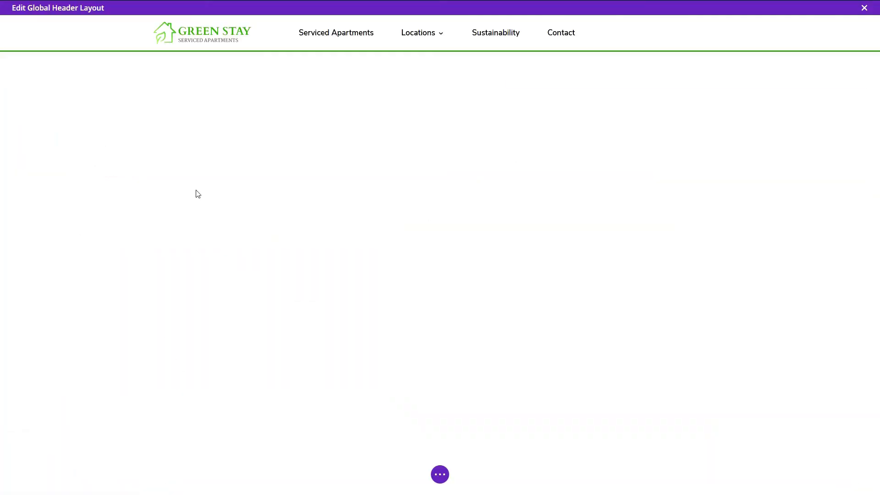
left_click(50, 25)
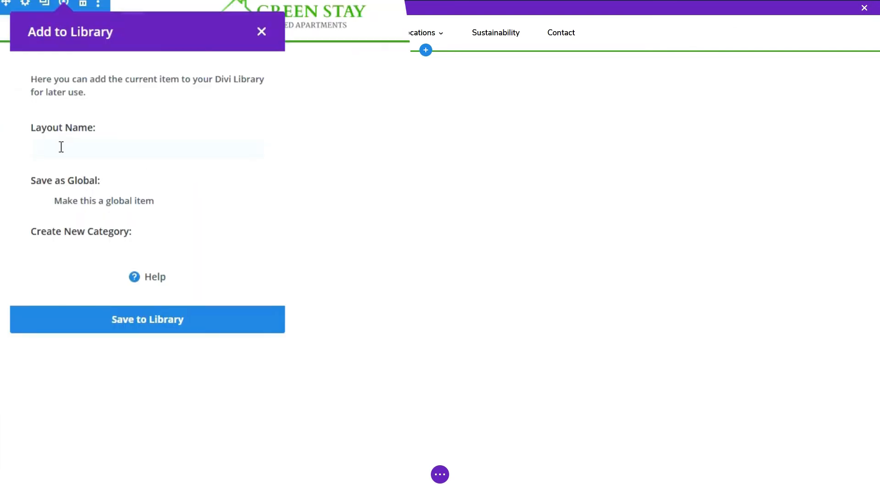
type("Header")
left_click(40, 199)
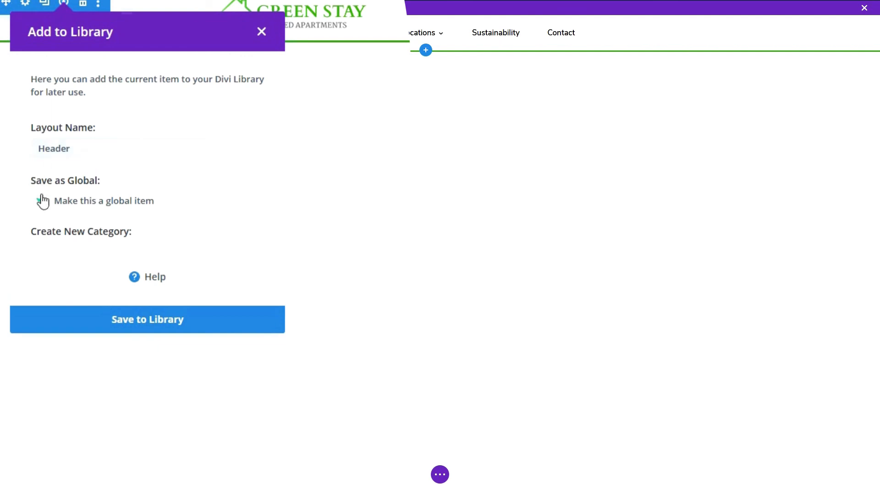
left_click(154, 327)
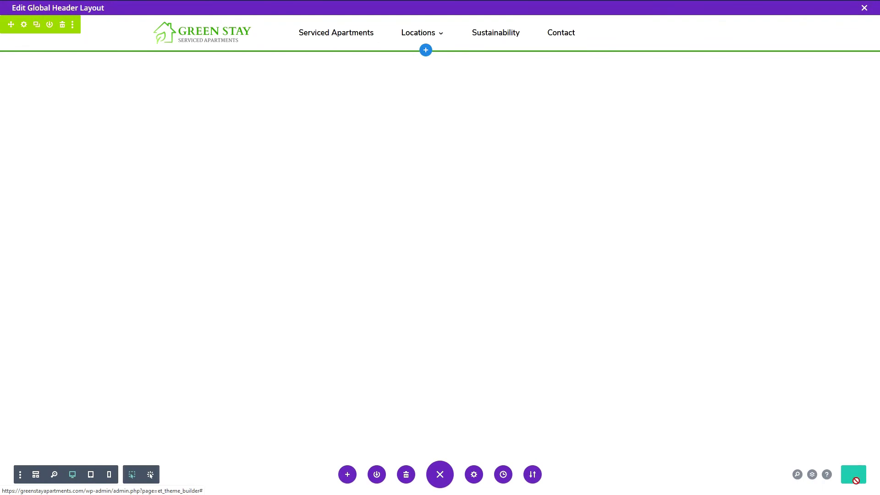
left_click(864, 8)
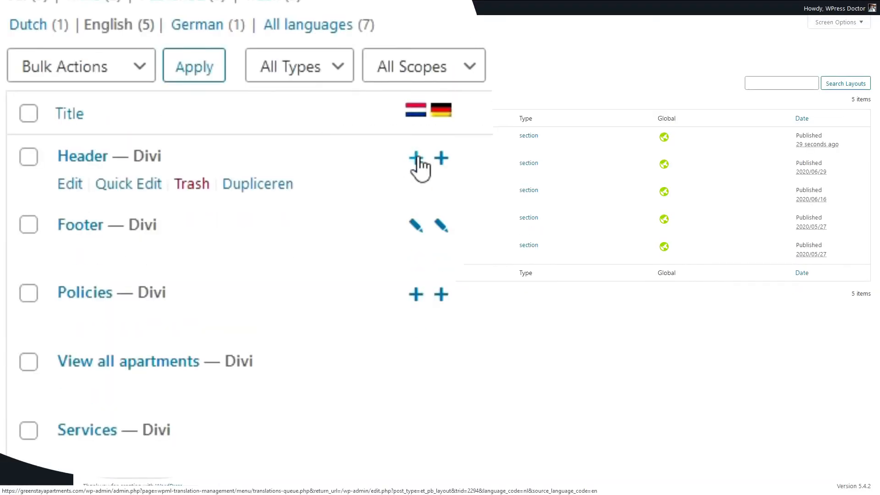
Create the Dutch translation of the Header library layout with logo_url set to "/nl", and save and close it
left_click(417, 158)
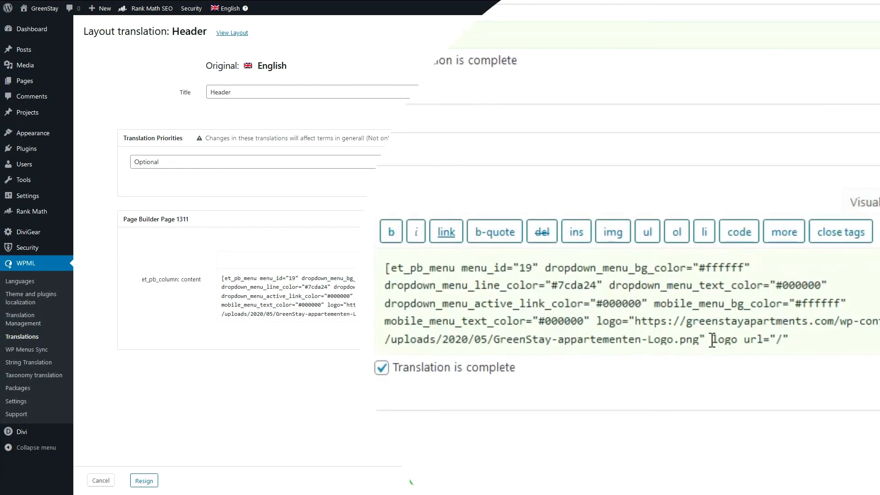
left_click_drag(712, 340, 789, 340)
scroll(784, 336, "down", 1)
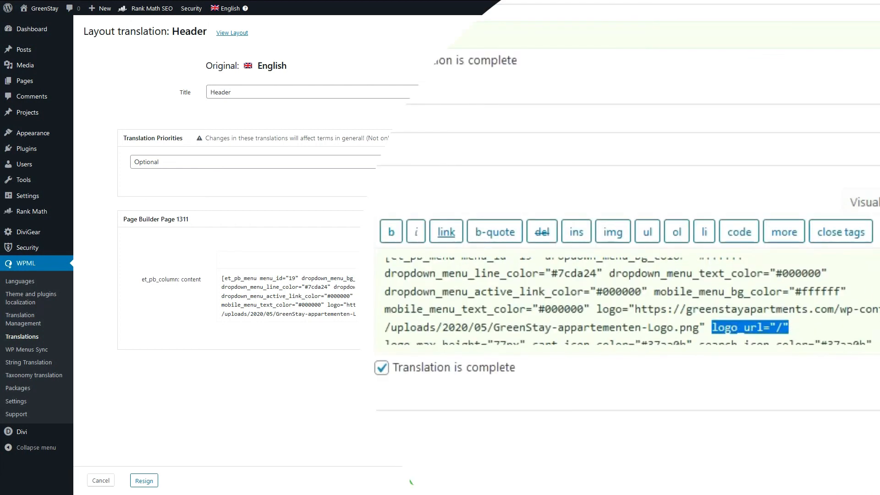
left_click(786, 330)
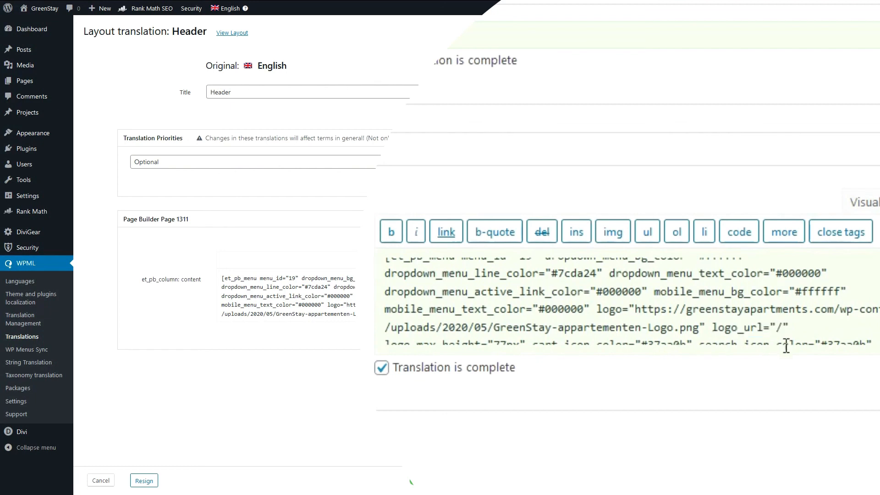
type("nl")
left_click(817, 481)
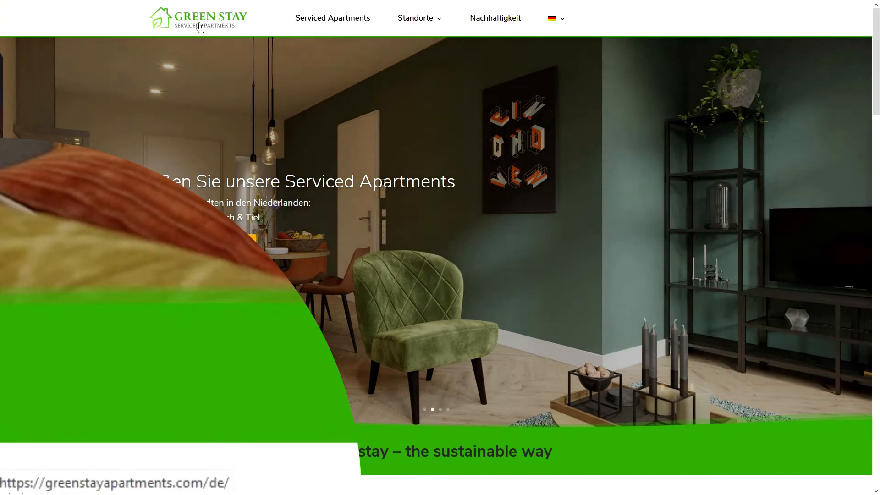
scroll(335, 288, "down", 1)
scroll(336, 288, "down", 10)
scroll(402, 247, "down", 3)
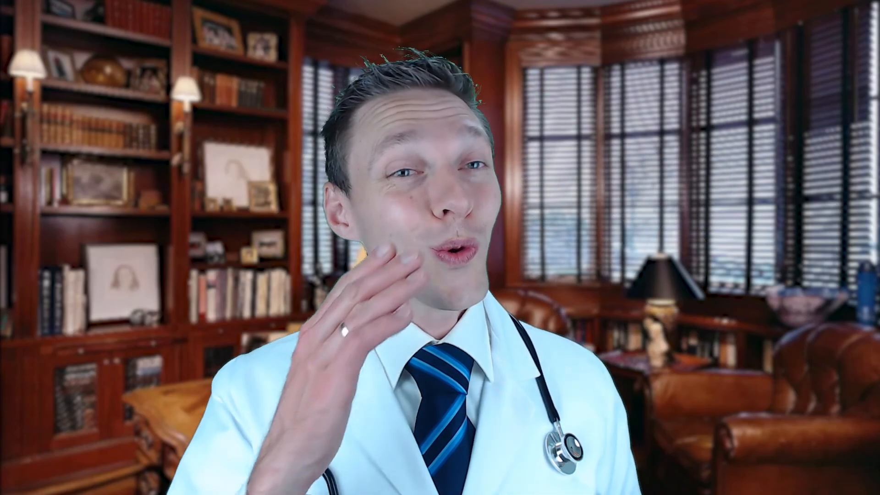